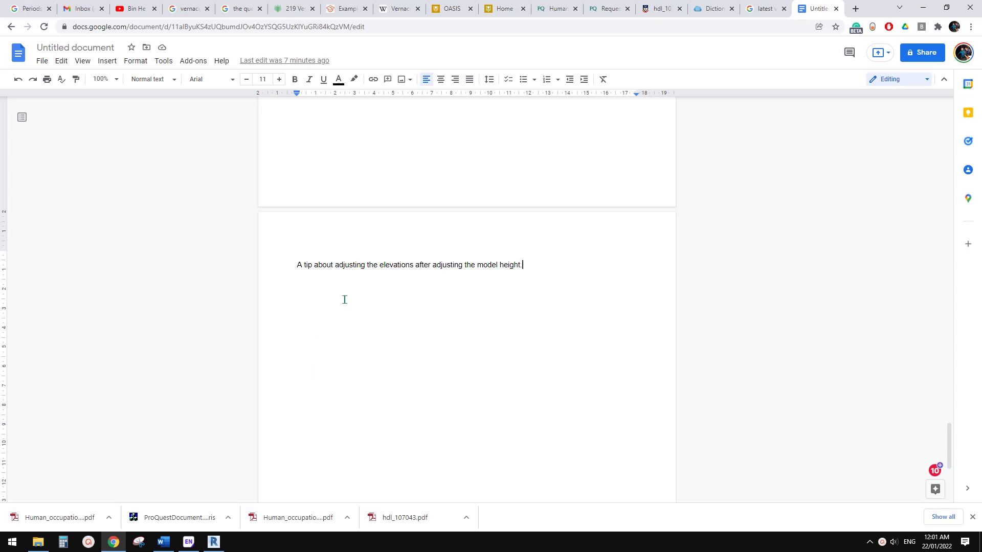
Switch to Autodesk Revit and create a new project.
{"action": "scroll", "coordinate": [338, 290], "scroll_direction": "down", "scroll_amount": 1}
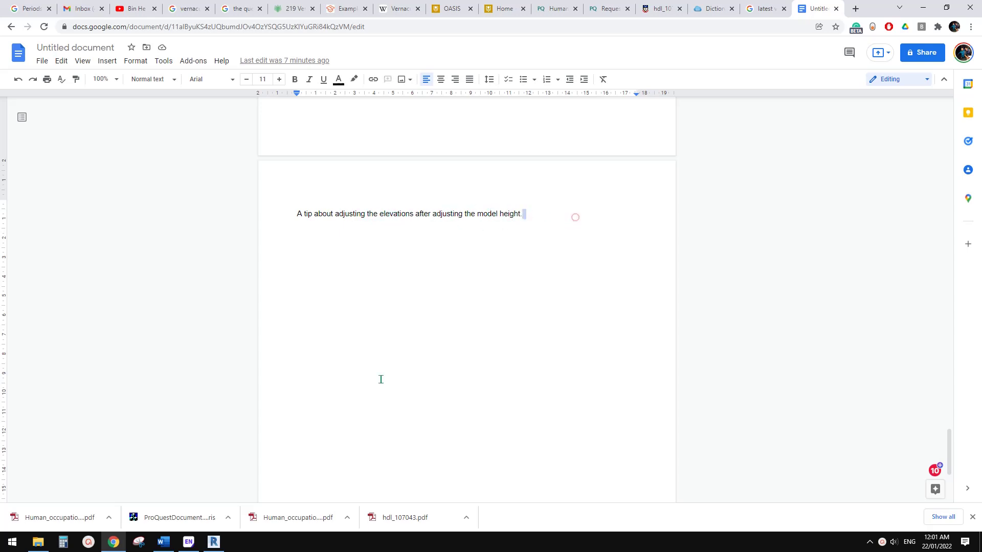
{"action": "left_click", "coordinate": [214, 541]}
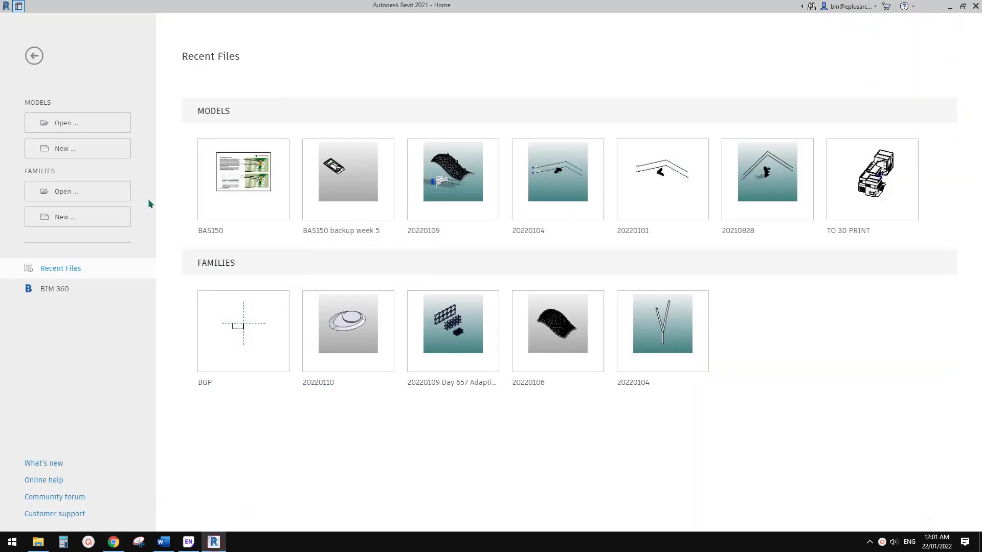
{"action": "left_click", "coordinate": [81, 149]}
{"action": "left_click", "coordinate": [465, 306]}
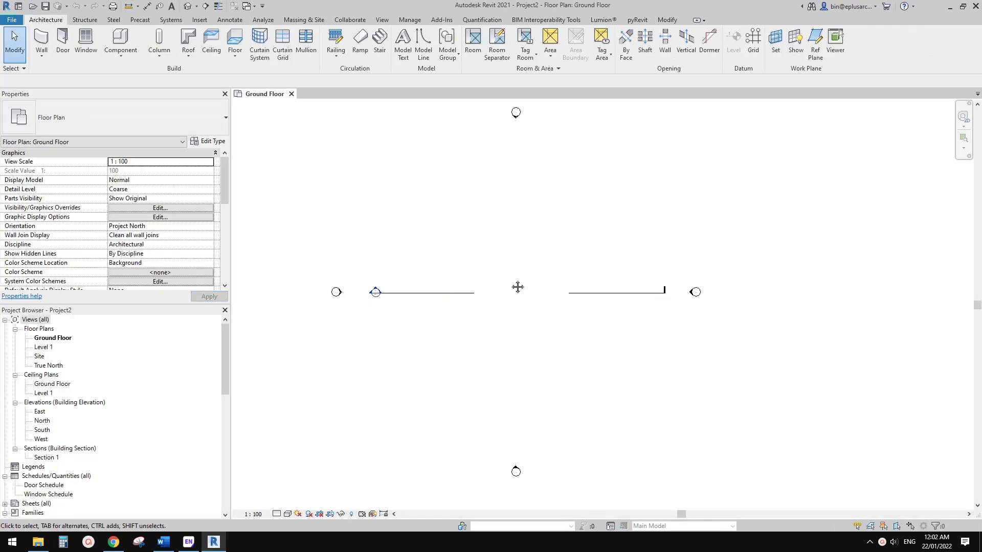
Draw a rectangle of Double brick - 270 walls, 8000 high, between the elevation markers on the Ground Floor plan.
{"action": "scroll", "coordinate": [521, 281], "scroll_direction": "up", "scroll_amount": 2}
{"action": "middle_click_drag", "start_coordinate": [526, 276], "coordinate": [467, 293]}
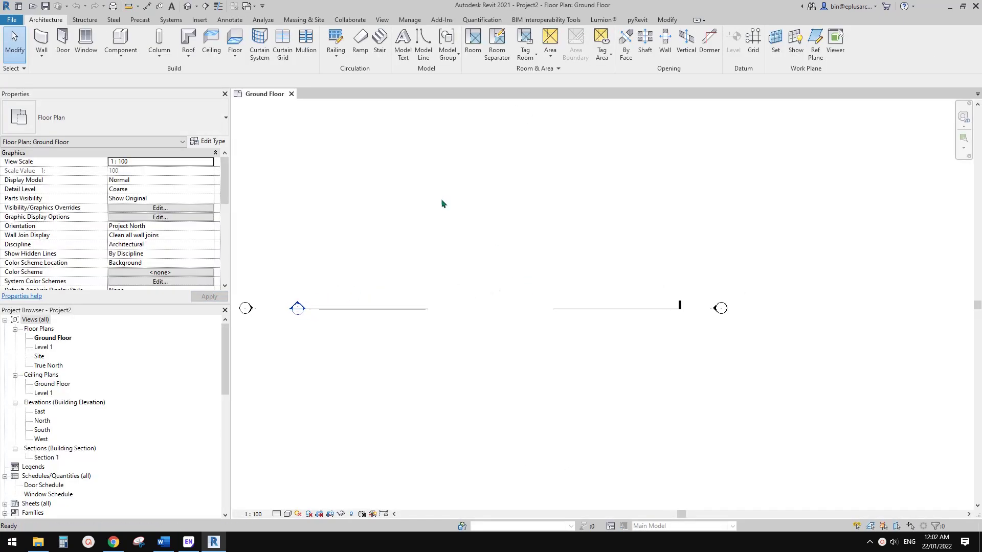
{"action": "key", "text": "w"}
{"action": "key", "text": "a"}
{"action": "left_click", "coordinate": [422, 34]}
{"action": "left_click", "coordinate": [450, 259]}
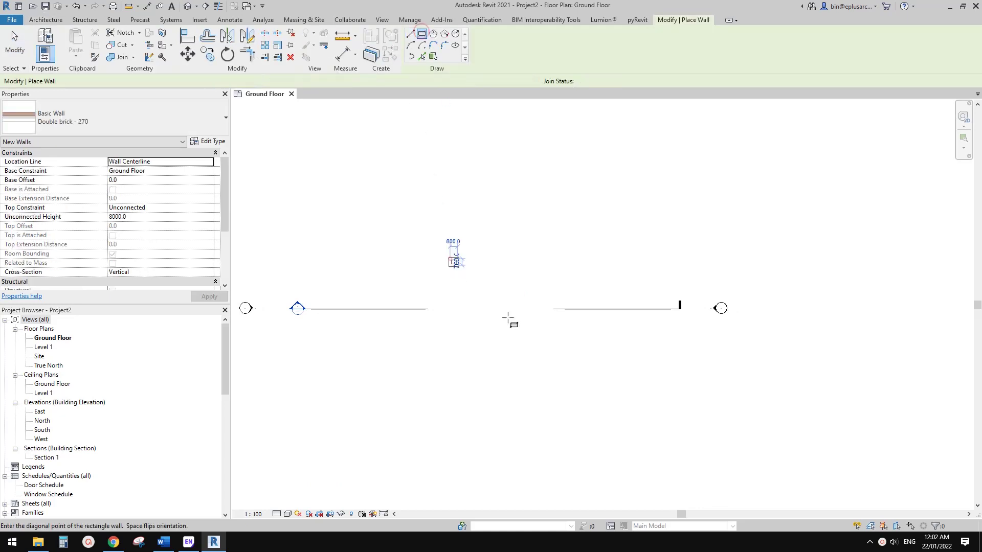
{"action": "left_click", "coordinate": [550, 337]}
{"action": "key", "text": "Escape"}
{"action": "key", "text": "Escape"}
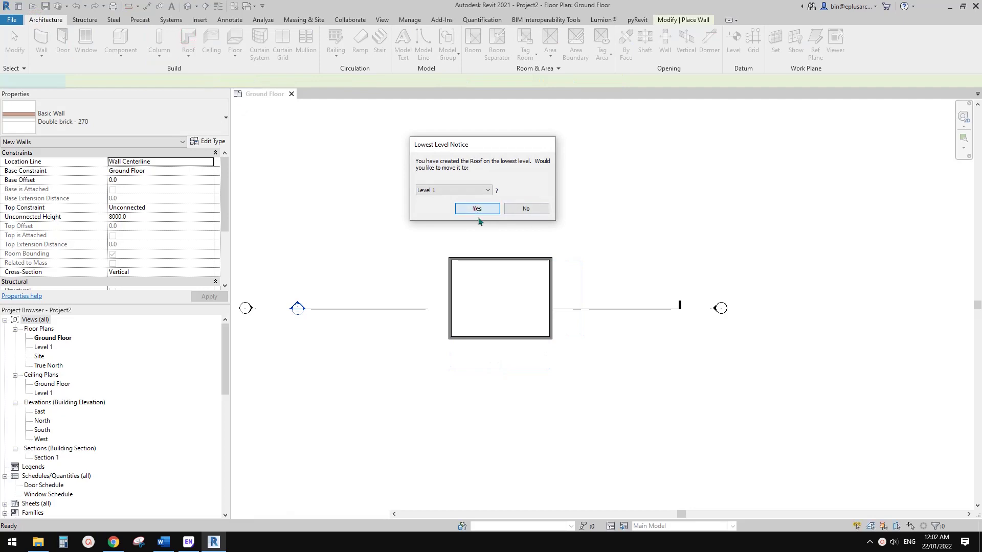
Create a Generic - 400mm footprint roof on Level 1 with a 30° slope along all four walls, attaching the walls to it.
{"action": "left_click", "coordinate": [477, 211]}
{"action": "left_click", "coordinate": [501, 259]}
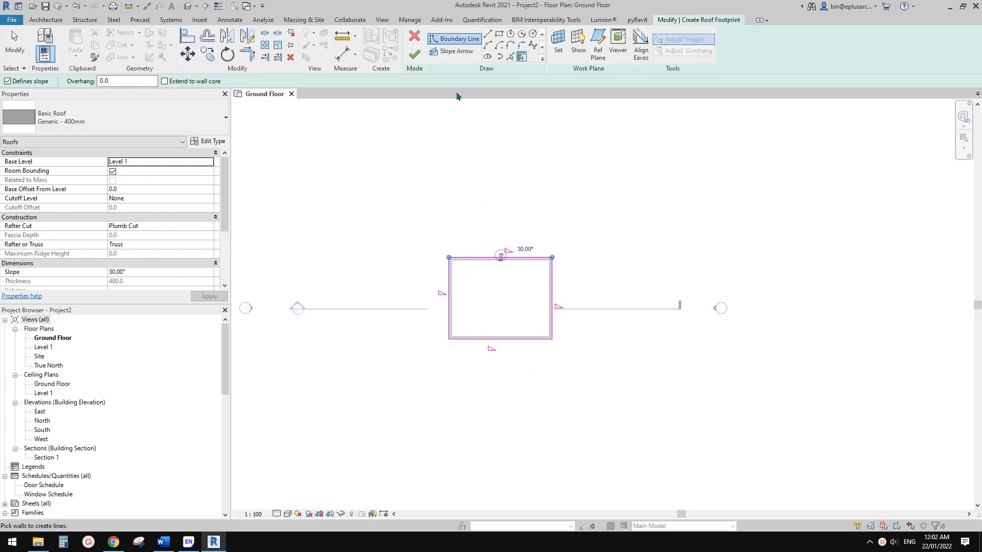
{"action": "left_click", "coordinate": [413, 53]}
{"action": "left_click", "coordinate": [520, 271]}
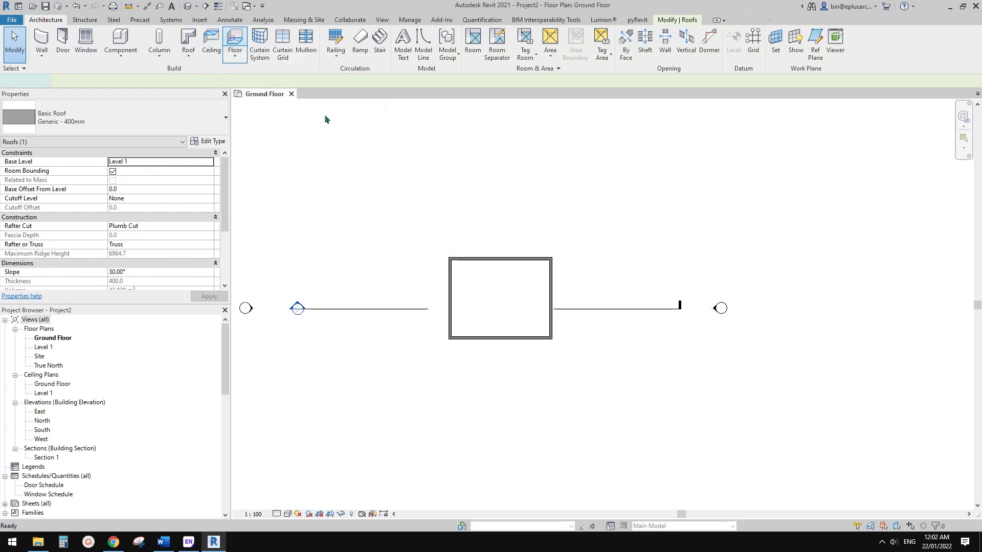
Create a floor bounded by the four walls of the building.
{"action": "left_click", "coordinate": [235, 40]}
{"action": "key", "text": "Tab"}
{"action": "left_click", "coordinate": [502, 263]}
{"action": "left_click", "coordinate": [415, 54]}
{"action": "middle_click_drag", "start_coordinate": [578, 183], "coordinate": [501, 174]}
{"action": "left_click", "coordinate": [547, 182]}
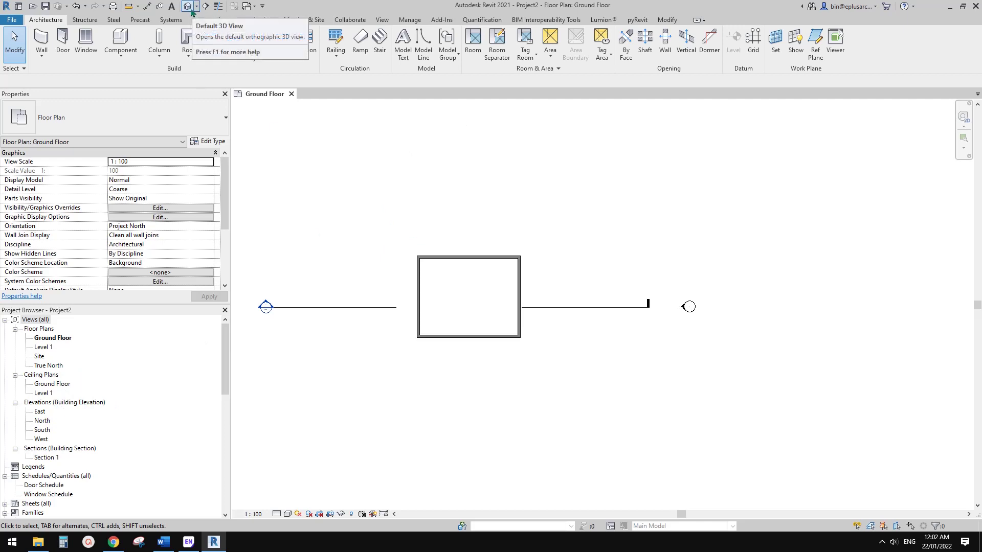
Open the default 3D view and place a door near one end of the front wall.
{"action": "left_click", "coordinate": [189, 7]}
{"action": "scroll", "coordinate": [609, 329], "scroll_direction": "up", "scroll_amount": 1}
{"action": "middle_click_drag", "start_coordinate": [675, 332], "coordinate": [478, 243]}
{"action": "scroll", "coordinate": [563, 298], "scroll_direction": "up", "scroll_amount": 1}
{"action": "middle_click_drag", "start_coordinate": [563, 298], "coordinate": [664, 317]}
{"action": "key", "text": "d"}
{"action": "key", "text": "r"}
{"action": "left_click", "coordinate": [408, 359]}
Place two windows beside the door in the front wall.
{"action": "key", "text": "w"}
{"action": "key", "text": "n"}
{"action": "left_click", "coordinate": [456, 356]}
{"action": "left_click", "coordinate": [511, 363]}
{"action": "key", "text": "Escape"}
{"action": "middle_click_drag", "start_coordinate": [596, 392], "coordinate": [624, 385], "text": "shift"}
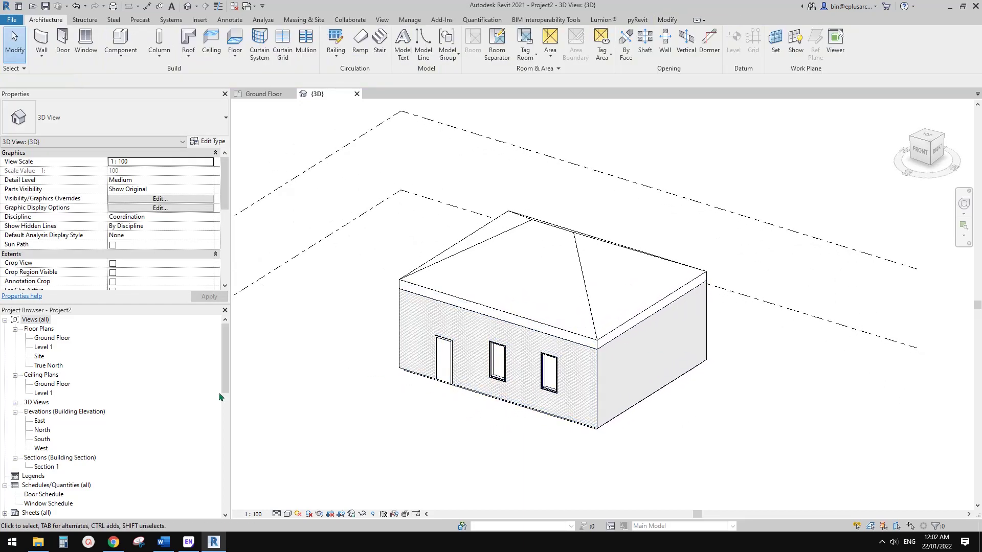
Open the Ground Floor plan and inspect the elevation markers around the building.
{"action": "double_click", "coordinate": [52, 339]}
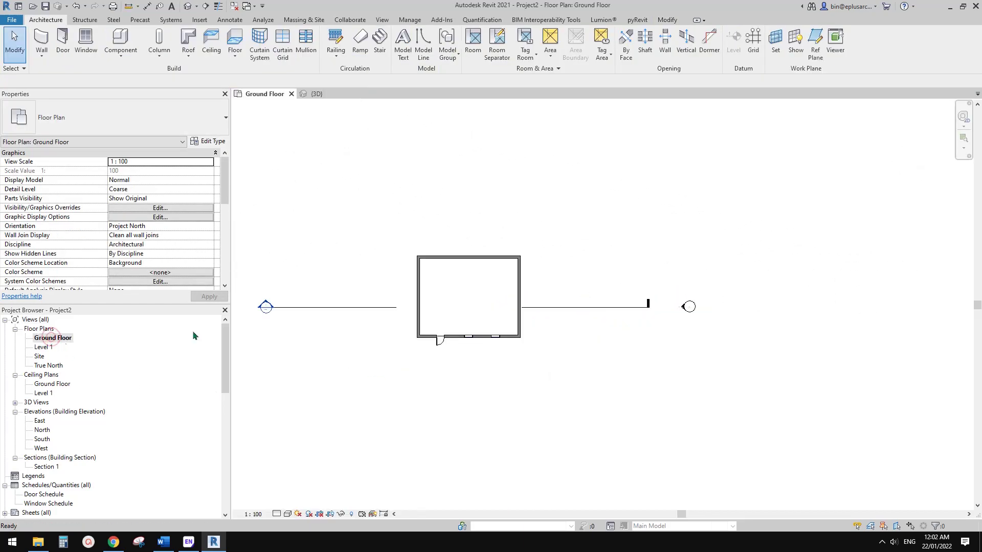
{"action": "scroll", "coordinate": [485, 363], "scroll_direction": "down", "scroll_amount": 2}
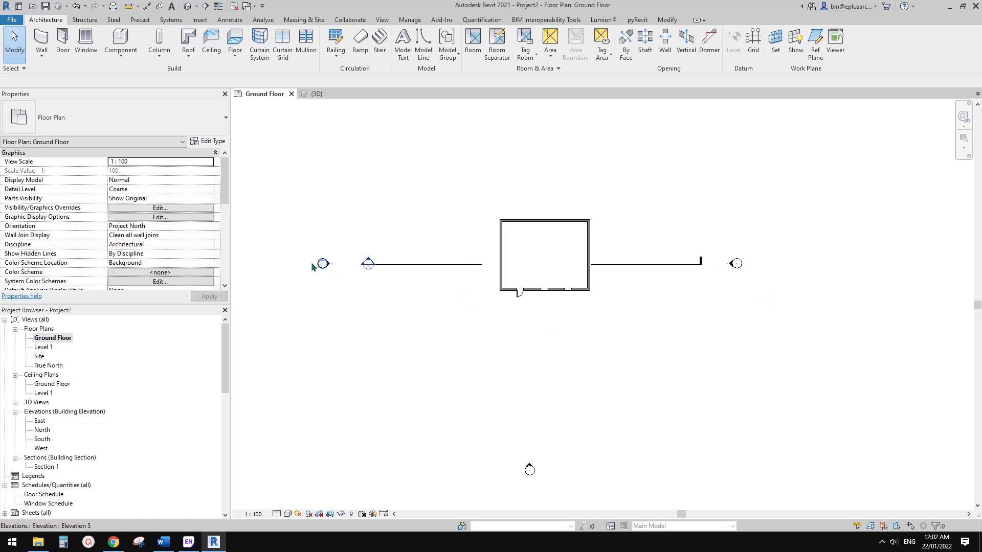
{"action": "left_click", "coordinate": [328, 265]}
{"action": "left_click", "coordinate": [388, 311]}
{"action": "middle_click_drag", "start_coordinate": [488, 140], "coordinate": [451, 190]}
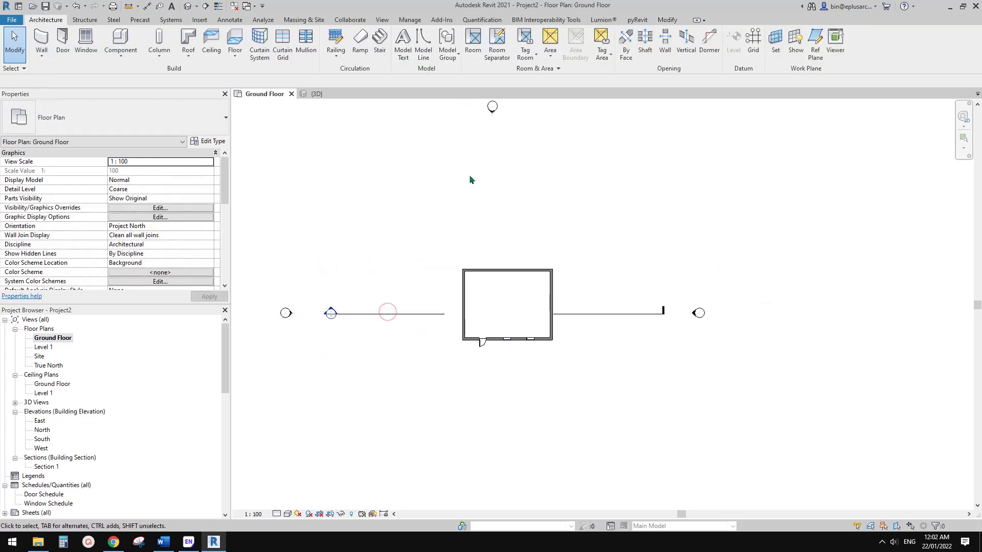
{"action": "left_click", "coordinate": [491, 119]}
{"action": "middle_click_drag", "start_coordinate": [639, 278], "coordinate": [569, 260]}
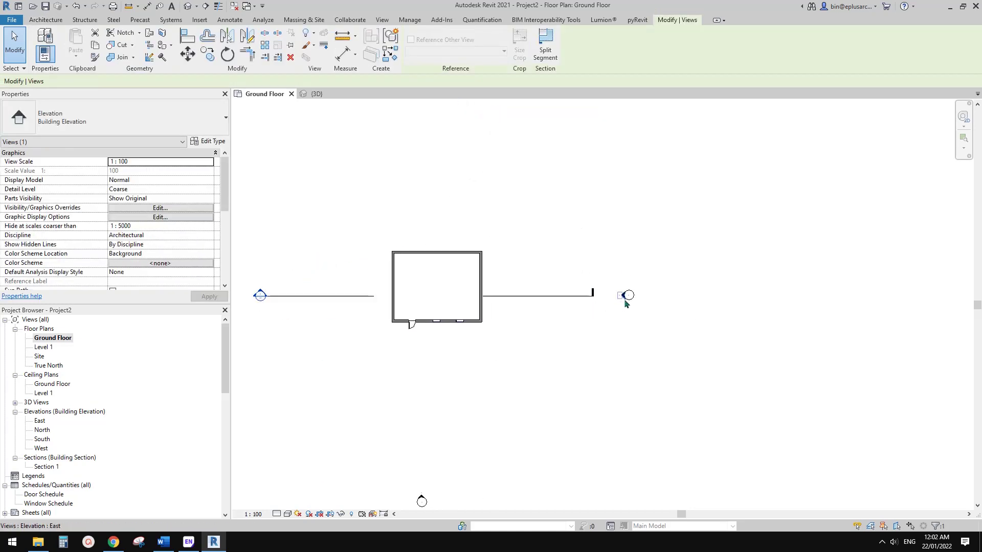
Draw a scope box around the building on the Ground Floor plan, leaving a margin outside all four walls.
{"action": "middle_click_drag", "start_coordinate": [435, 321], "coordinate": [519, 298]}
{"action": "scroll", "coordinate": [481, 301], "scroll_direction": "up", "scroll_amount": 1}
{"action": "left_click", "coordinate": [50, 20]}
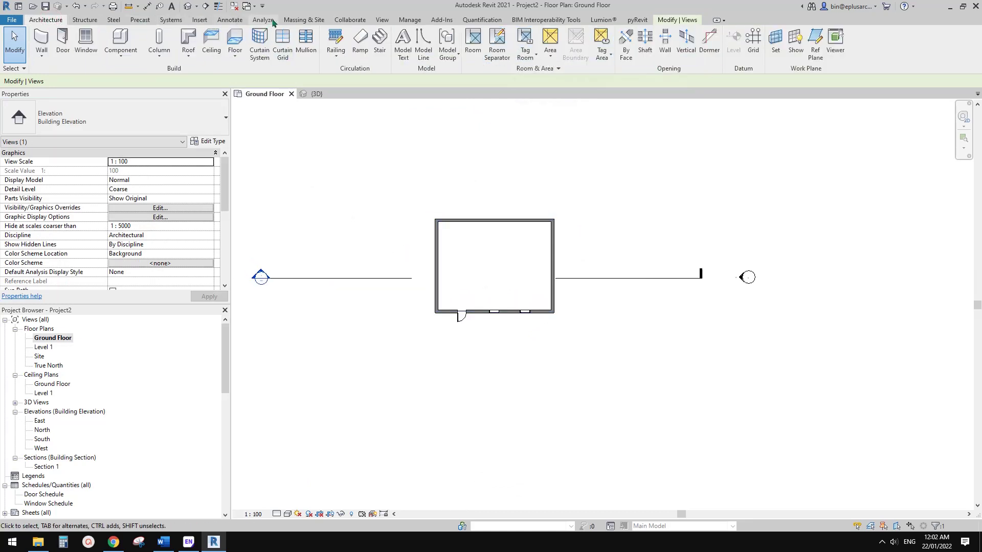
{"action": "left_click", "coordinate": [381, 19]}
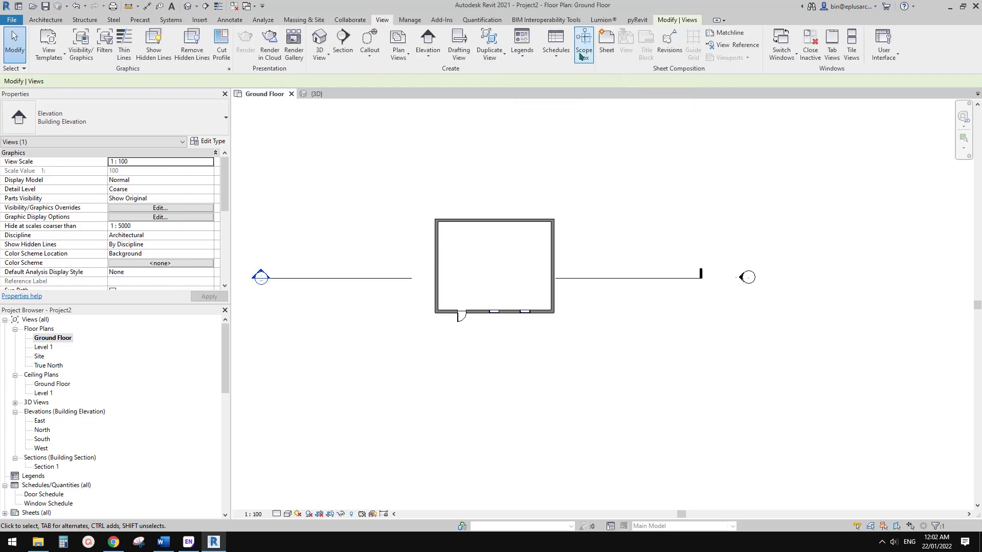
{"action": "left_click", "coordinate": [581, 55]}
{"action": "left_click", "coordinate": [413, 205]}
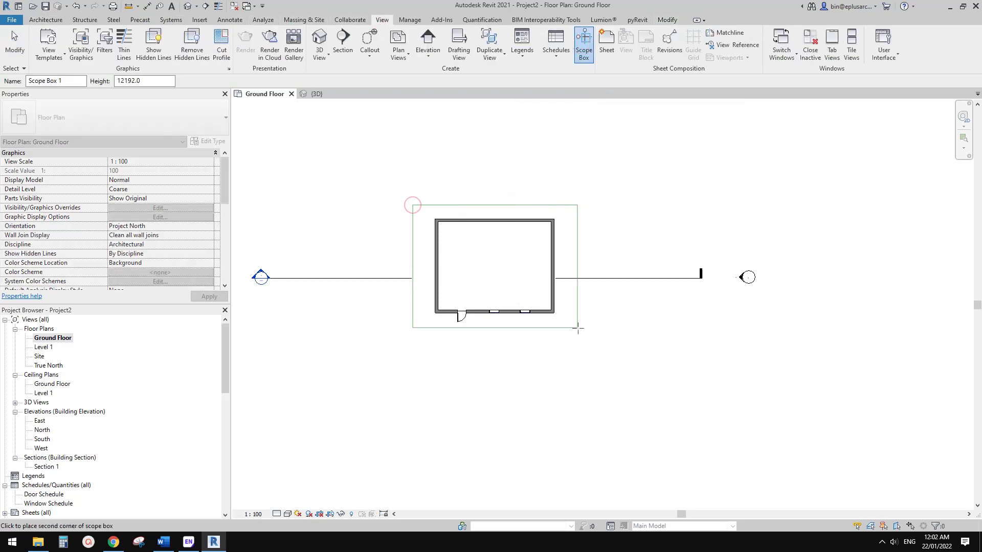
{"action": "left_click", "coordinate": [575, 331]}
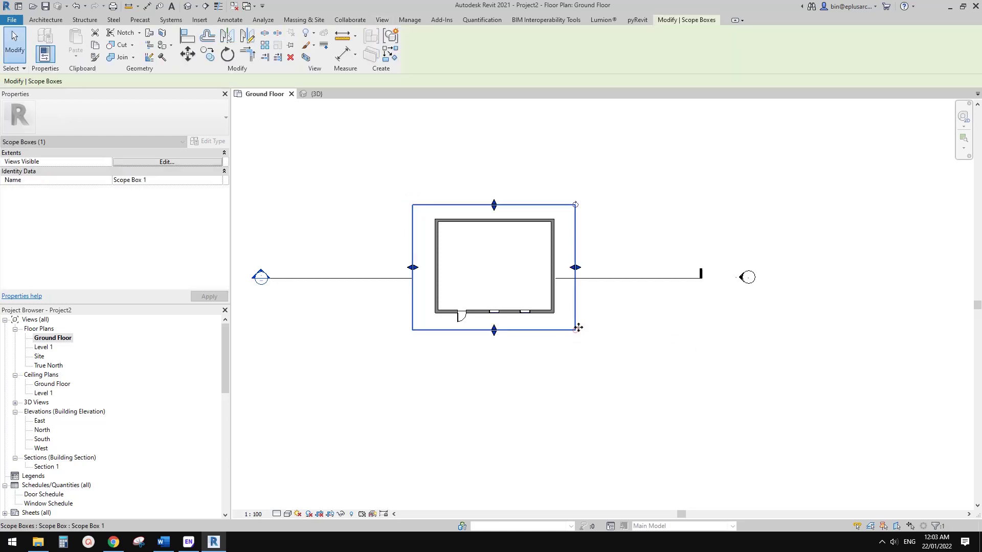
{"action": "key", "text": "Escape"}
{"action": "key", "text": "Escape"}
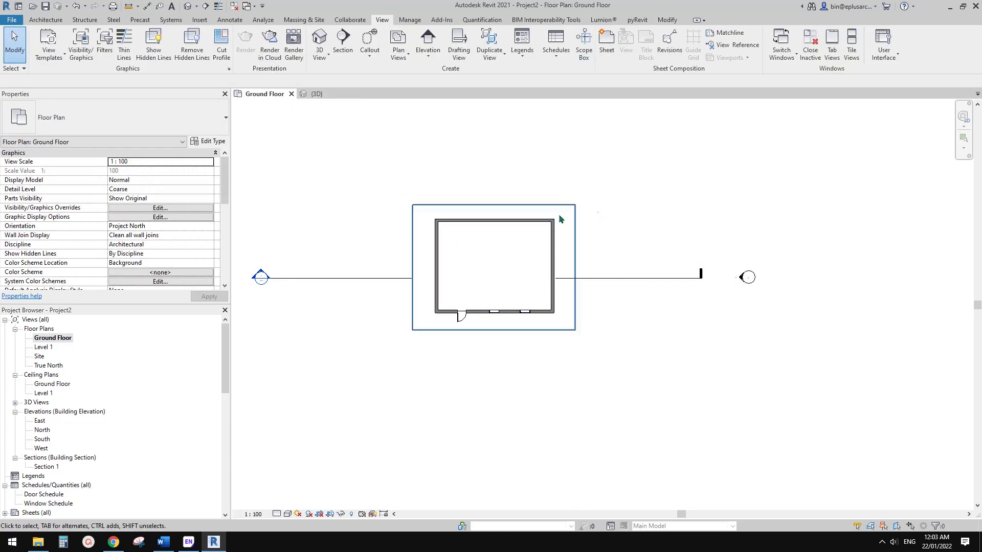
Examine the scope box around the house in the default 3D view.
{"action": "left_click", "coordinate": [189, 9]}
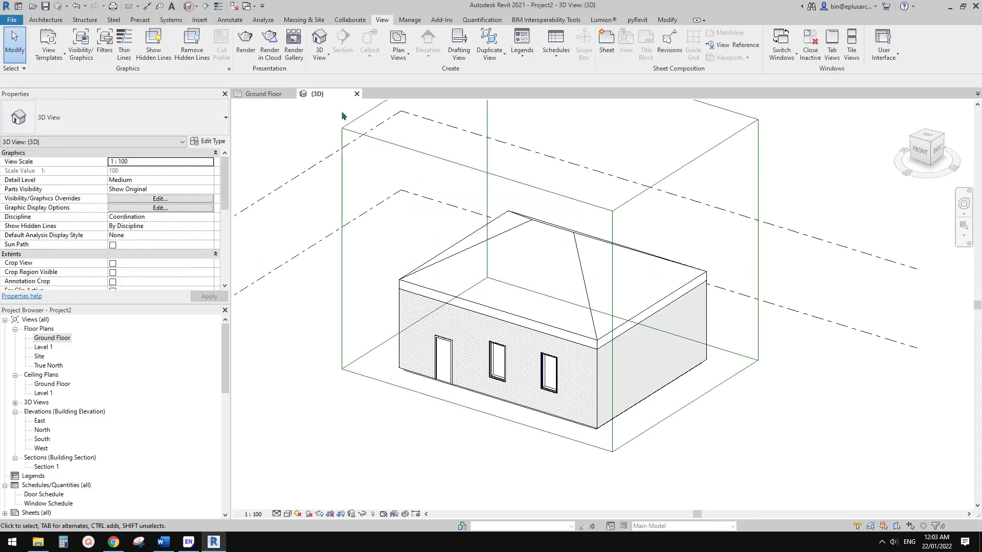
{"action": "left_click", "coordinate": [639, 193]}
{"action": "middle_click_drag", "start_coordinate": [626, 241], "coordinate": [591, 388], "text": "shift"}
{"action": "scroll", "coordinate": [565, 343], "scroll_direction": "down", "scroll_amount": 3}
{"action": "left_click", "coordinate": [380, 354]}
Try selecting the markers on the Ground Floor plan and filtering the selection to the Elevations category to reach their shared properties.
{"action": "double_click", "coordinate": [52, 338]}
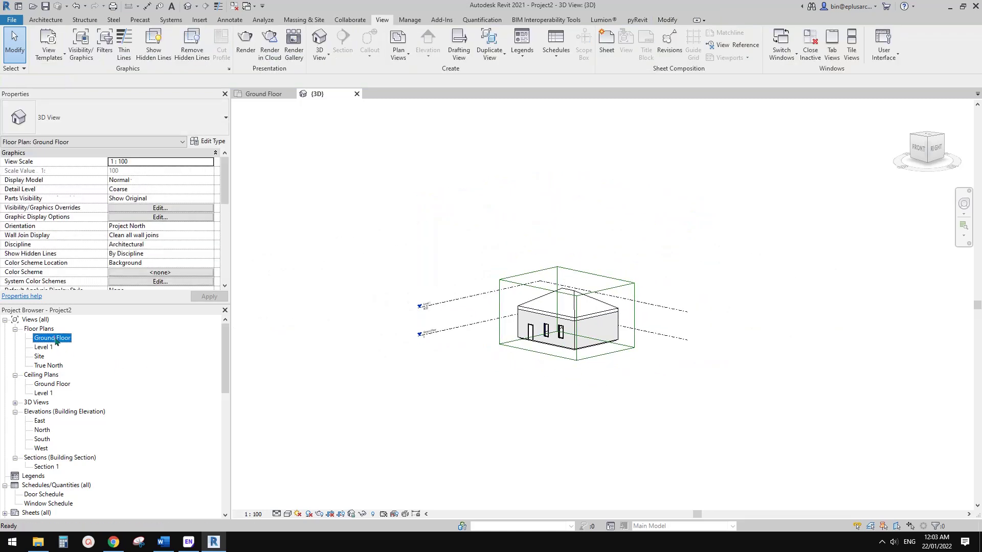
{"action": "left_click", "coordinate": [739, 277]}
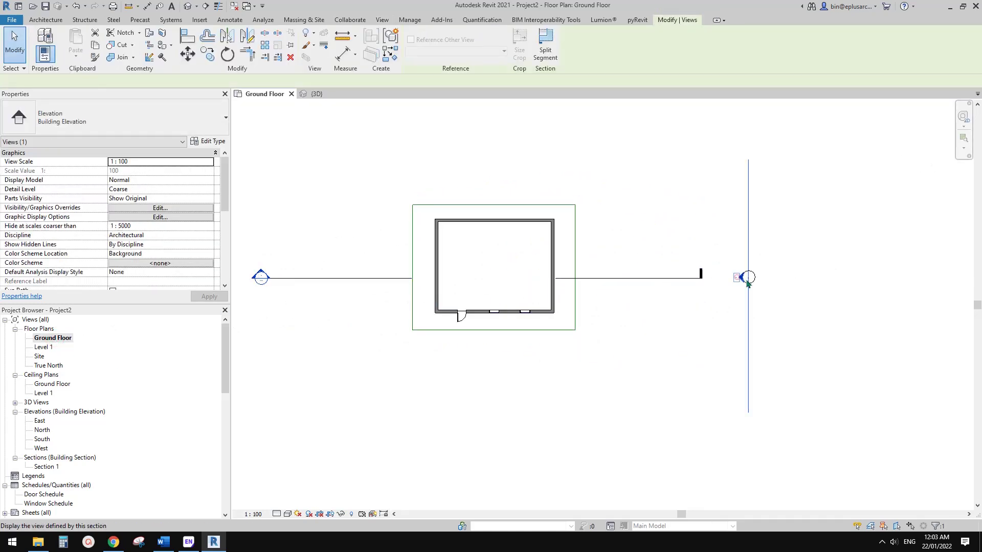
{"action": "left_click_drag", "start_coordinate": [667, 245], "coordinate": [447, 188]}
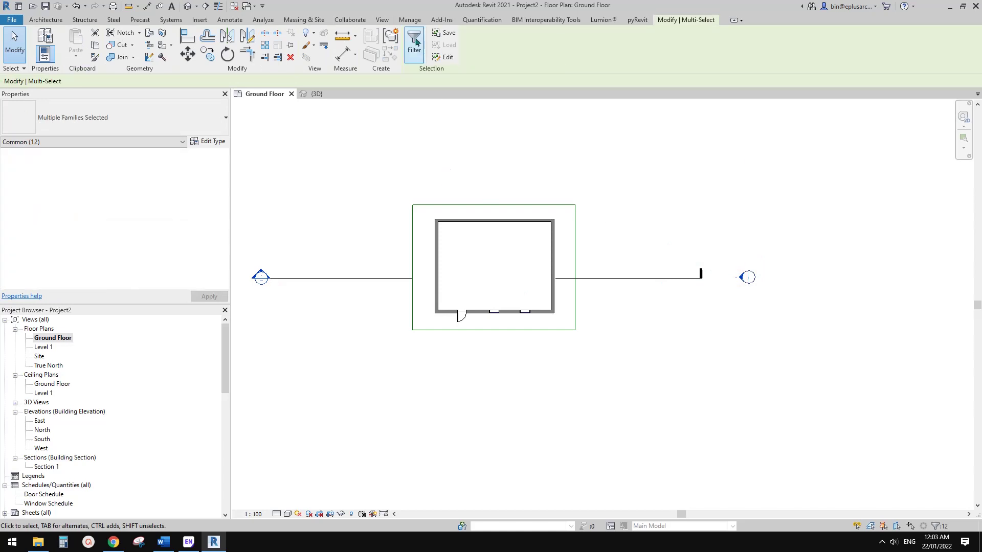
{"action": "left_click", "coordinate": [414, 40]}
{"action": "left_click", "coordinate": [400, 205]}
{"action": "left_click", "coordinate": [400, 204]}
{"action": "left_click", "coordinate": [400, 213]}
{"action": "left_click", "coordinate": [400, 204]}
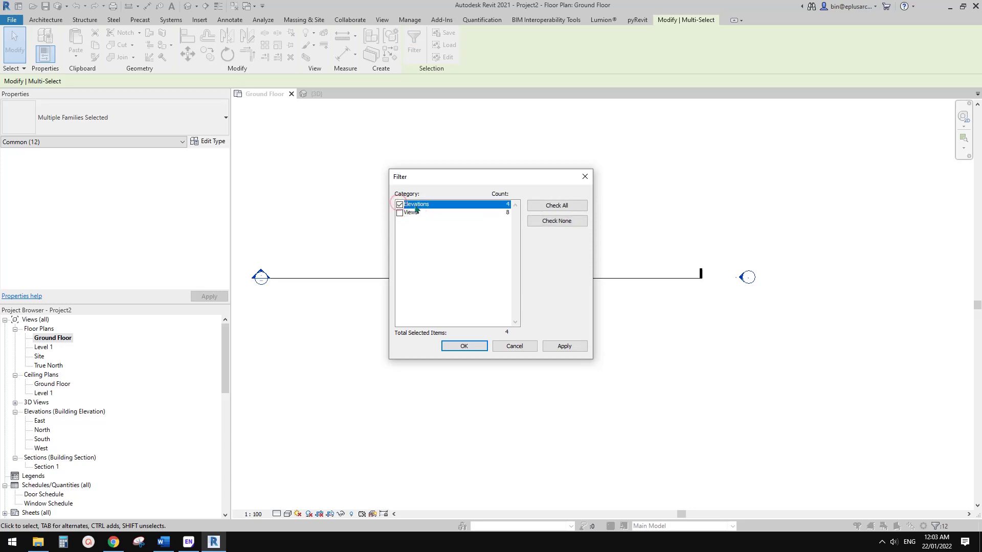
{"action": "left_click", "coordinate": [478, 344]}
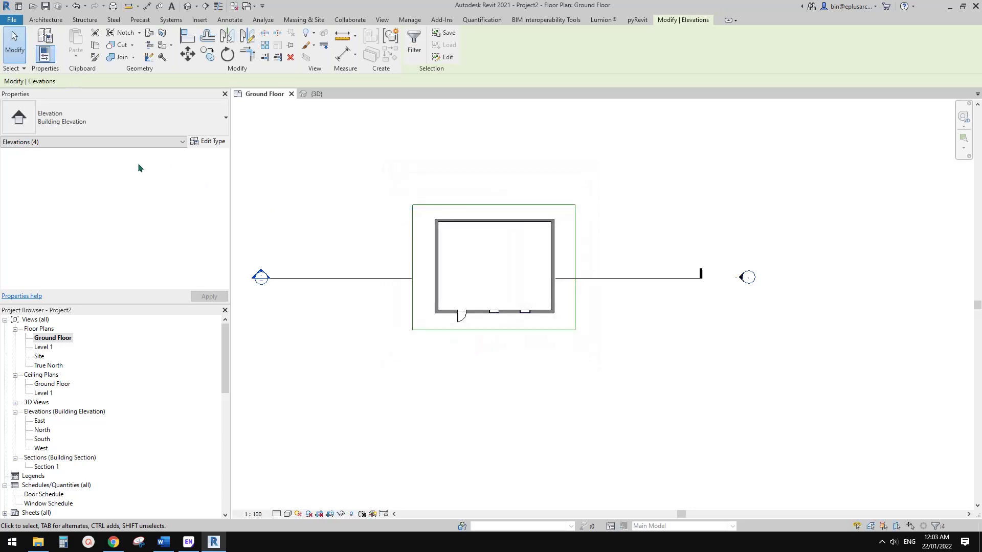
{"action": "middle_click_drag", "start_coordinate": [332, 200], "coordinate": [411, 204]}
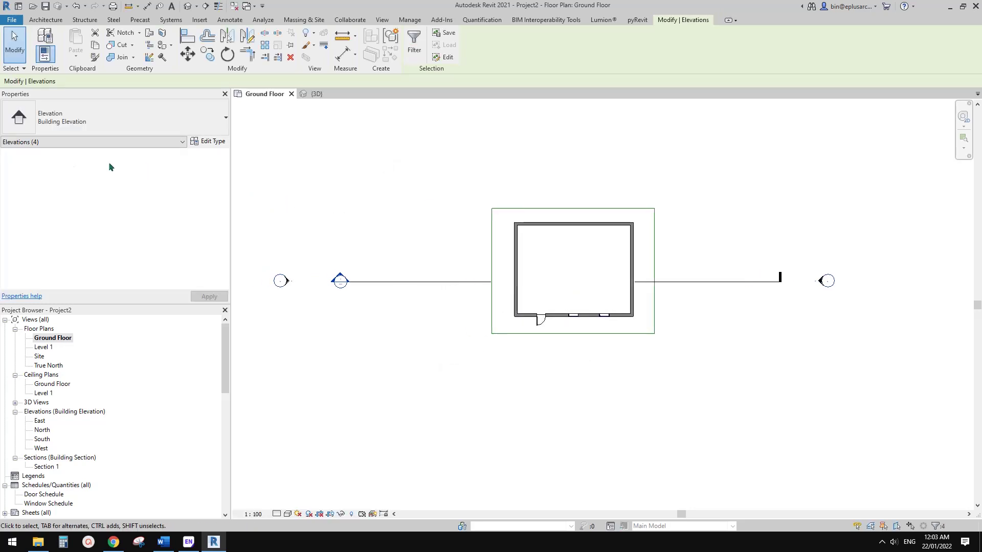
{"action": "left_click", "coordinate": [344, 198]}
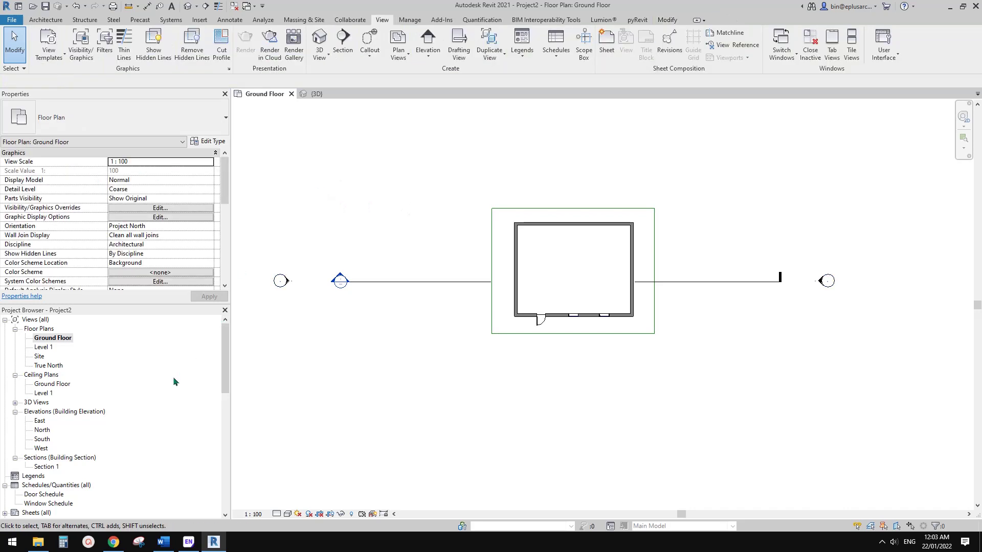
Assign Scope Box 1 to the East, North, South and West elevation views together.
{"action": "left_click", "coordinate": [45, 423]}
{"action": "left_click", "coordinate": [41, 449], "text": "shift"}
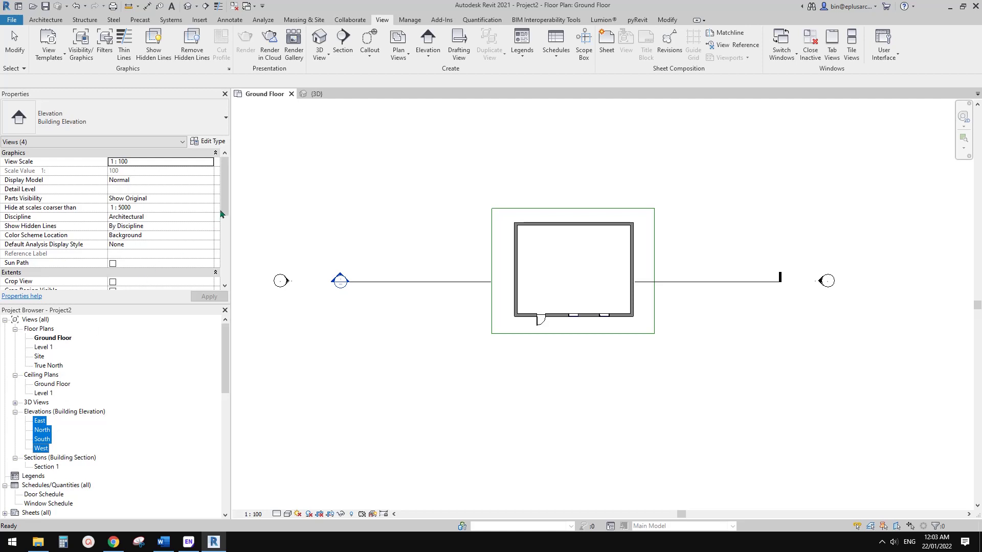
{"action": "left_click_drag", "start_coordinate": [221, 213], "coordinate": [207, 242]}
{"action": "left_click", "coordinate": [209, 217]}
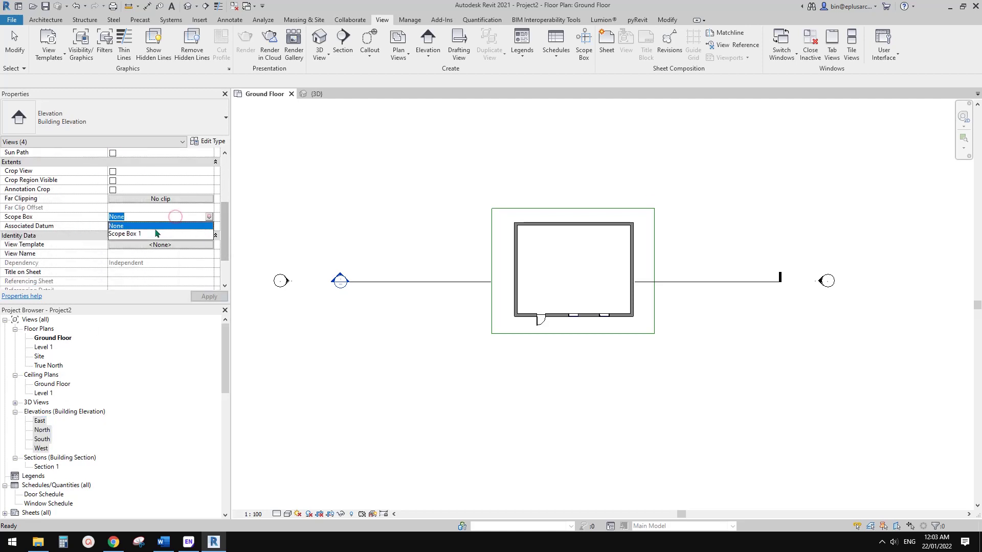
{"action": "left_click", "coordinate": [127, 232]}
{"action": "left_click", "coordinate": [209, 297]}
{"action": "left_click", "coordinate": [323, 211]}
Open the East elevation, close the inactive views, and tile it beside the default 3D view.
{"action": "double_click", "coordinate": [39, 421]}
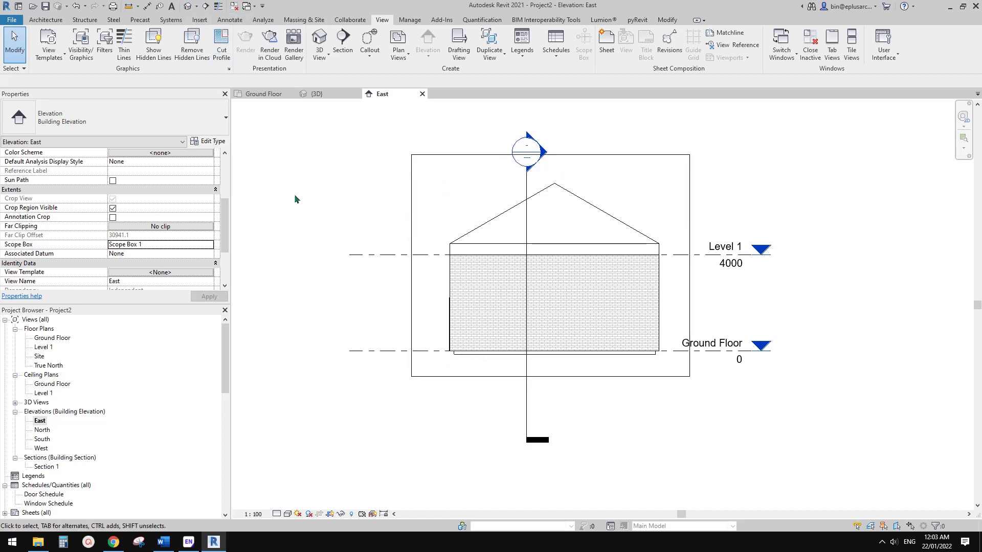
{"action": "middle_click_drag", "start_coordinate": [351, 172], "coordinate": [336, 180]}
{"action": "left_click", "coordinate": [234, 6]}
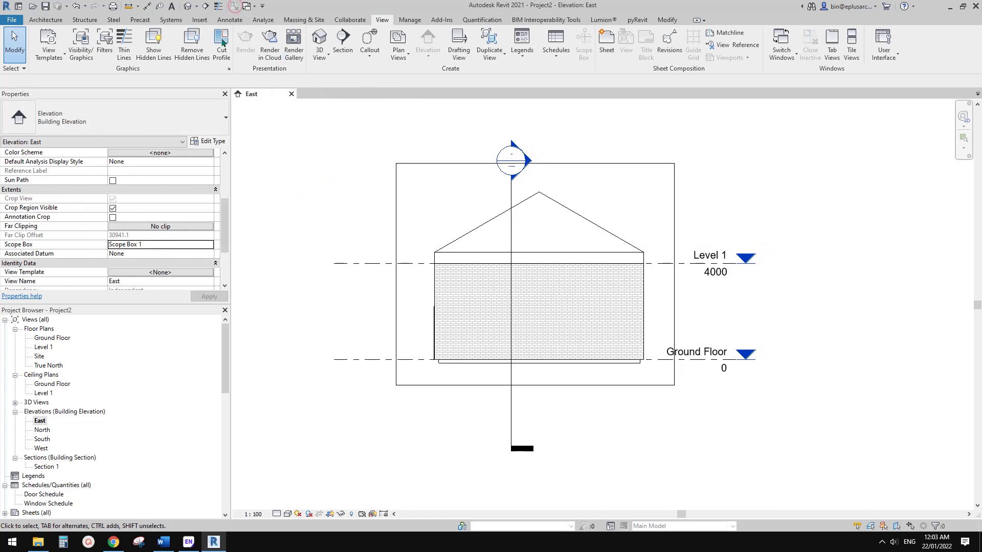
{"action": "left_click", "coordinate": [188, 6]}
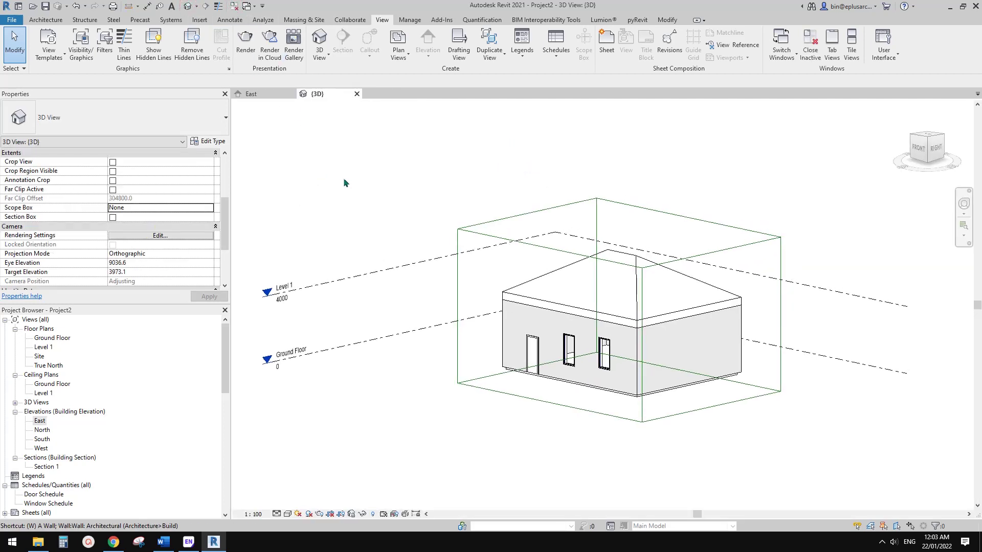
{"action": "key", "text": "w"}
{"action": "key", "text": "t"}
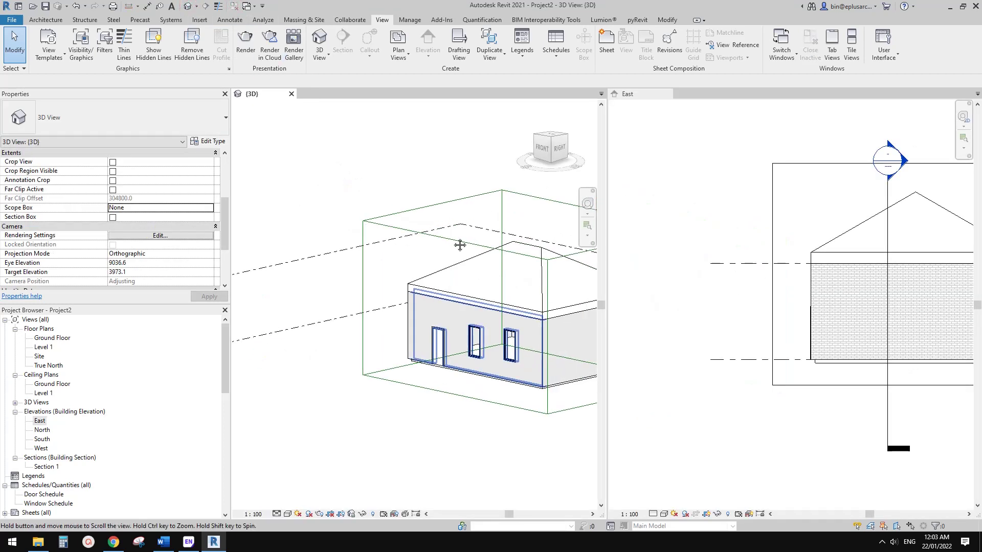
Resize Scope Box 1 around the house in the 3D view by adjusting its side and top faces.
{"action": "left_click", "coordinate": [450, 236]}
{"action": "middle_click_drag", "start_coordinate": [450, 236], "coordinate": [463, 317], "text": "shift"}
{"action": "scroll", "coordinate": [735, 279], "scroll_direction": "down", "scroll_amount": 3}
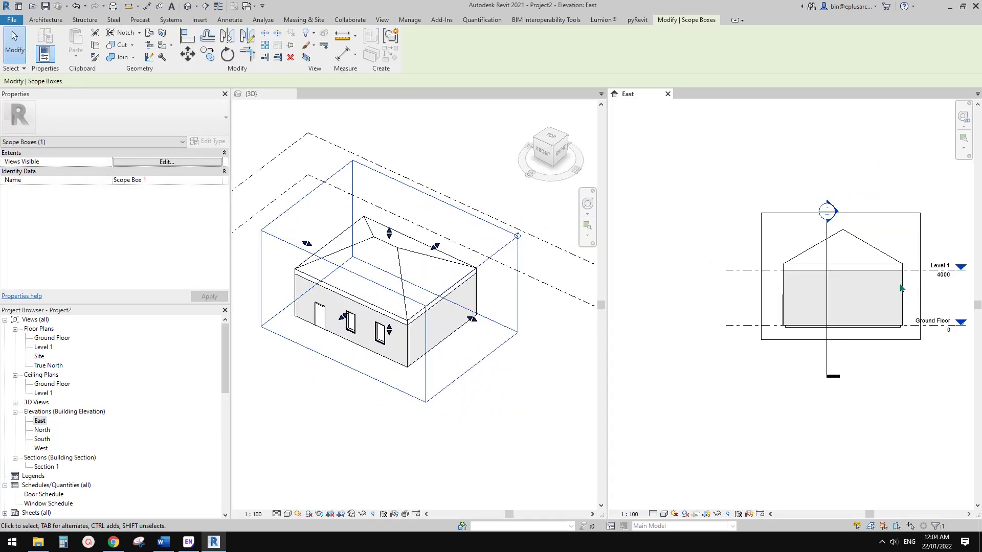
{"action": "left_click", "coordinate": [346, 319]}
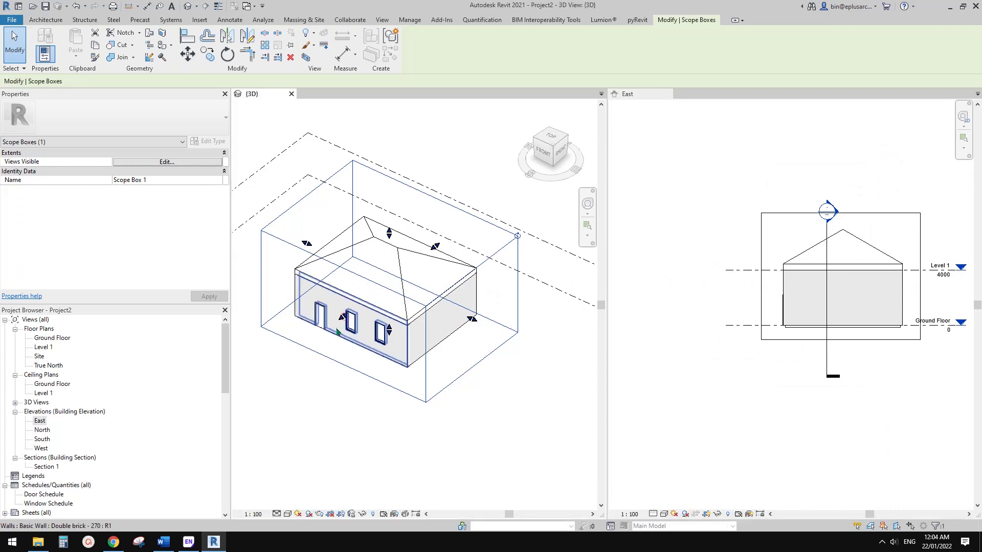
{"action": "left_click_drag", "start_coordinate": [346, 320], "coordinate": [343, 333]}
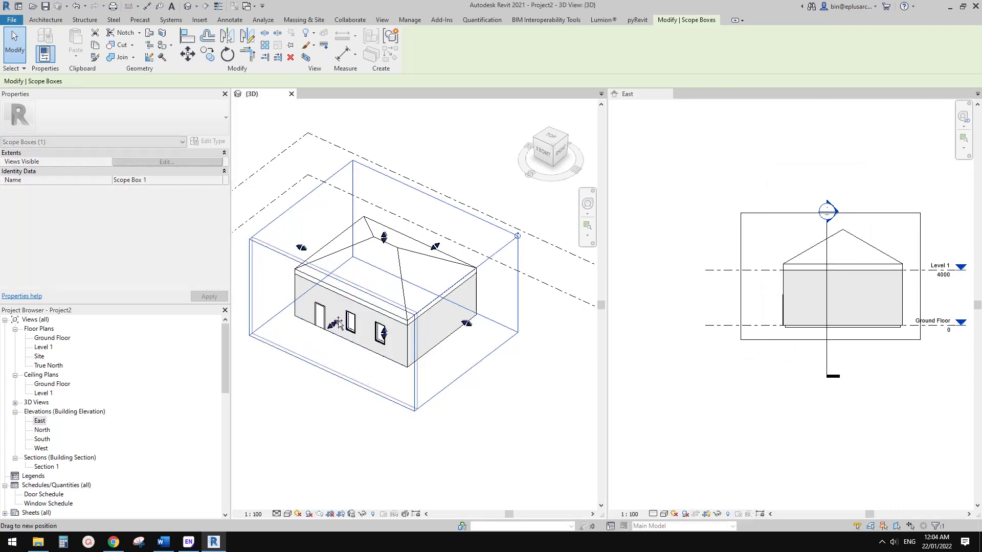
{"action": "left_click_drag", "start_coordinate": [435, 247], "coordinate": [436, 246]}
{"action": "left_click_drag", "start_coordinate": [468, 321], "coordinate": [463, 315]}
{"action": "left_click_drag", "start_coordinate": [387, 233], "coordinate": [386, 234]}
Hide the scope box in the default 3D view.
{"action": "scroll", "coordinate": [397, 274], "scroll_direction": "up", "scroll_amount": 1}
{"action": "middle_click_drag", "start_coordinate": [398, 273], "coordinate": [418, 228], "text": "shift"}
{"action": "left_click", "coordinate": [438, 219]}
{"action": "scroll", "coordinate": [438, 220], "scroll_direction": "down", "scroll_amount": 1}
{"action": "middle_click_drag", "start_coordinate": [478, 237], "coordinate": [489, 248], "text": "shift"}
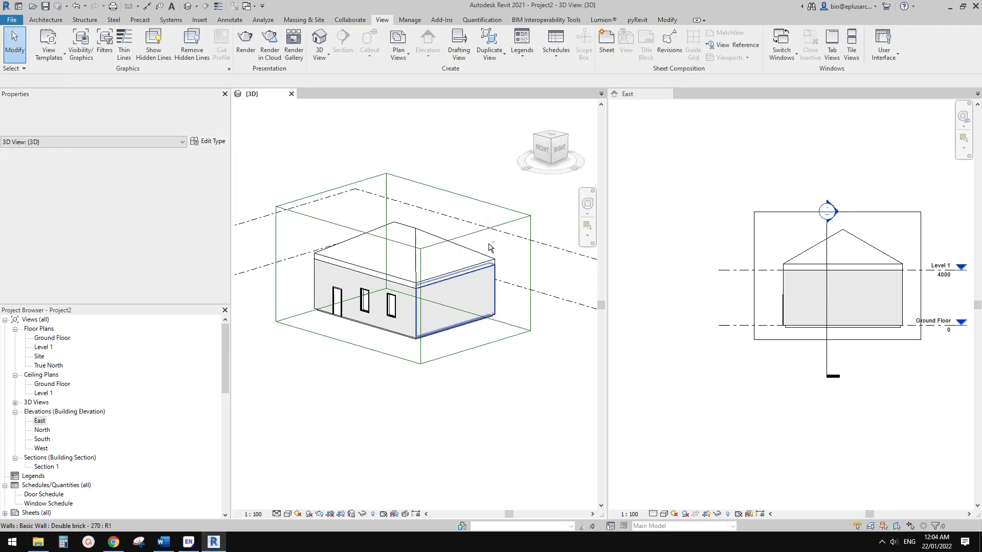
{"action": "middle_click_drag", "start_coordinate": [478, 213], "coordinate": [509, 255], "text": "shift"}
{"action": "left_click", "coordinate": [479, 204]}
{"action": "key", "text": "Escape"}
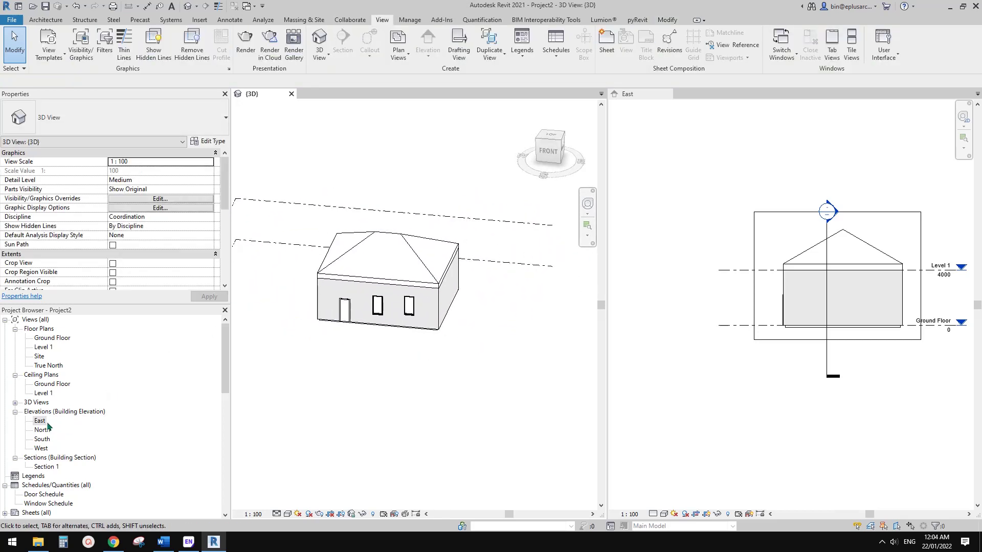
Open the sheet A101 - Unnamed.
{"action": "scroll", "coordinate": [46, 494], "scroll_direction": "down", "scroll_amount": 1}
{"action": "double_click", "coordinate": [40, 477]}
{"action": "left_click", "coordinate": [45, 485]}
{"action": "double_click", "coordinate": [45, 485]}
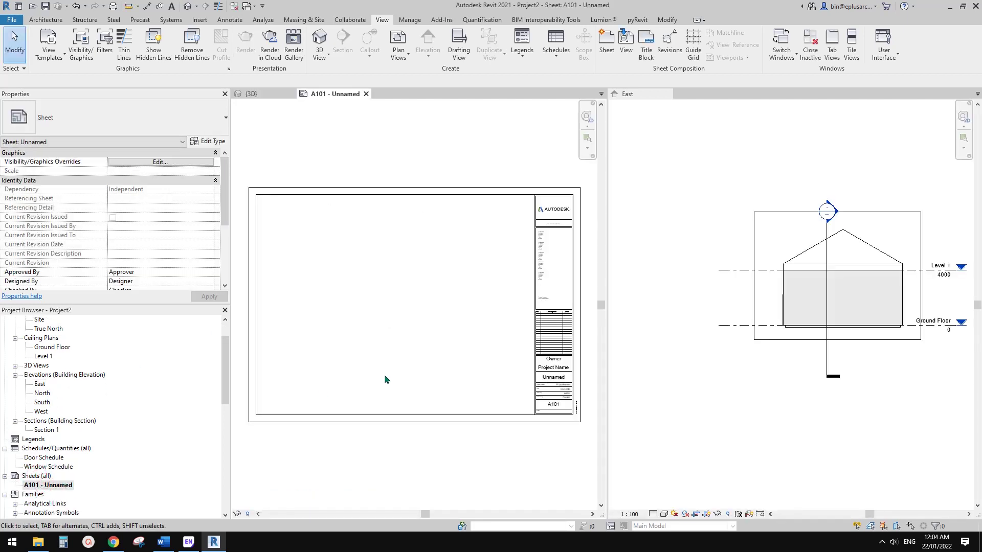
{"action": "scroll", "coordinate": [389, 230], "scroll_direction": "down", "scroll_amount": 1}
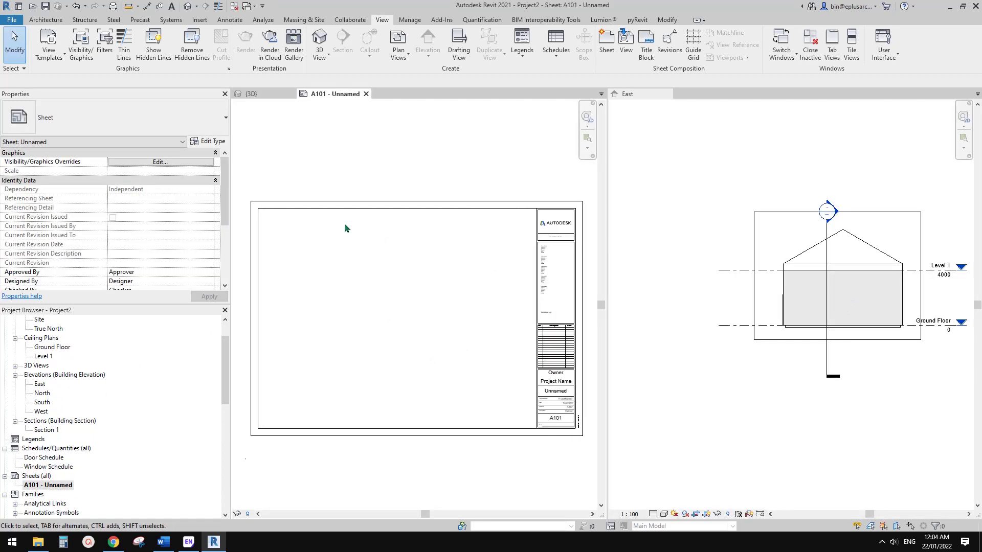
Select the sheet's A0 title block and start loading another title block family from its type properties.
{"action": "scroll", "coordinate": [358, 230], "scroll_direction": "up", "scroll_amount": 2}
{"action": "left_click", "coordinate": [366, 211]}
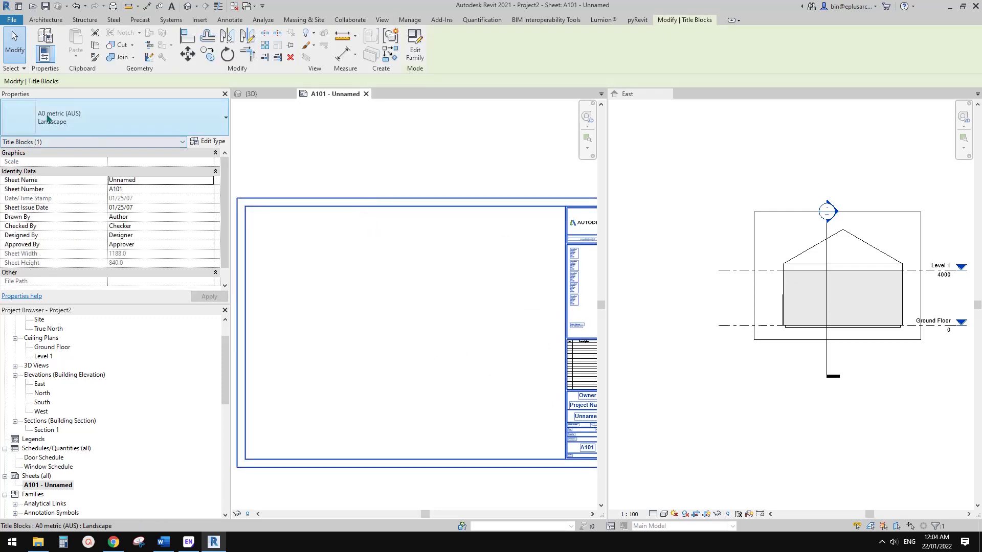
{"action": "left_click", "coordinate": [51, 116]}
{"action": "left_click", "coordinate": [56, 121]}
{"action": "left_click", "coordinate": [209, 141]}
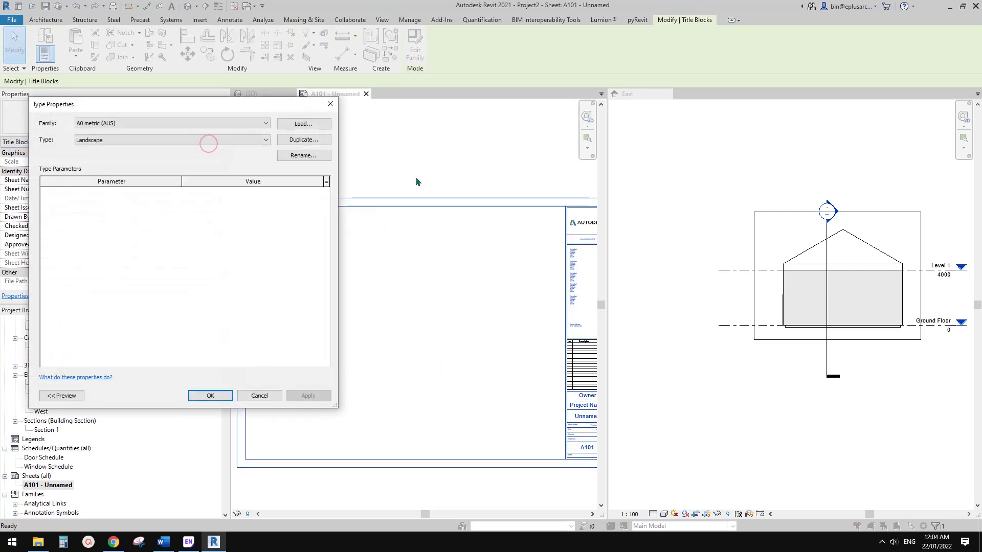
{"action": "left_click", "coordinate": [314, 128]}
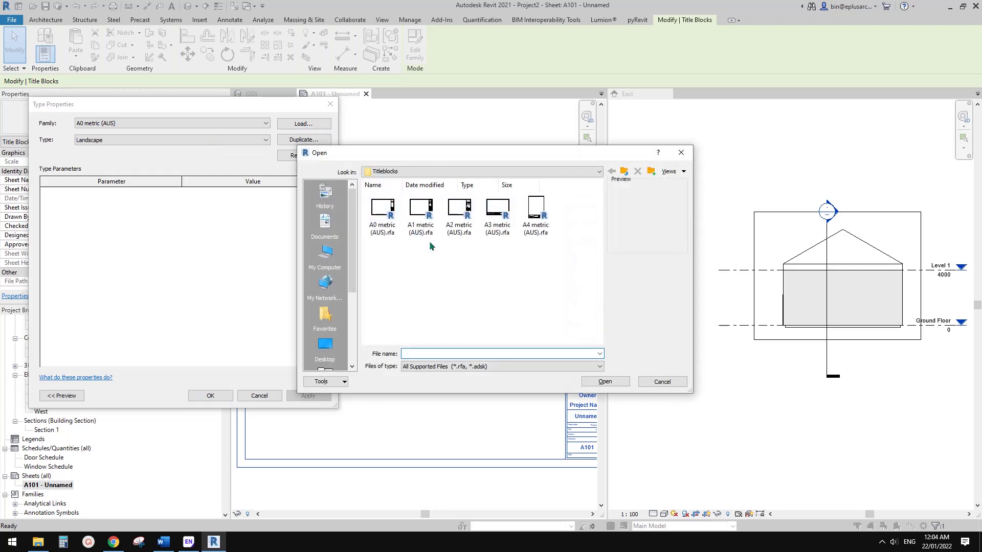
Load A3 metric (AUS).rfa from the Australia library's Titleblocks folder and apply it to the sheet's title block.
{"action": "left_click_drag", "start_coordinate": [438, 148], "coordinate": [426, 150]}
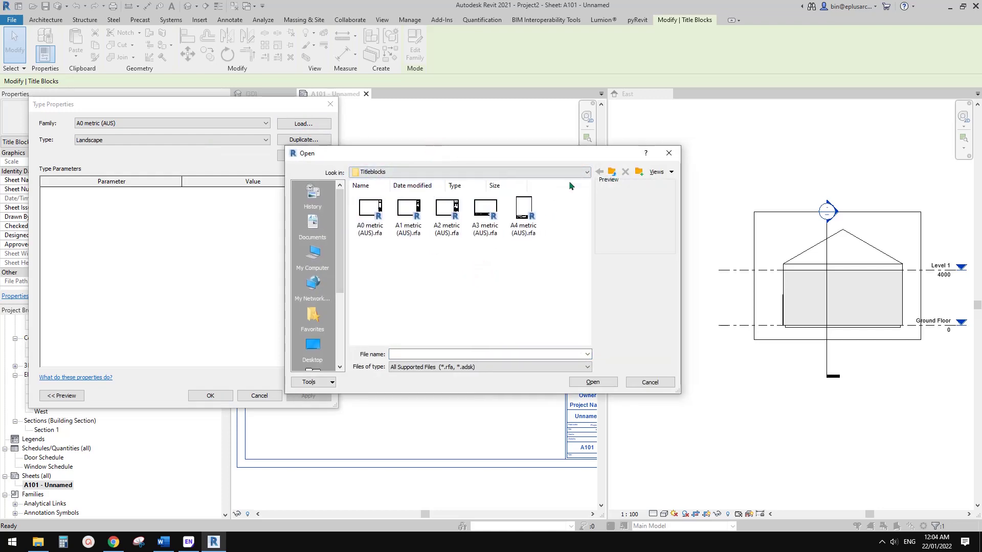
{"action": "left_click", "coordinate": [612, 173]}
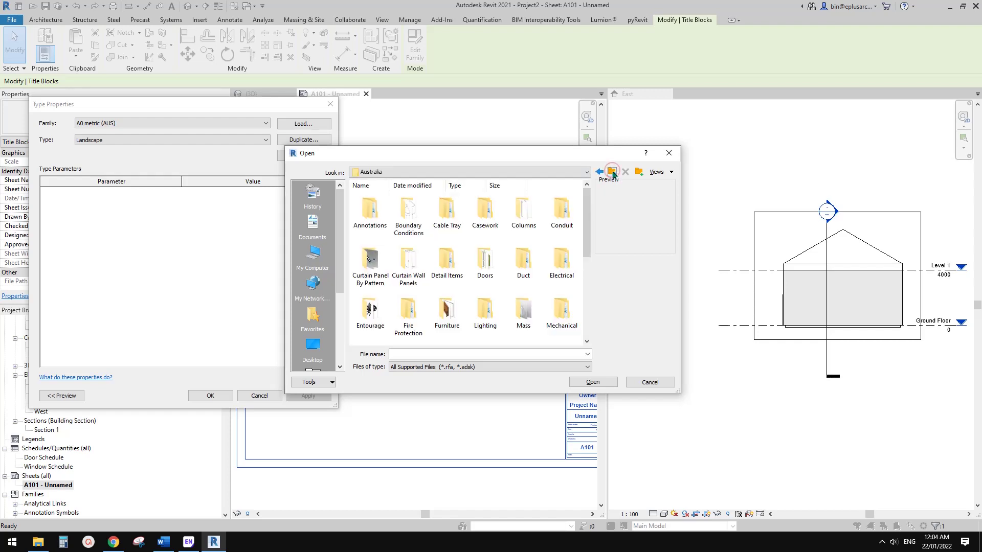
{"action": "left_click_drag", "start_coordinate": [588, 232], "coordinate": [587, 309]}
{"action": "double_click", "coordinate": [419, 321]}
{"action": "left_click", "coordinate": [450, 217]}
{"action": "left_click", "coordinate": [487, 233]}
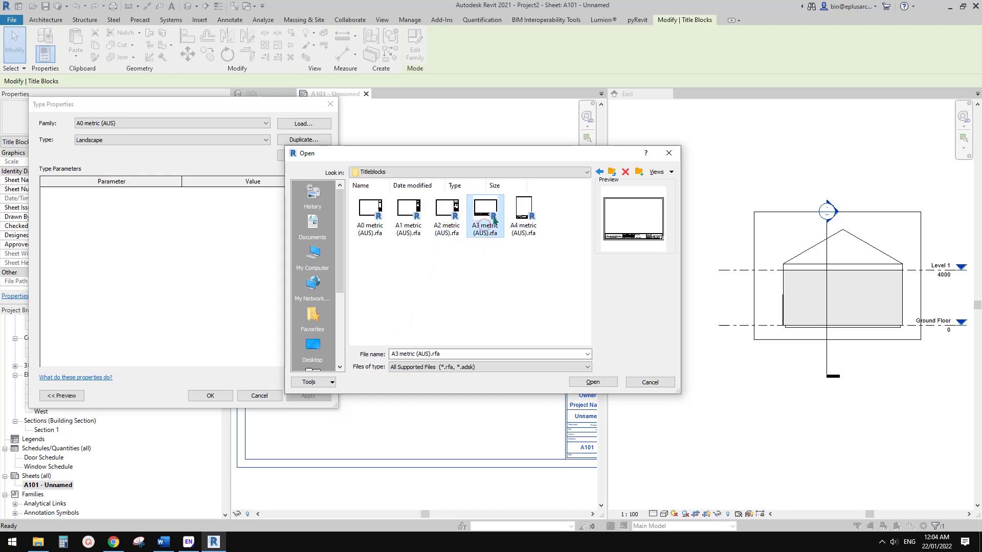
{"action": "left_click", "coordinate": [593, 383]}
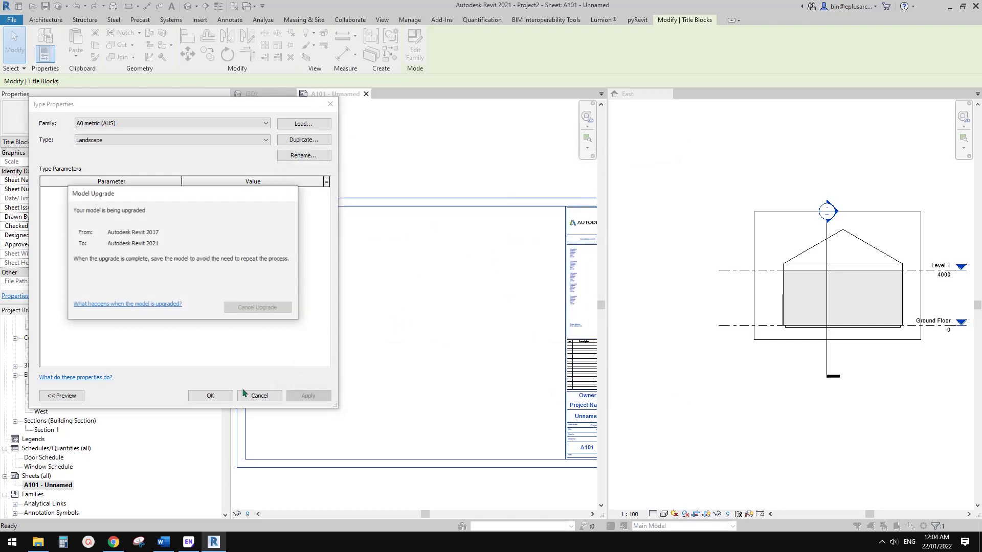
{"action": "left_click", "coordinate": [211, 397]}
Deselect the title block and close the East elevation view tiled beside the sheet.
{"action": "scroll", "coordinate": [415, 371], "scroll_direction": "down", "scroll_amount": 1}
{"action": "middle_click_drag", "start_coordinate": [348, 398], "coordinate": [454, 311]}
{"action": "scroll", "coordinate": [454, 311], "scroll_direction": "up", "scroll_amount": 3}
{"action": "key", "text": "Escape"}
{"action": "scroll", "coordinate": [460, 304], "scroll_direction": "up", "scroll_amount": 2}
{"action": "left_click", "coordinate": [670, 95]}
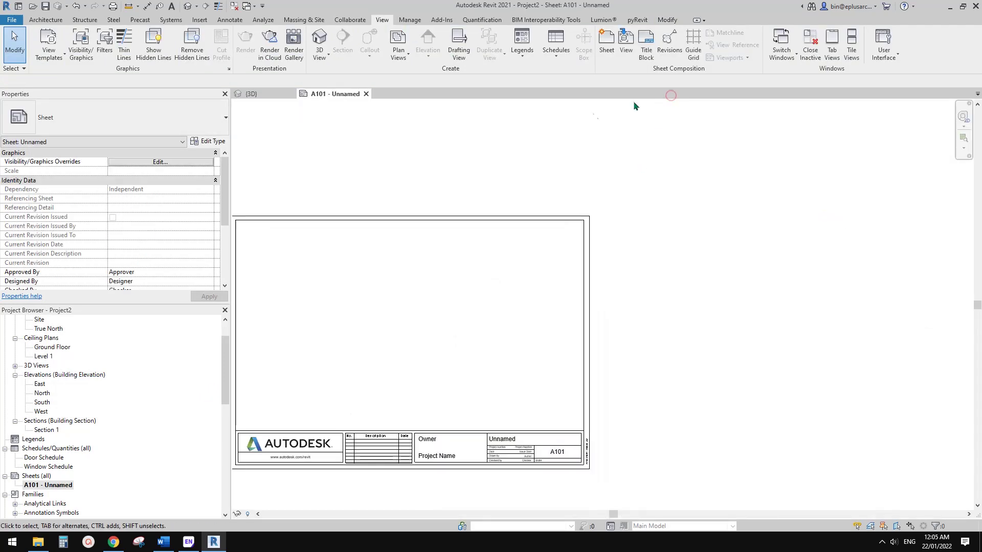
Place the East elevation in the upper-left area of sheet A101 and move it inside the border.
{"action": "middle_click_drag", "start_coordinate": [433, 255], "coordinate": [516, 231]}
{"action": "left_click", "coordinate": [38, 383]}
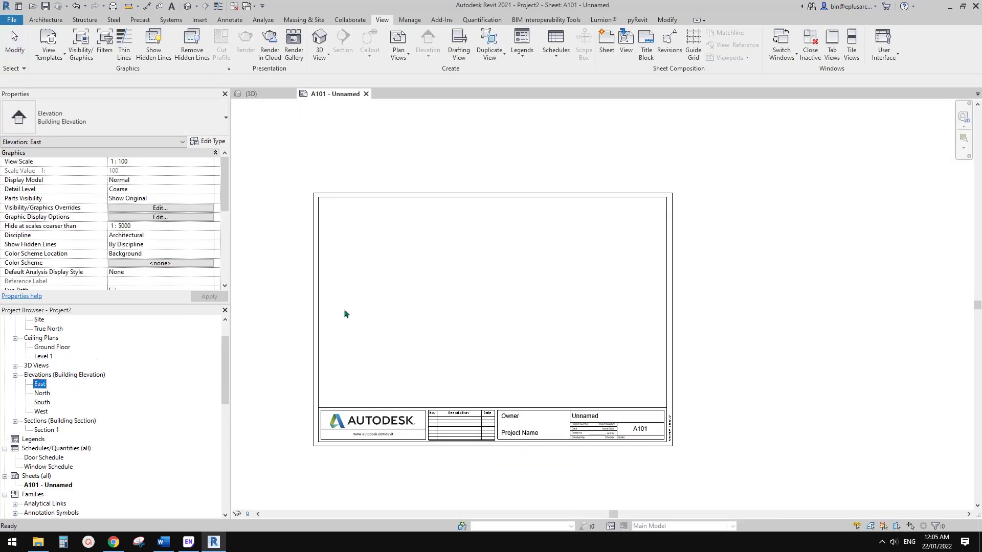
{"action": "left_click", "coordinate": [397, 258]}
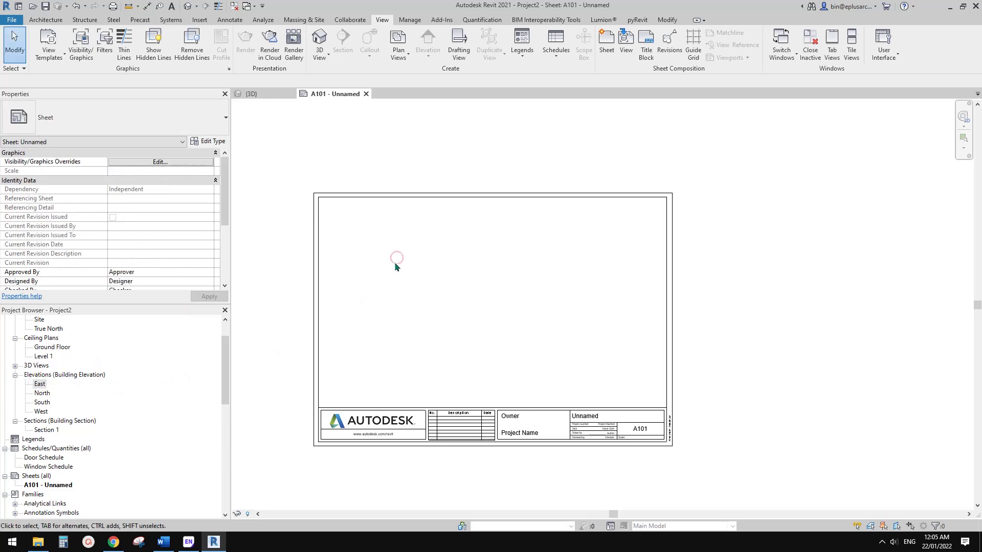
{"action": "left_click_drag", "start_coordinate": [39, 383], "coordinate": [400, 286]}
{"action": "left_click", "coordinate": [411, 249]}
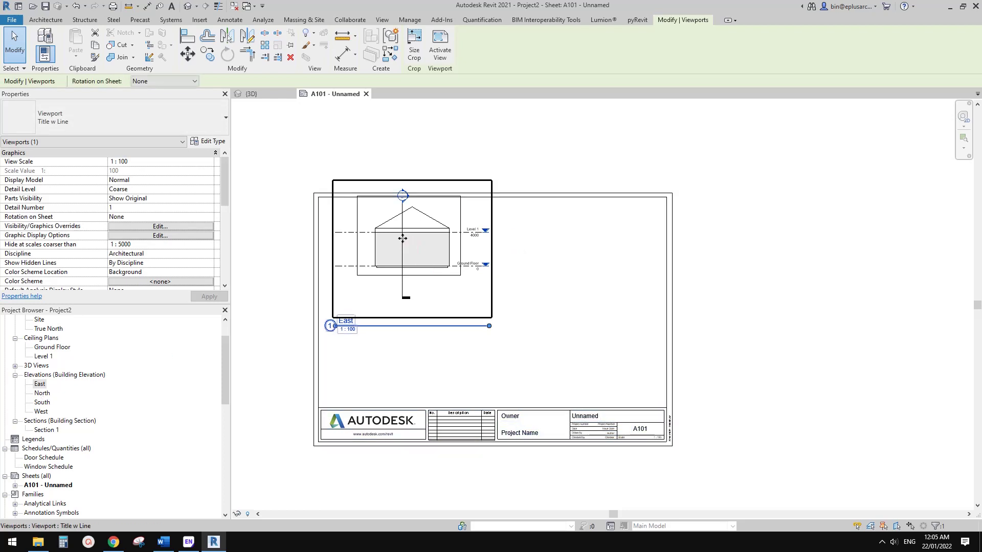
{"action": "left_click_drag", "start_coordinate": [420, 240], "coordinate": [418, 291]}
Place the North elevation beside East, the South elevation below East, and the West elevation below North on the sheet.
{"action": "left_click_drag", "start_coordinate": [42, 392], "coordinate": [562, 263]}
{"action": "left_click", "coordinate": [563, 259]}
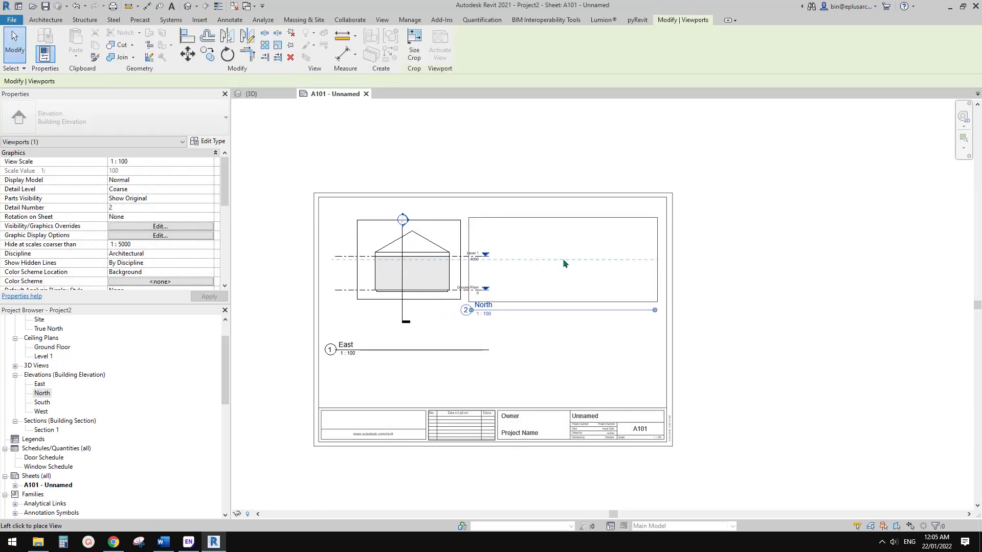
{"action": "left_click", "coordinate": [42, 403]}
{"action": "left_click", "coordinate": [412, 354]}
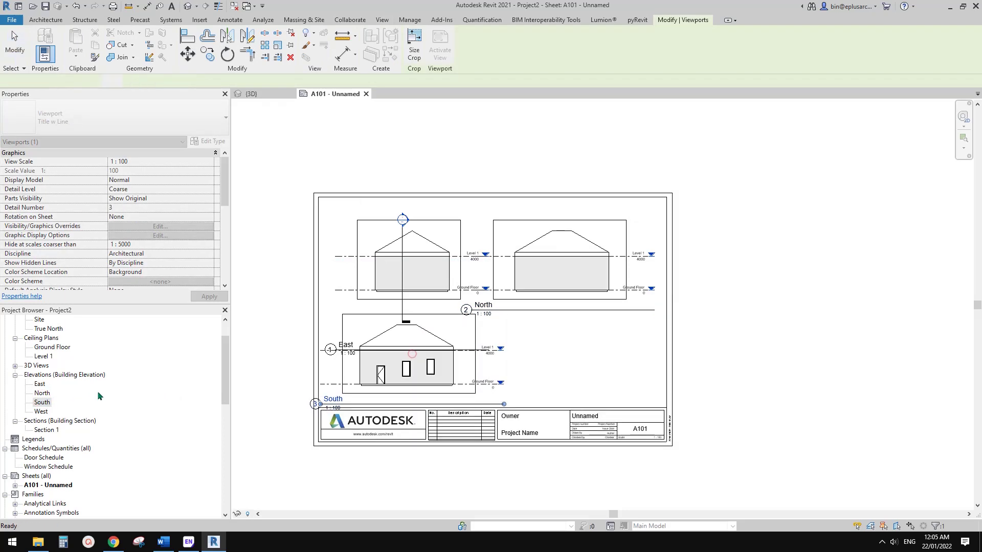
{"action": "left_click_drag", "start_coordinate": [40, 411], "coordinate": [571, 350]}
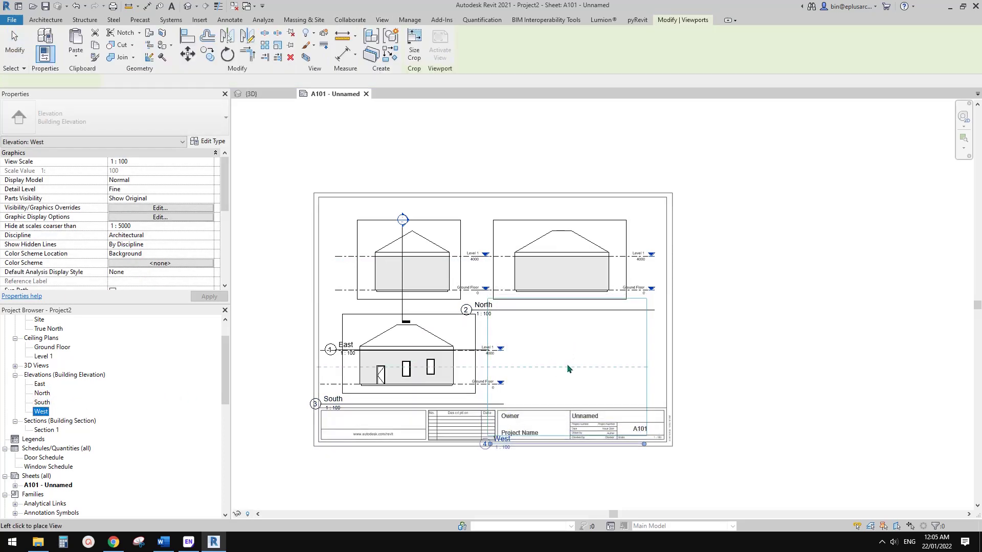
{"action": "left_click", "coordinate": [566, 363]}
{"action": "key", "text": "Escape"}
Change all four elevation viewports on the sheet to the No Title type.
{"action": "left_click", "coordinate": [533, 278]}
{"action": "left_click", "coordinate": [441, 269], "text": "ctrl"}
{"action": "left_click", "coordinate": [542, 356], "text": "ctrl"}
{"action": "left_click", "coordinate": [438, 377], "text": "ctrl"}
{"action": "left_click", "coordinate": [445, 275], "text": "ctrl"}
{"action": "left_click", "coordinate": [530, 274], "text": "ctrl"}
{"action": "left_click", "coordinate": [148, 119]}
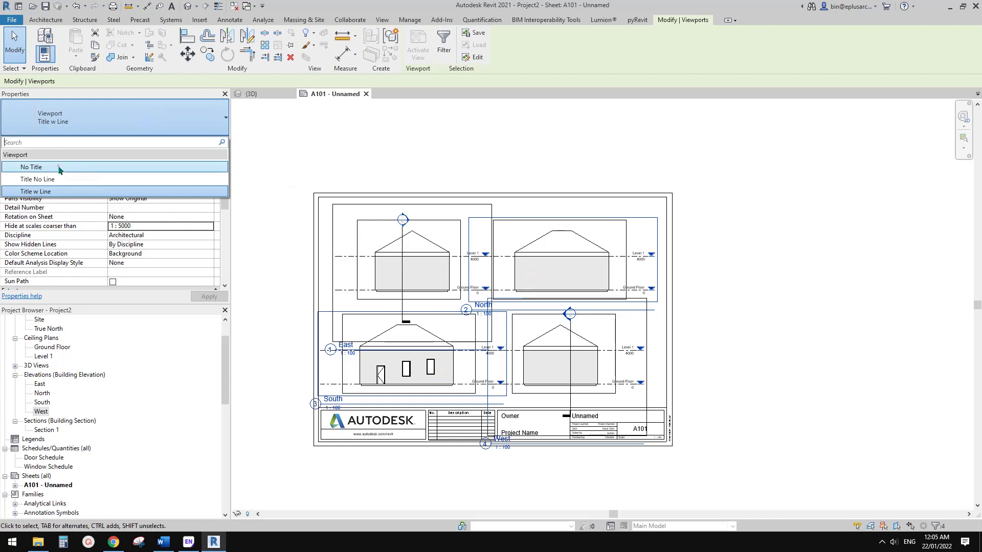
{"action": "left_click", "coordinate": [59, 170]}
{"action": "key", "text": "Escape"}
Activate the East elevation viewport on the sheet.
{"action": "scroll", "coordinate": [527, 282], "scroll_direction": "up", "scroll_amount": 2}
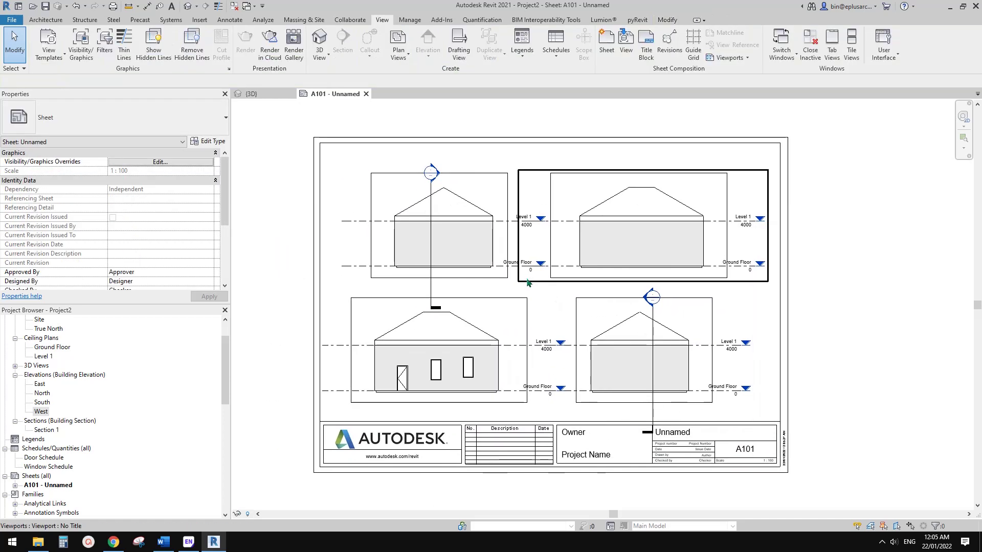
{"action": "scroll", "coordinate": [527, 283], "scroll_direction": "up", "scroll_amount": 2}
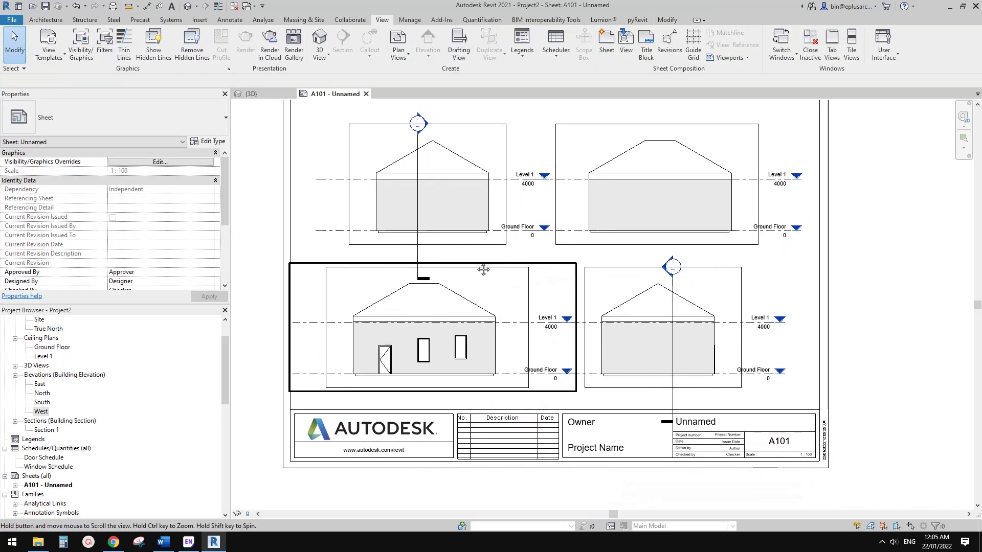
{"action": "left_click", "coordinate": [453, 225]}
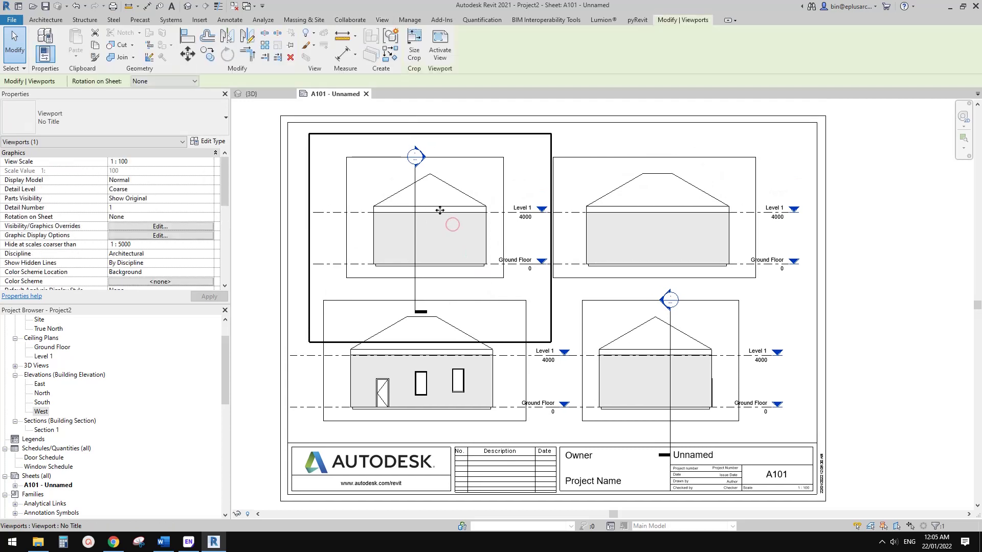
{"action": "scroll", "coordinate": [377, 289], "scroll_direction": "up", "scroll_amount": 1}
{"action": "double_click", "coordinate": [381, 223]}
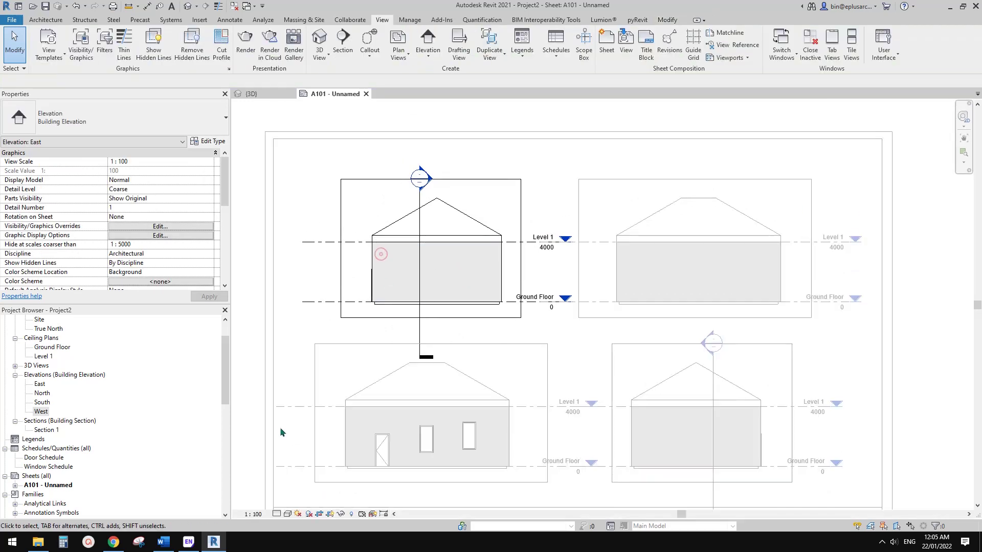
In East's Graphic Display Options, enable cast and ambient shadows and sketchy lines with Jitter 2 and Extension 6.
{"action": "left_click", "coordinate": [288, 513]}
{"action": "left_click", "coordinate": [312, 450]}
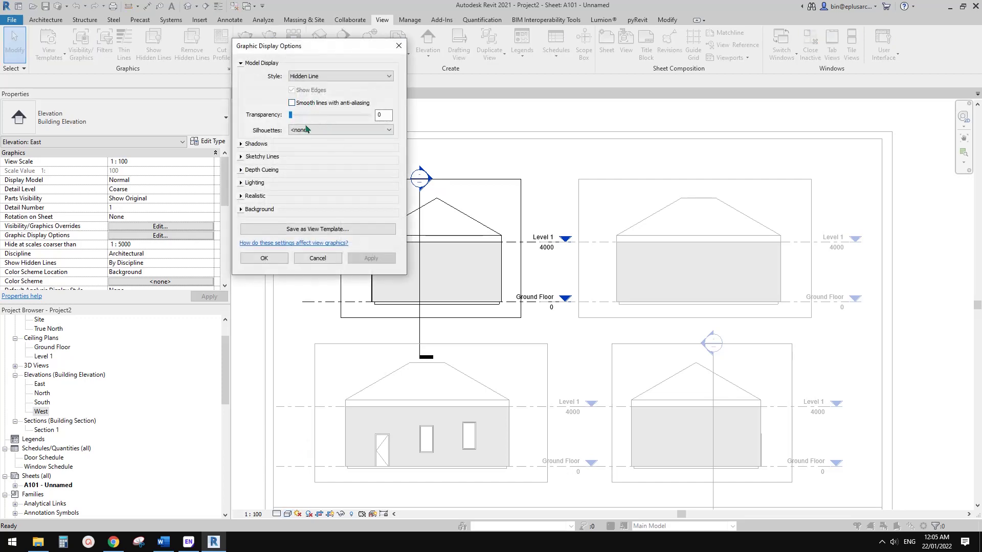
{"action": "left_click", "coordinate": [242, 144]}
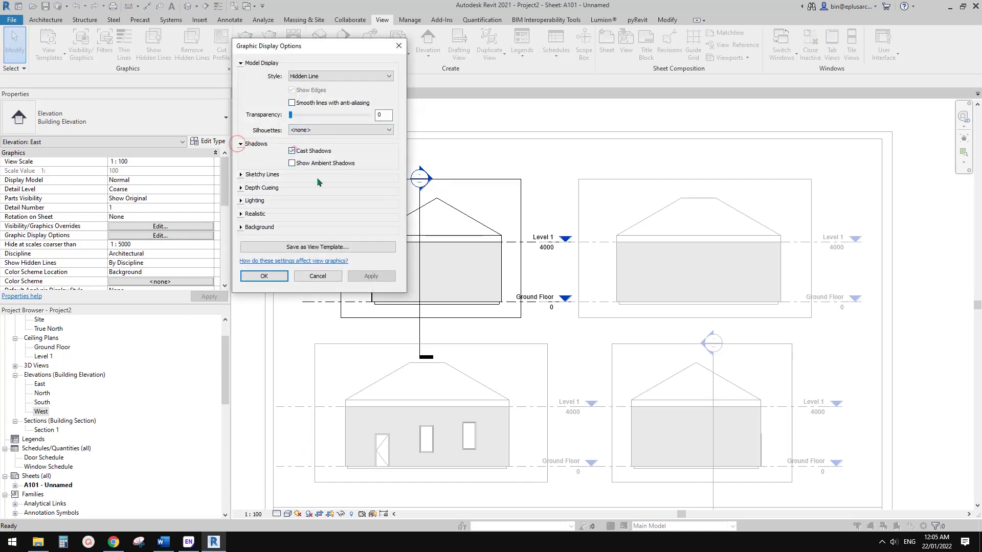
{"action": "left_click", "coordinate": [250, 175]}
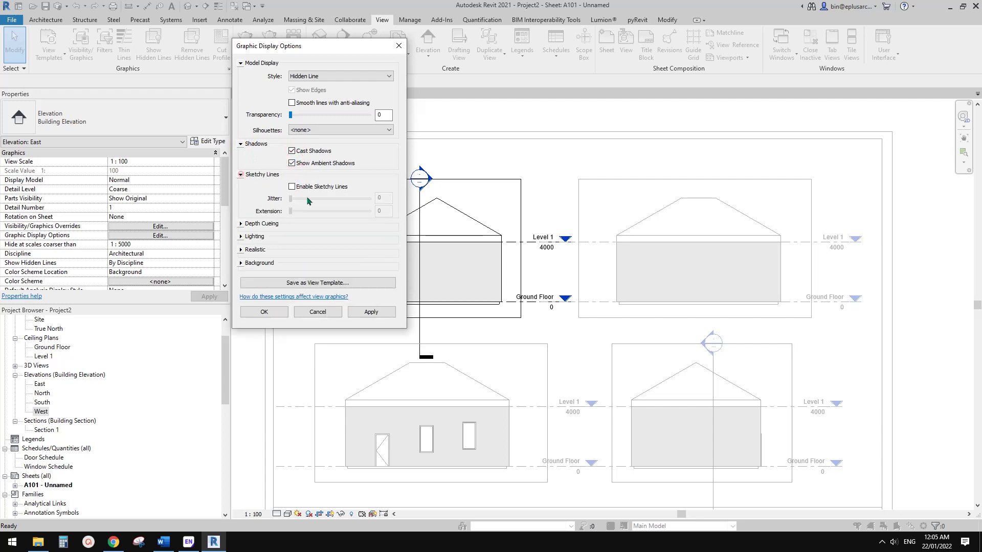
Set the East view's shadow intensity to 40 and its background to Gradient, and apply the display options.
{"action": "left_click", "coordinate": [247, 237]}
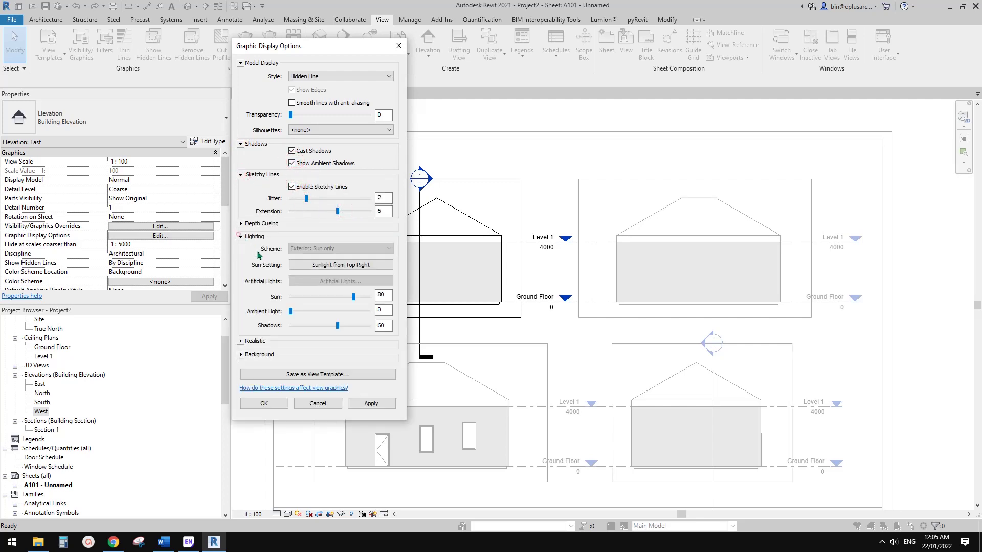
{"action": "left_click", "coordinate": [240, 355]}
{"action": "left_click", "coordinate": [341, 369]}
{"action": "left_click", "coordinate": [310, 393]}
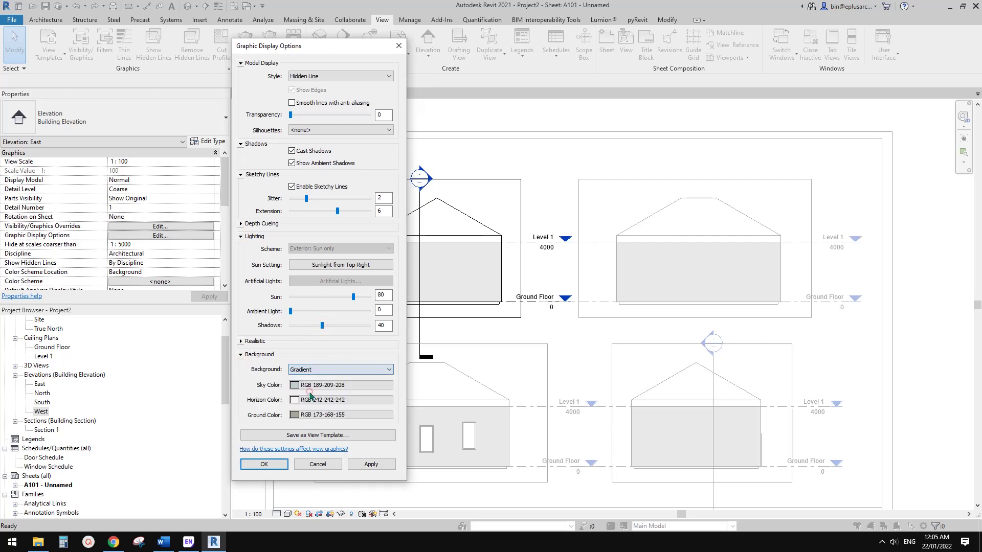
{"action": "left_click", "coordinate": [379, 463]}
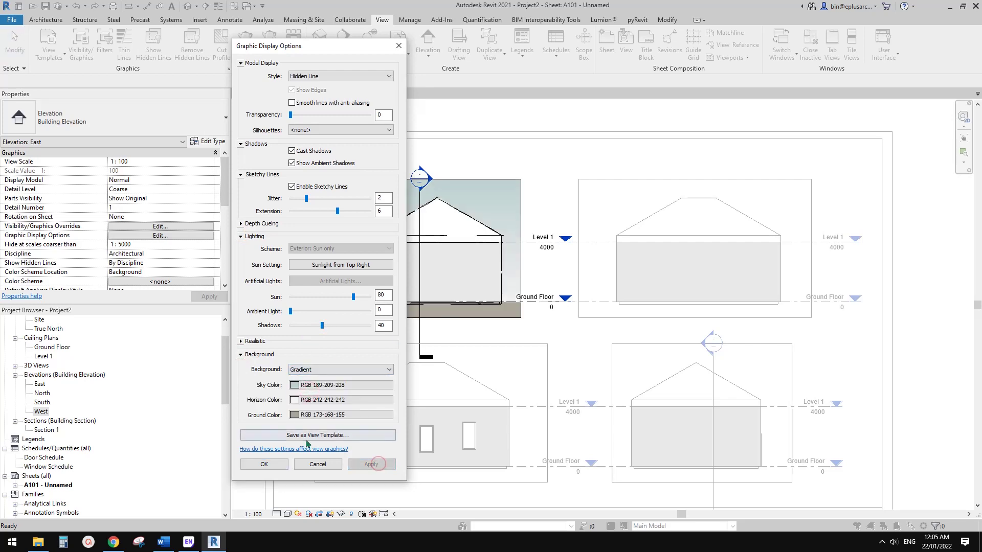
{"action": "left_click", "coordinate": [275, 465]}
Change the East elevation's visual style to one that shows the roof and brick wall colours.
{"action": "middle_click_drag", "start_coordinate": [320, 252], "coordinate": [321, 246]}
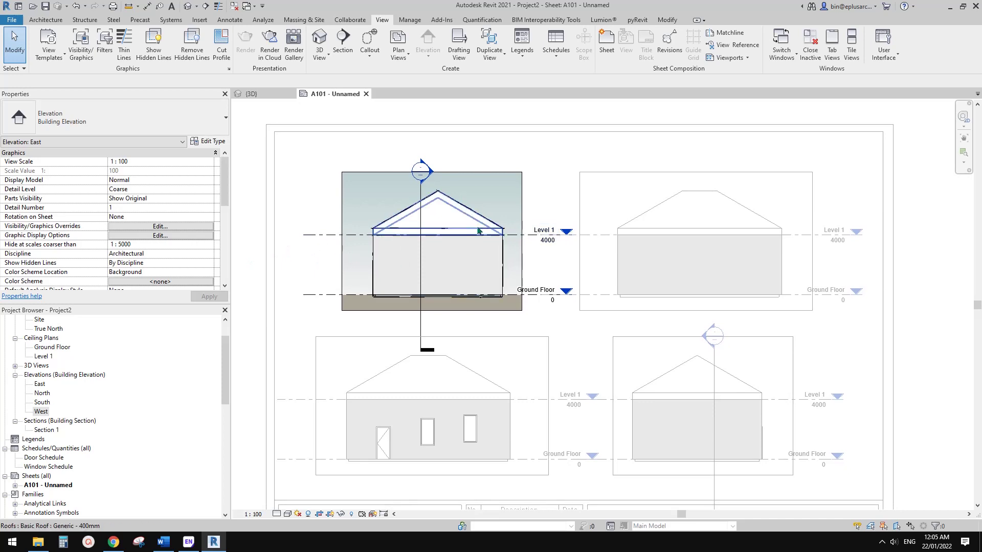
{"action": "scroll", "coordinate": [444, 282], "scroll_direction": "up", "scroll_amount": 2}
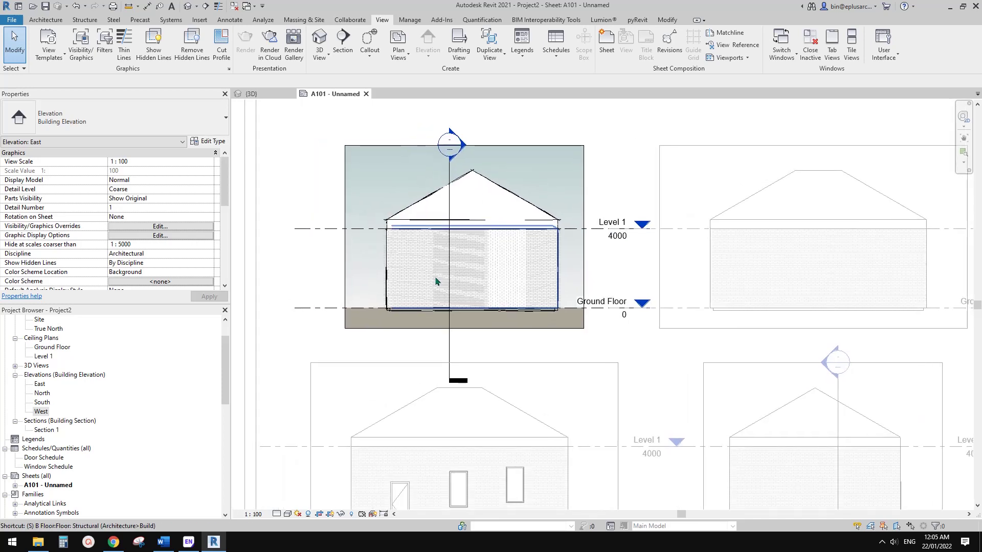
{"action": "middle_click_drag", "start_coordinate": [443, 271], "coordinate": [440, 273]}
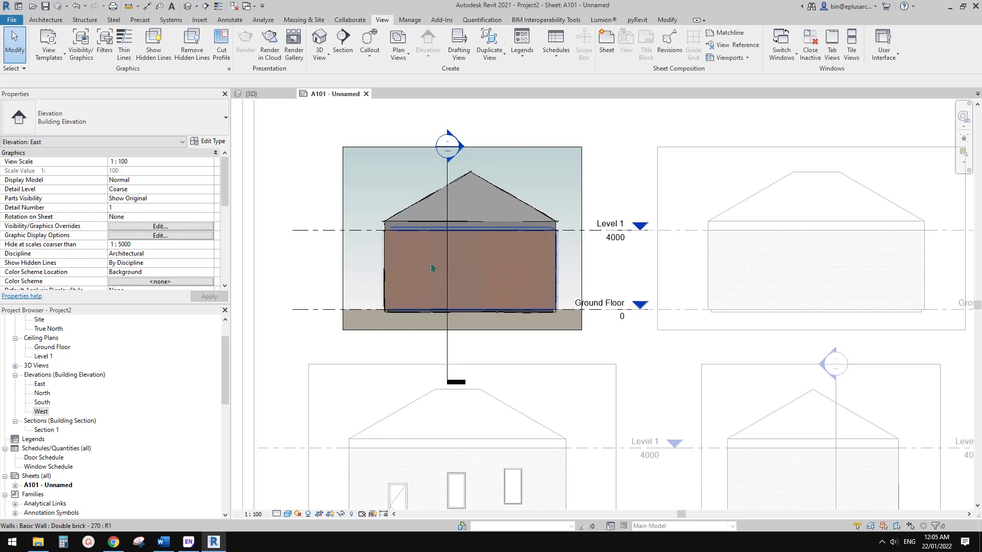
Set the East view's detail level to Medium and save its graphic display settings as a view template named test.
{"action": "scroll", "coordinate": [199, 283], "scroll_direction": "down", "scroll_amount": 5}
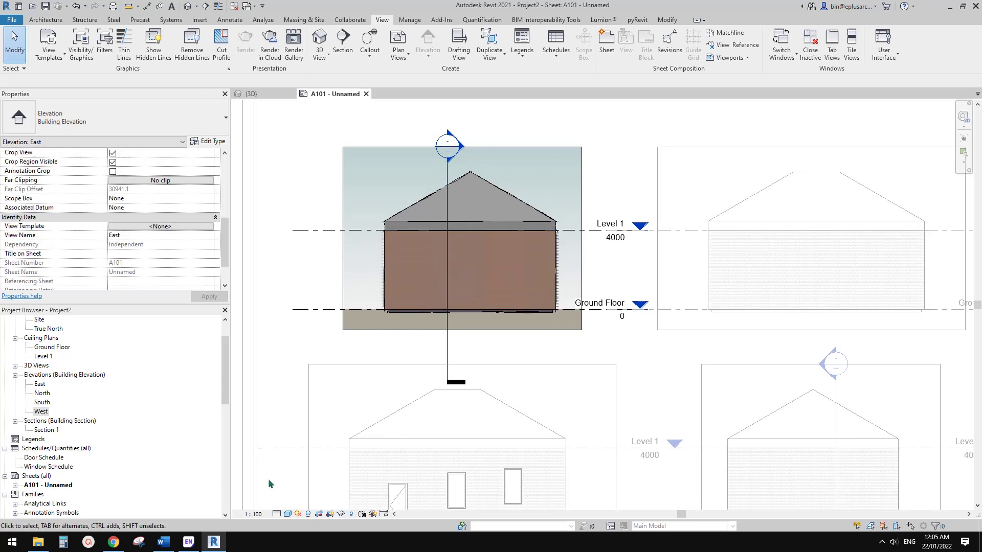
{"action": "left_click", "coordinate": [279, 513]}
{"action": "left_click", "coordinate": [286, 494]}
{"action": "left_click", "coordinate": [287, 514]}
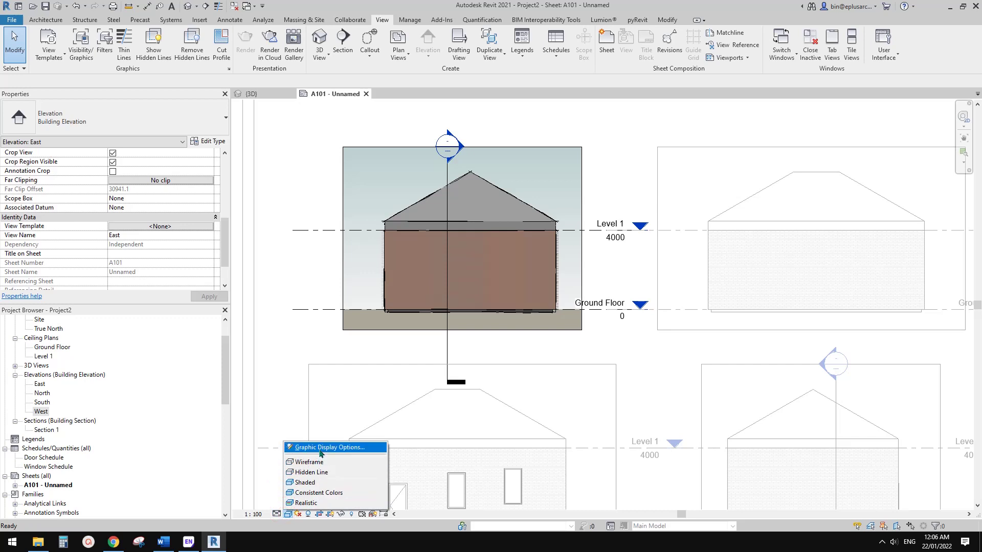
{"action": "left_click", "coordinate": [328, 447]}
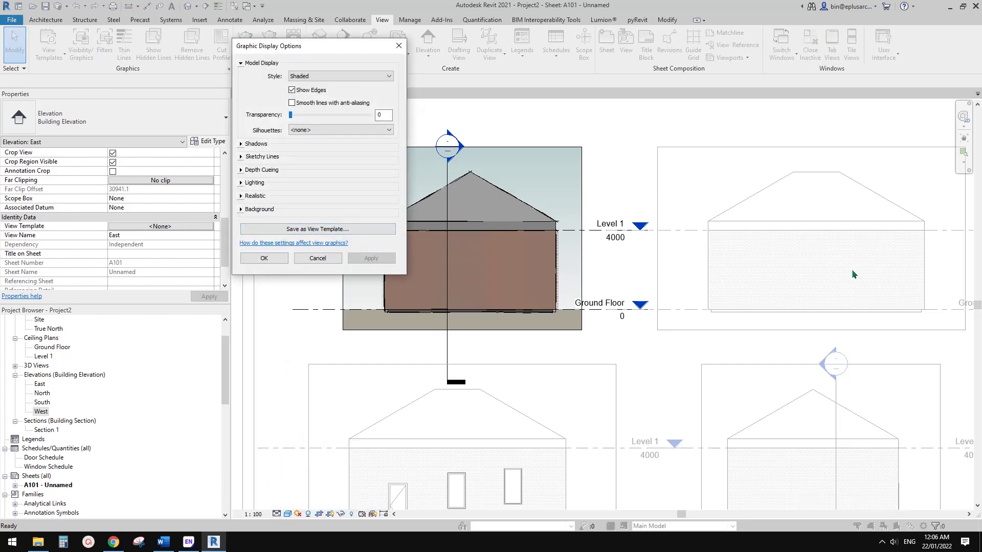
{"action": "left_click", "coordinate": [319, 228]}
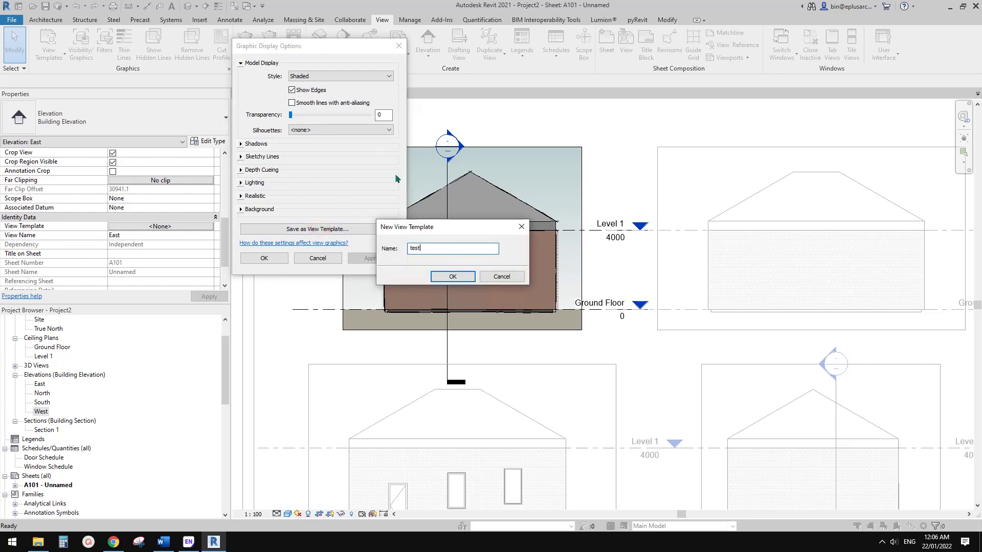
{"action": "left_click", "coordinate": [452, 277]}
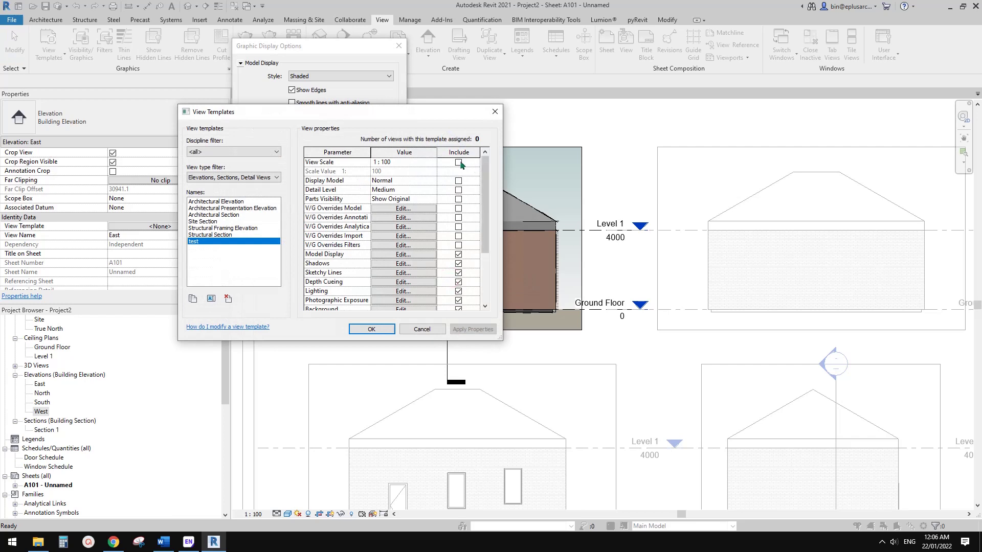
Include the display model, detail level, parts visibility and V/G override parameters in the test template, and accept the display options.
{"action": "left_click_drag", "start_coordinate": [487, 178], "coordinate": [487, 189]}
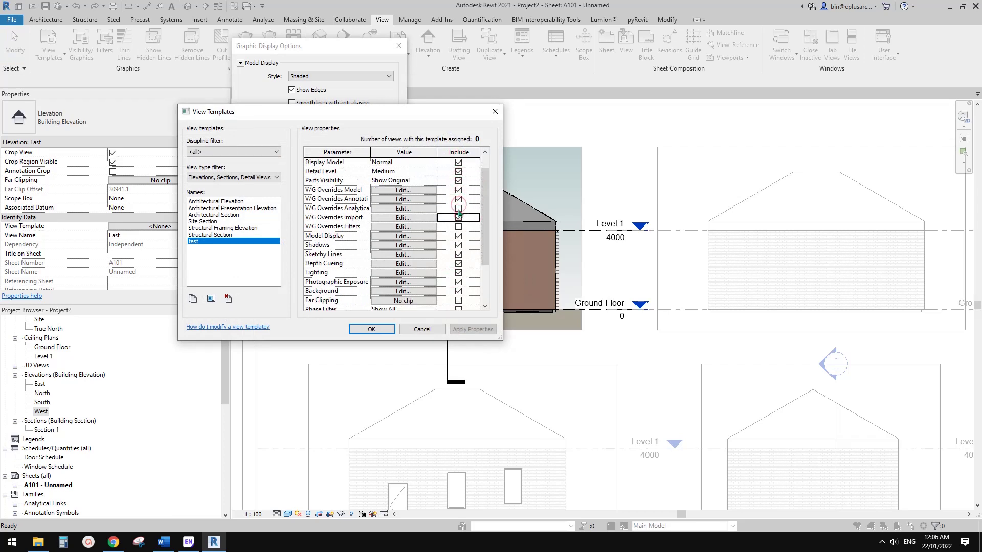
{"action": "mouse_move", "coordinate": [484, 227]}
{"action": "left_mouse_down"}
{"action": "mouse_move", "coordinate": [484, 263]}
{"action": "mouse_move", "coordinate": [445, 250]}
{"action": "left_mouse_up"}
{"action": "left_click", "coordinate": [371, 328]}
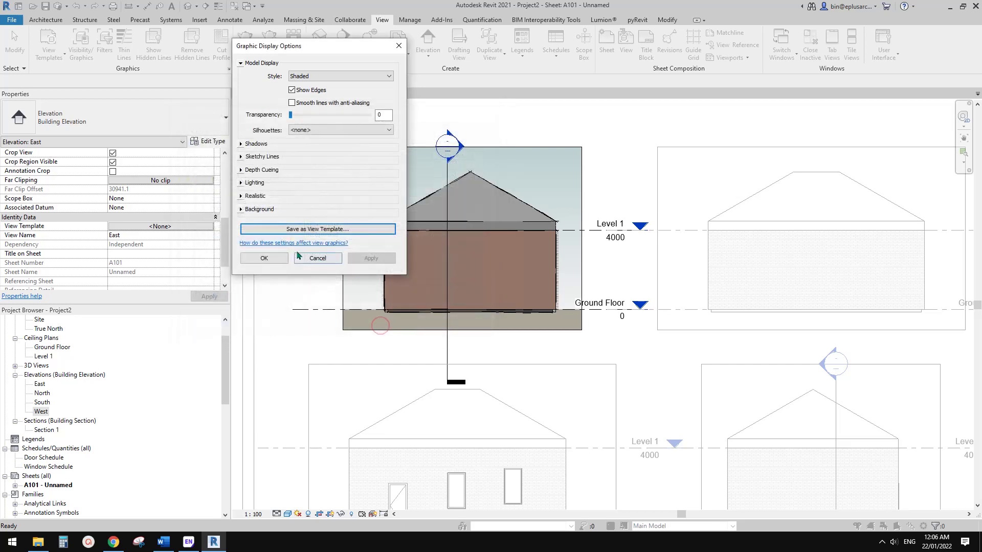
{"action": "left_click", "coordinate": [278, 256]}
Deactivate the East view and assign the test view template to all four elevation viewports on the sheet.
{"action": "scroll", "coordinate": [278, 253], "scroll_direction": "down", "scroll_amount": 3}
{"action": "right_click", "coordinate": [480, 178]}
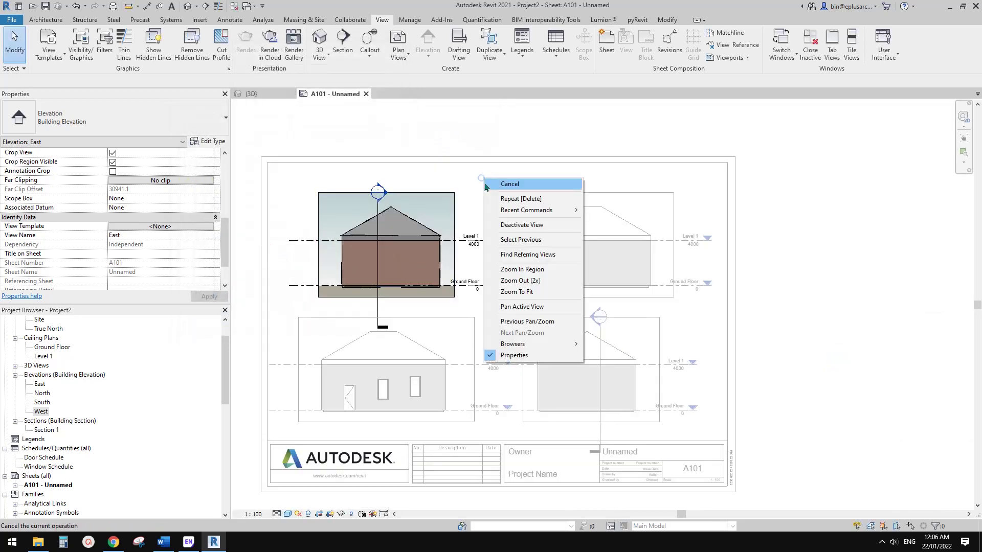
{"action": "left_click", "coordinate": [525, 225]}
{"action": "left_click", "coordinate": [596, 269]}
{"action": "left_click", "coordinate": [424, 376], "text": "ctrl"}
{"action": "left_click", "coordinate": [581, 350], "text": "ctrl"}
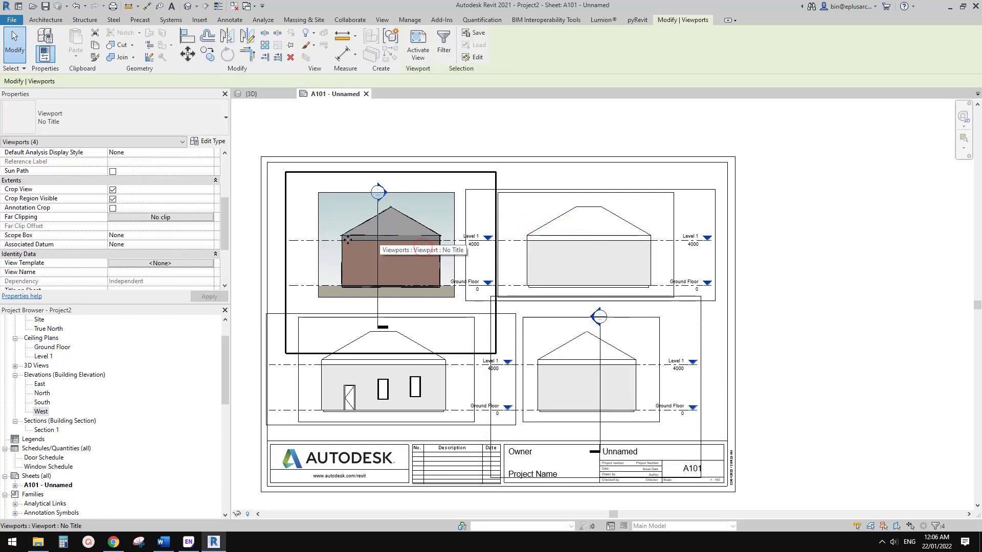
{"action": "left_click", "coordinate": [200, 263]}
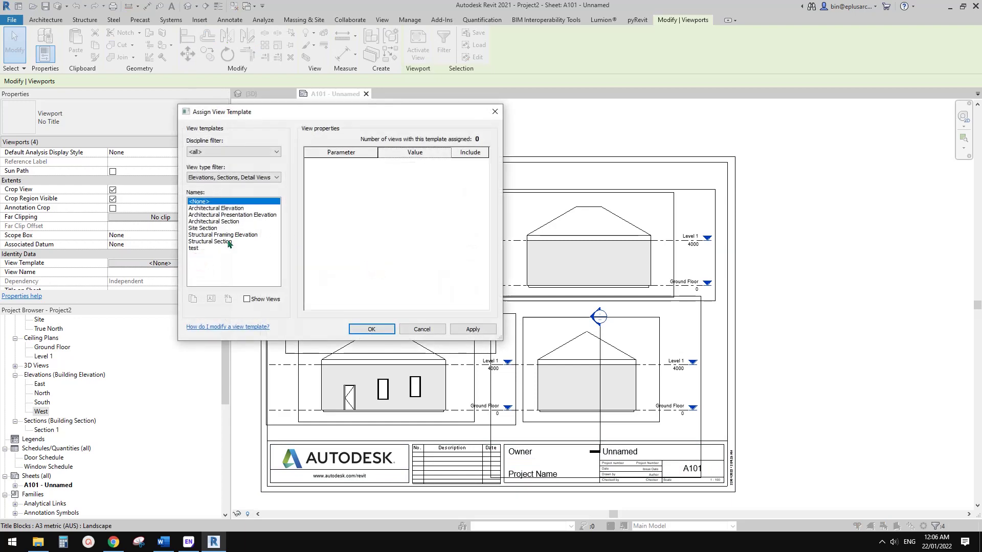
{"action": "left_click", "coordinate": [193, 249]}
{"action": "left_click", "coordinate": [371, 330]}
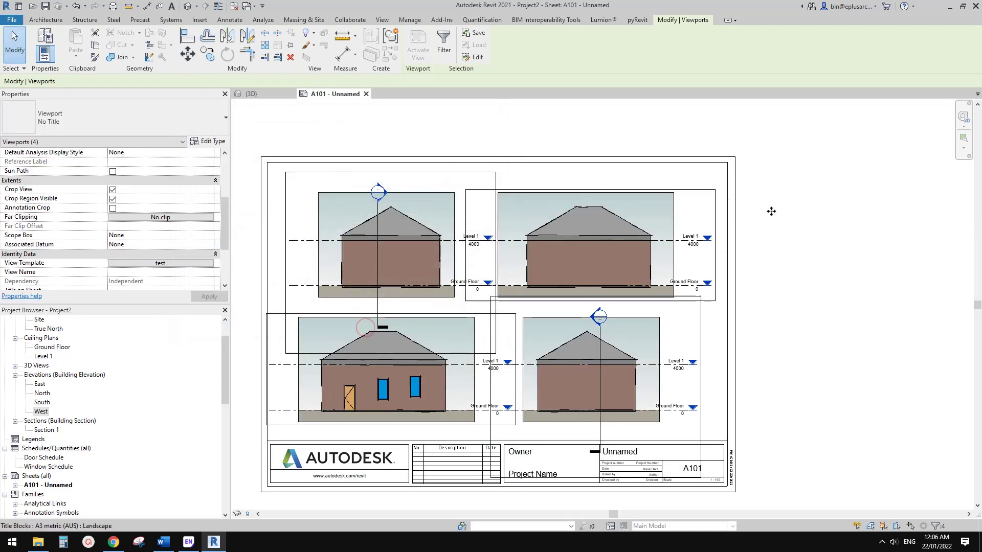
{"action": "left_click", "coordinate": [778, 210]}
Examine the shadows, sketchy lines and backgrounds of the four elevations on the sheet.
{"action": "scroll", "coordinate": [693, 321], "scroll_direction": "up", "scroll_amount": 3}
{"action": "middle_click_drag", "start_coordinate": [693, 321], "coordinate": [718, 347]}
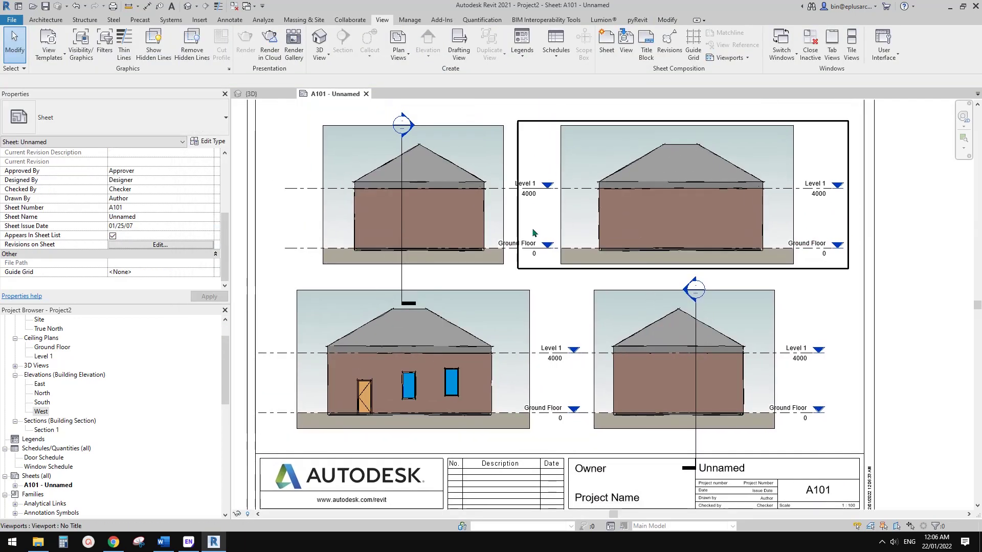
{"action": "mouse_move", "coordinate": [507, 289]}
{"action": "middle_mouse_down"}
{"action": "mouse_move", "coordinate": [486, 311]}
{"action": "mouse_move", "coordinate": [473, 308]}
{"action": "middle_mouse_up"}
{"action": "scroll", "coordinate": [566, 226], "scroll_direction": "up", "scroll_amount": 2}
{"action": "middle_click_drag", "start_coordinate": [567, 226], "coordinate": [511, 198]}
{"action": "scroll", "coordinate": [588, 238], "scroll_direction": "down", "scroll_amount": 1}
{"action": "middle_click_drag", "start_coordinate": [589, 238], "coordinate": [642, 222]}
{"action": "middle_click_drag", "start_coordinate": [442, 297], "coordinate": [542, 246]}
{"action": "scroll", "coordinate": [500, 306], "scroll_direction": "up", "scroll_amount": 2}
{"action": "middle_click_drag", "start_coordinate": [499, 306], "coordinate": [375, 397]}
{"action": "middle_click_drag", "start_coordinate": [774, 186], "coordinate": [832, 149]}
{"action": "scroll", "coordinate": [833, 149], "scroll_direction": "down", "scroll_amount": 1}
{"action": "scroll", "coordinate": [495, 281], "scroll_direction": "up", "scroll_amount": 3}
Activate the South elevation and add an Arial 2.0mm text note reading adfaf with a leader pointing to the roof.
{"action": "double_click", "coordinate": [467, 309]}
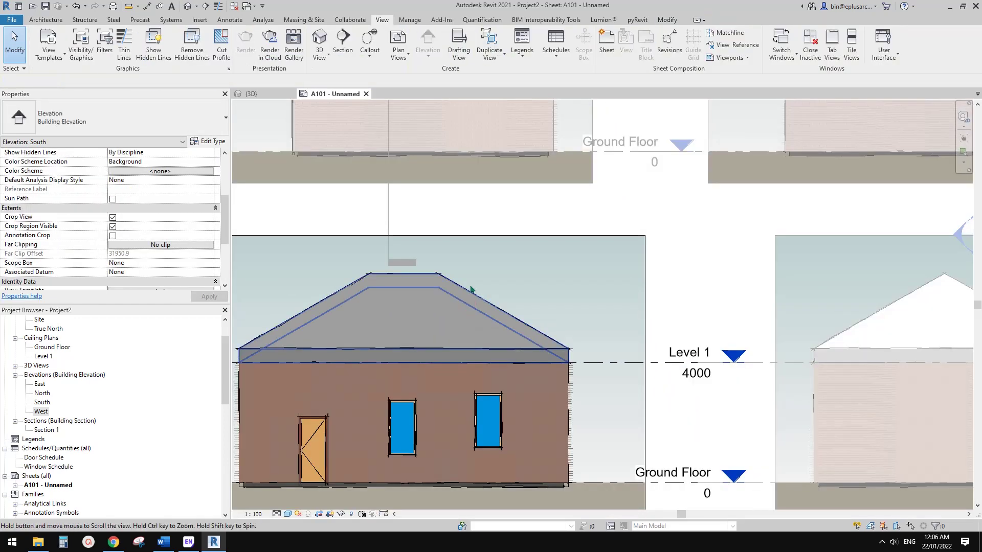
{"action": "middle_click_drag", "start_coordinate": [469, 292], "coordinate": [460, 247]}
{"action": "key", "text": "t"}
{"action": "key", "text": "x"}
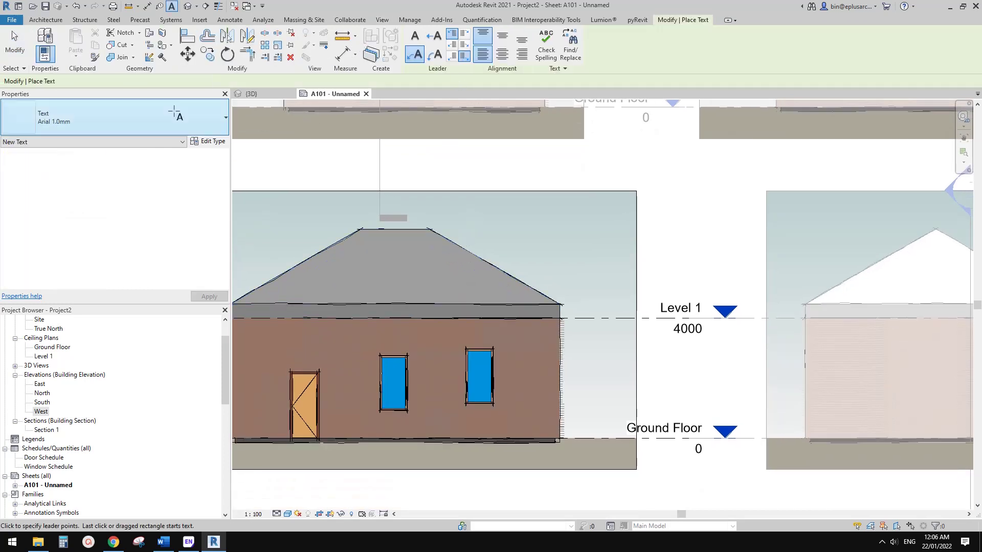
{"action": "left_click", "coordinate": [126, 114]}
{"action": "left_click", "coordinate": [54, 204]}
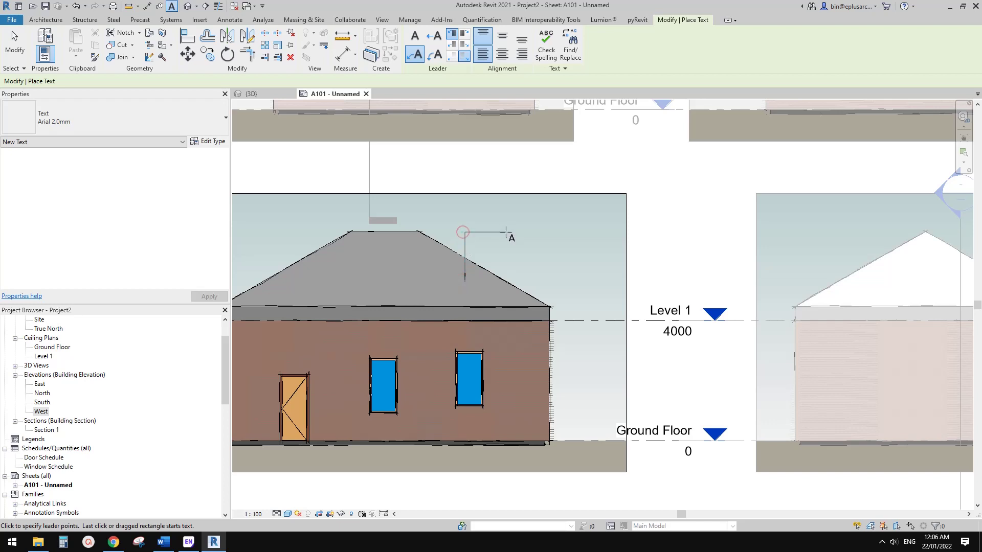
{"action": "type", "text": "adfaf"}
Add a second text note reading adfadfasf outside the South wall, with its leader pointing to the brickwork.
{"action": "left_click", "coordinate": [528, 362]}
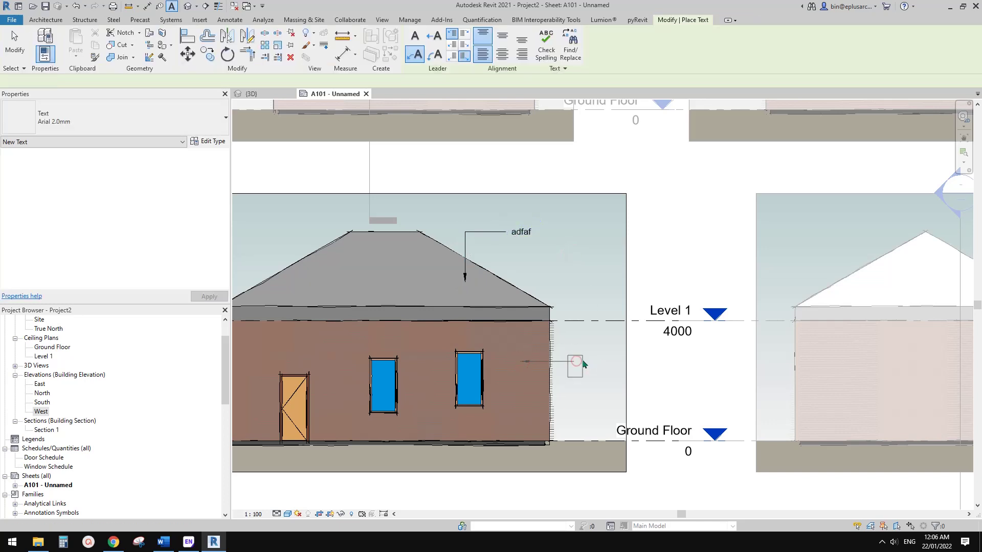
{"action": "left_click", "coordinate": [583, 364]}
{"action": "type", "text": "adfadfasf"}
{"action": "left_click", "coordinate": [566, 274]}
Place material tags without leaders on the South elevation's roof, brick wall, middle window and door.
{"action": "middle_click_drag", "start_coordinate": [388, 353], "coordinate": [500, 343]}
{"action": "left_click", "coordinate": [236, 21]}
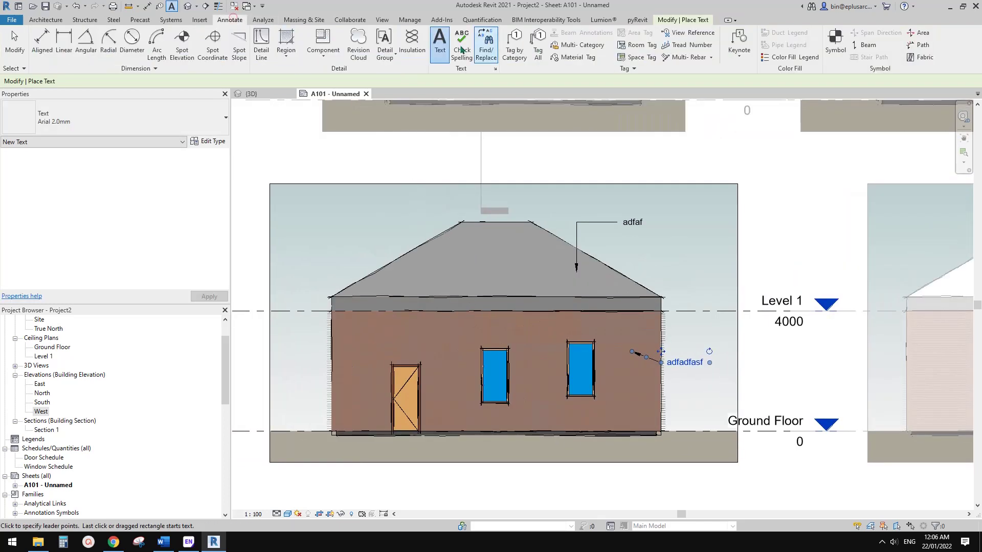
{"action": "left_click", "coordinate": [578, 59]}
{"action": "left_click", "coordinate": [422, 275]}
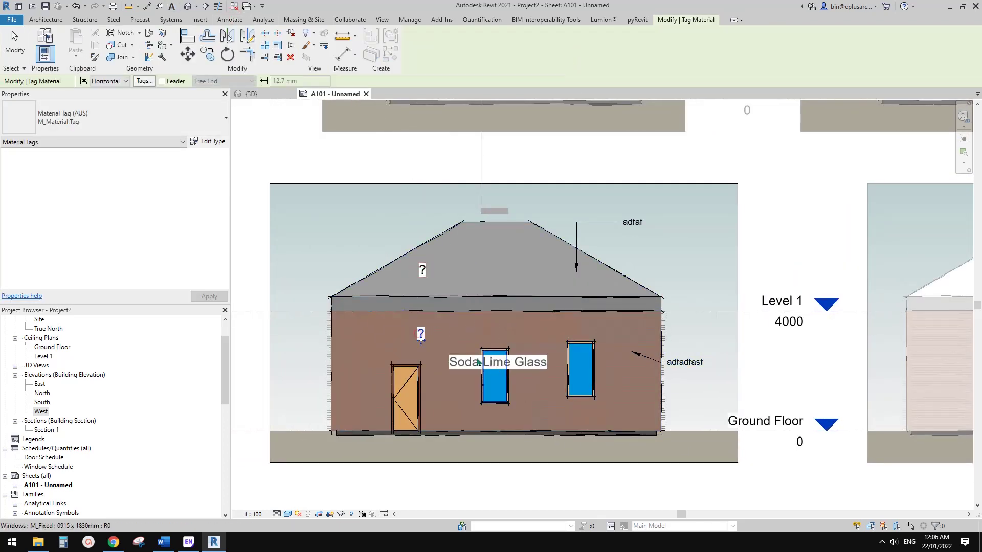
{"action": "left_click", "coordinate": [494, 370]}
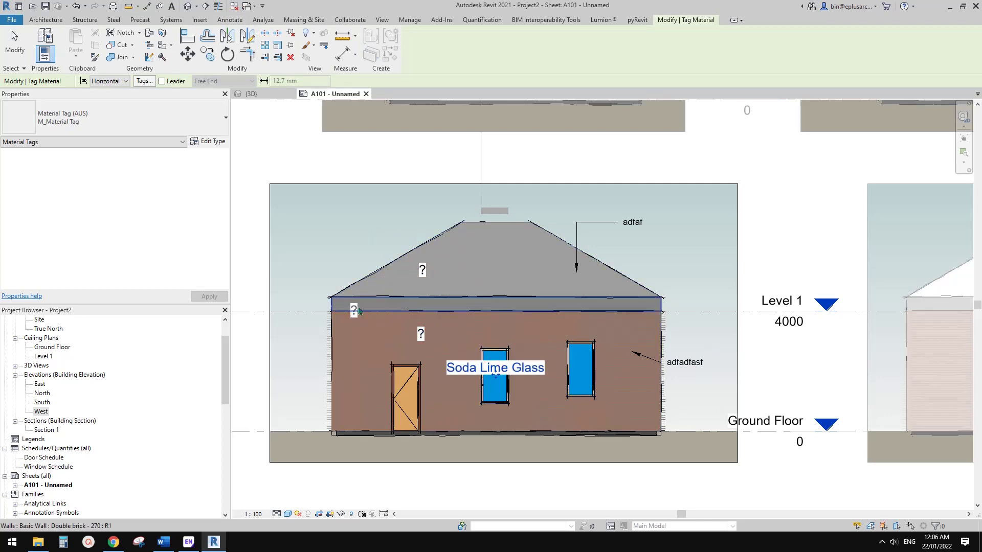
{"action": "left_click", "coordinate": [410, 394]}
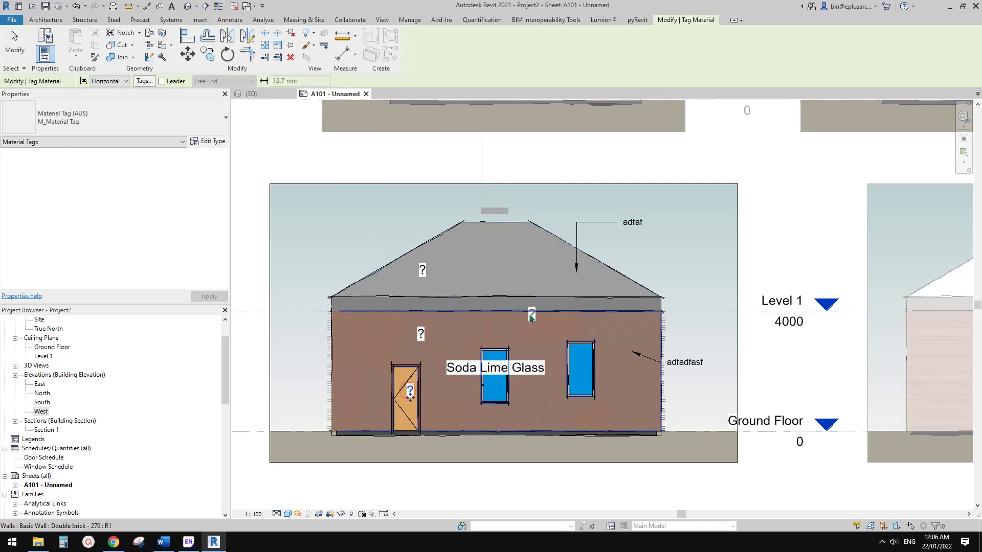
Draw a rectangular Solid Black filled region on the South elevation's roof and deactivate the view.
{"action": "left_click", "coordinate": [229, 21]}
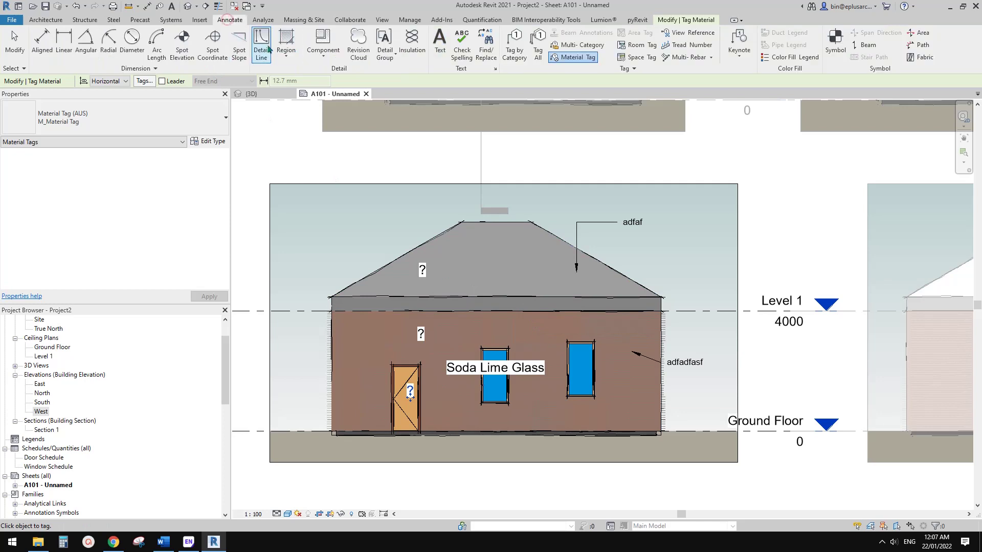
{"action": "left_click", "coordinate": [284, 38]}
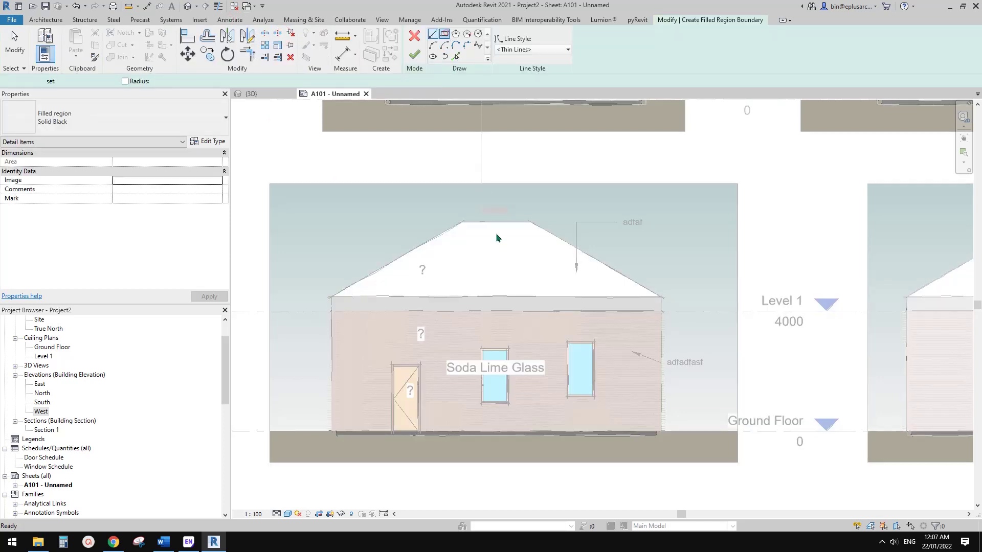
{"action": "left_click", "coordinate": [443, 34]}
{"action": "left_click", "coordinate": [474, 243]}
{"action": "left_click", "coordinate": [515, 280]}
{"action": "left_click", "coordinate": [414, 54]}
{"action": "key", "text": "Escape"}
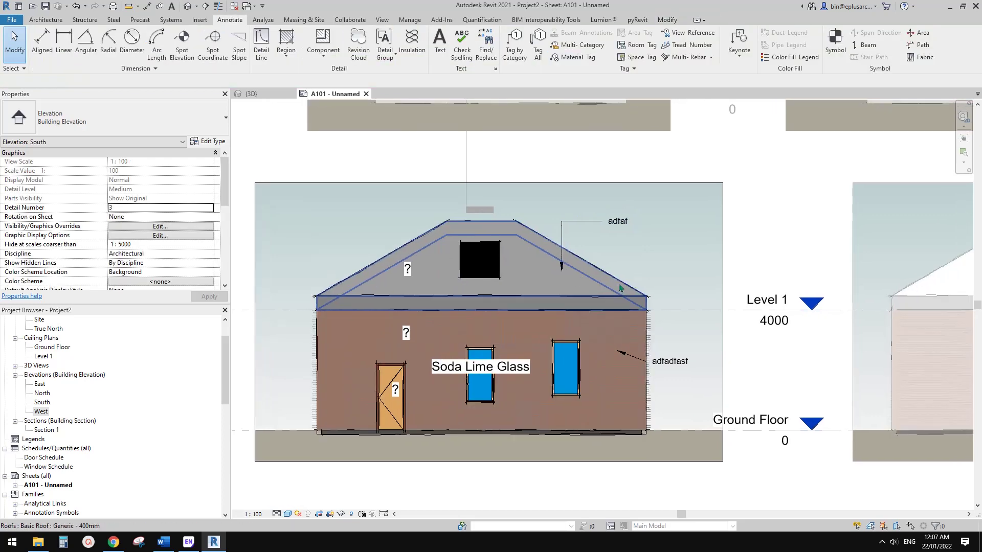
{"action": "scroll", "coordinate": [620, 288], "scroll_direction": "down", "scroll_amount": 4}
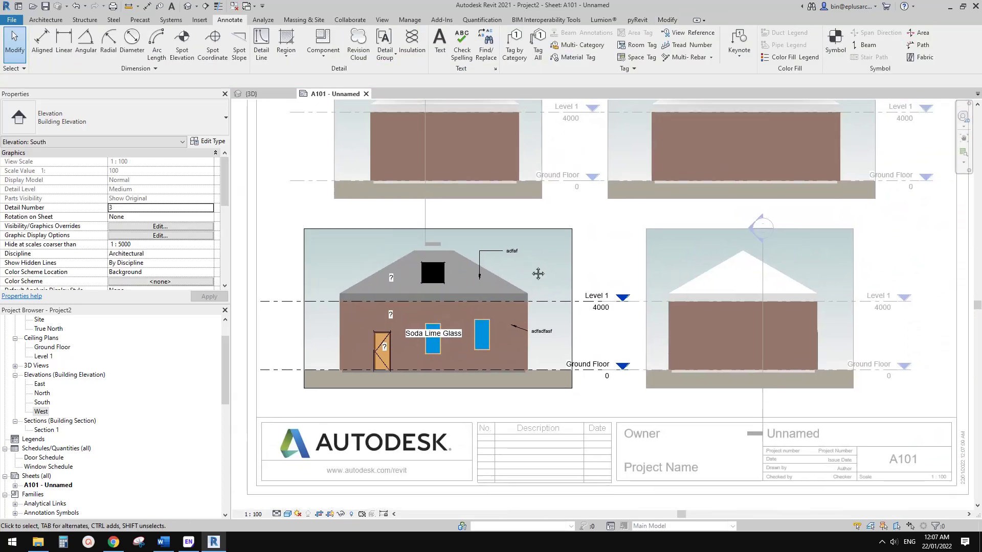
{"action": "right_click", "coordinate": [605, 224]}
{"action": "left_click", "coordinate": [642, 266]}
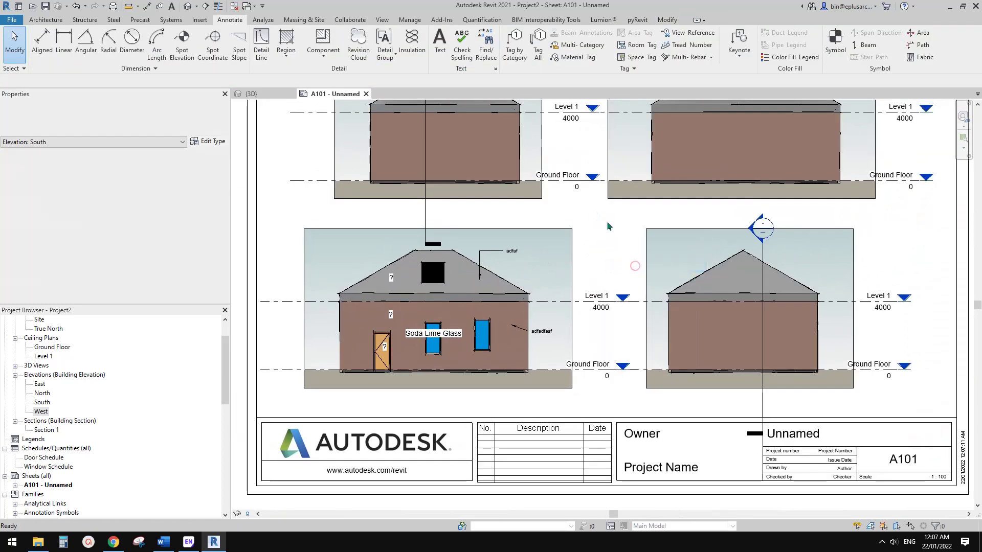
Examine the annotated South elevation alongside the other elevations on the sheet.
{"action": "scroll", "coordinate": [589, 235], "scroll_direction": "down", "scroll_amount": 1}
{"action": "middle_click_drag", "start_coordinate": [589, 239], "coordinate": [529, 261]}
{"action": "scroll", "coordinate": [590, 243], "scroll_direction": "down", "scroll_amount": 1}
{"action": "scroll", "coordinate": [558, 259], "scroll_direction": "up", "scroll_amount": 1}
{"action": "middle_click_drag", "start_coordinate": [412, 283], "coordinate": [425, 283]}
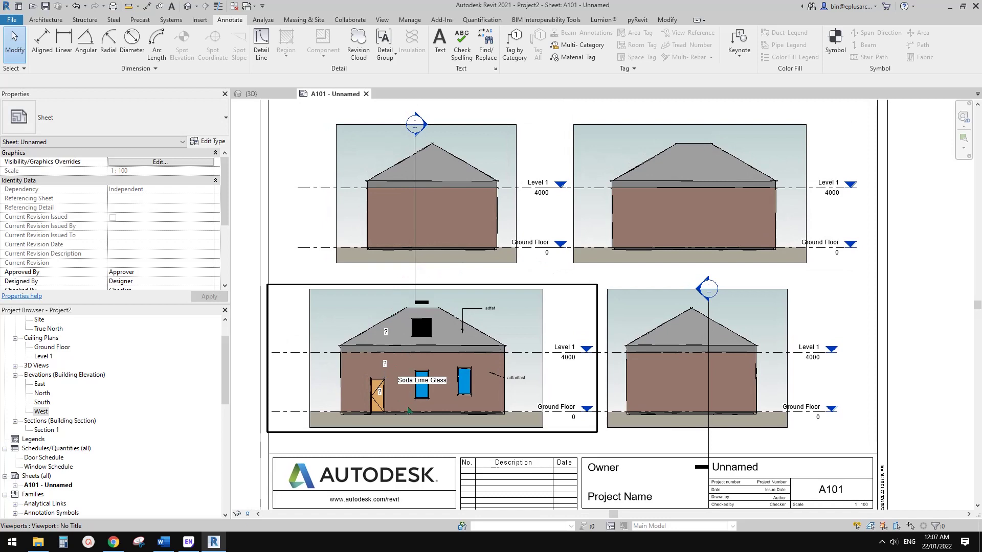
{"action": "middle_click_drag", "start_coordinate": [493, 351], "coordinate": [500, 344]}
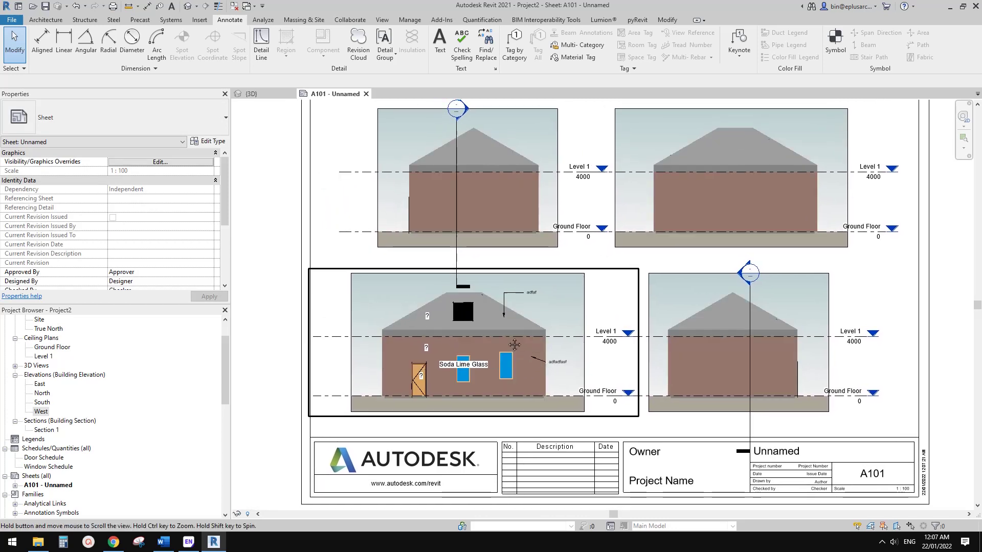
{"action": "scroll", "coordinate": [498, 339], "scroll_direction": "down", "scroll_amount": 1}
{"action": "scroll", "coordinate": [499, 340], "scroll_direction": "up", "scroll_amount": 2}
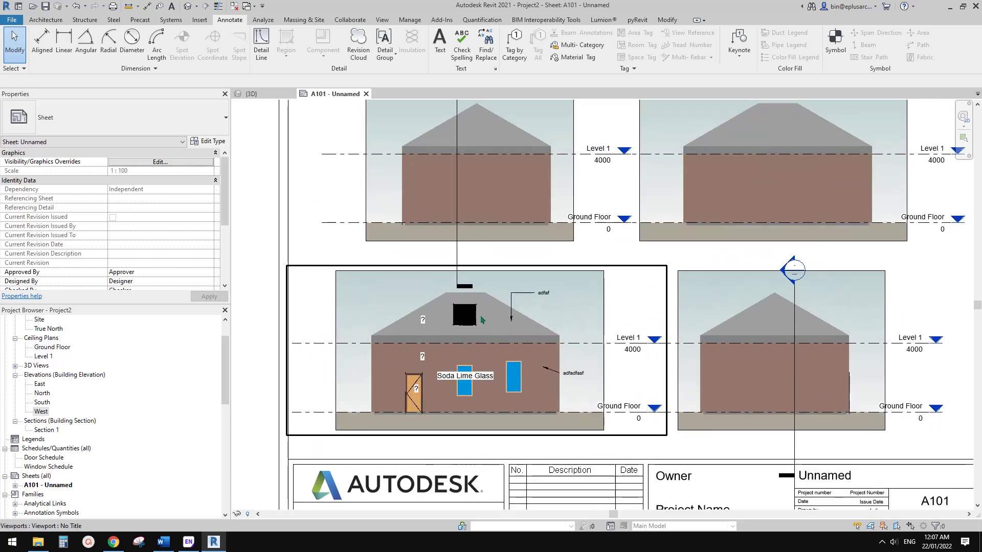
{"action": "scroll", "coordinate": [456, 326], "scroll_direction": "down", "scroll_amount": 1}
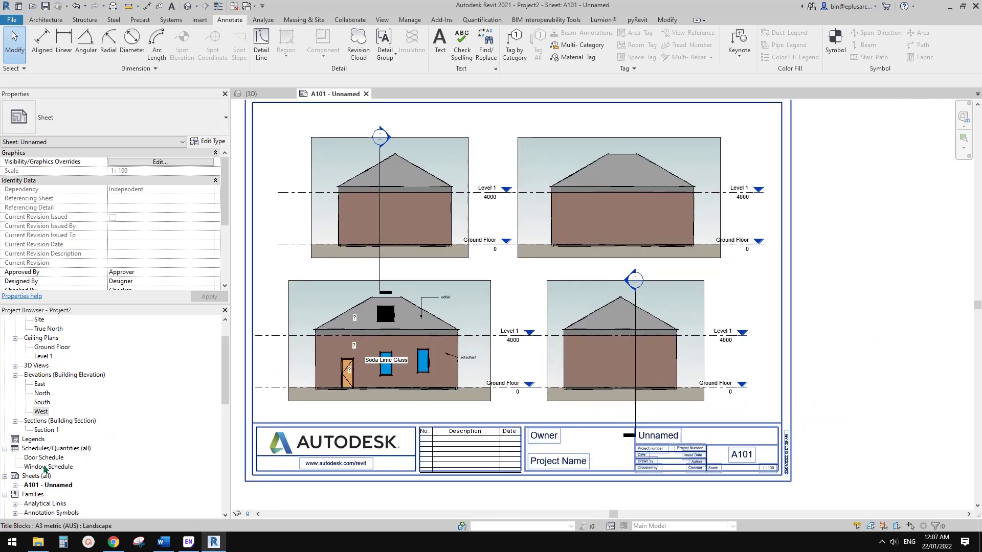
Place the Section 1 view on sheet A101 beside the elevations and inspect its wall and roof cuts.
{"action": "left_click_drag", "start_coordinate": [46, 432], "coordinate": [757, 308]}
{"action": "left_click", "coordinate": [740, 297]}
{"action": "scroll", "coordinate": [746, 301], "scroll_direction": "up", "scroll_amount": 3}
{"action": "scroll", "coordinate": [736, 266], "scroll_direction": "down", "scroll_amount": 1}
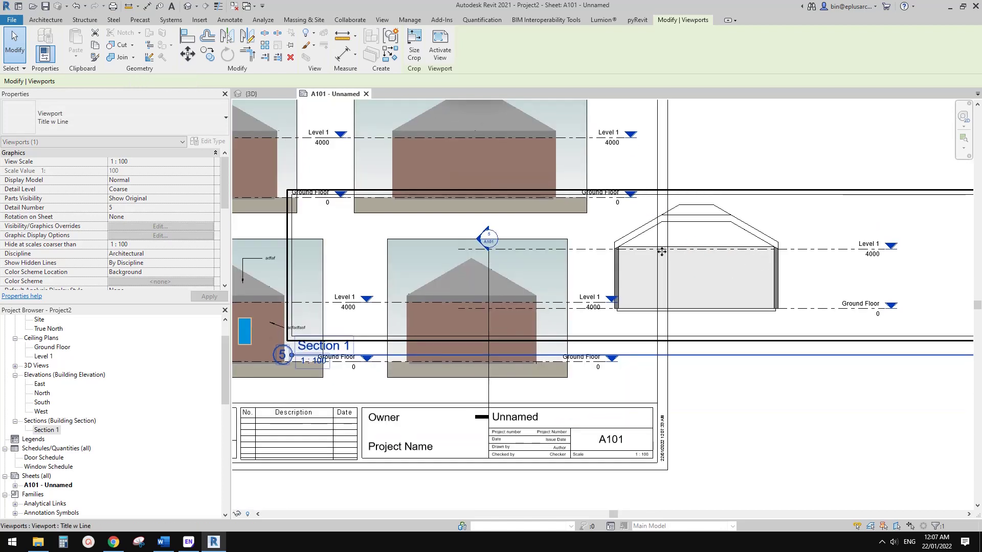
{"action": "scroll", "coordinate": [661, 249], "scroll_direction": "up", "scroll_amount": 1}
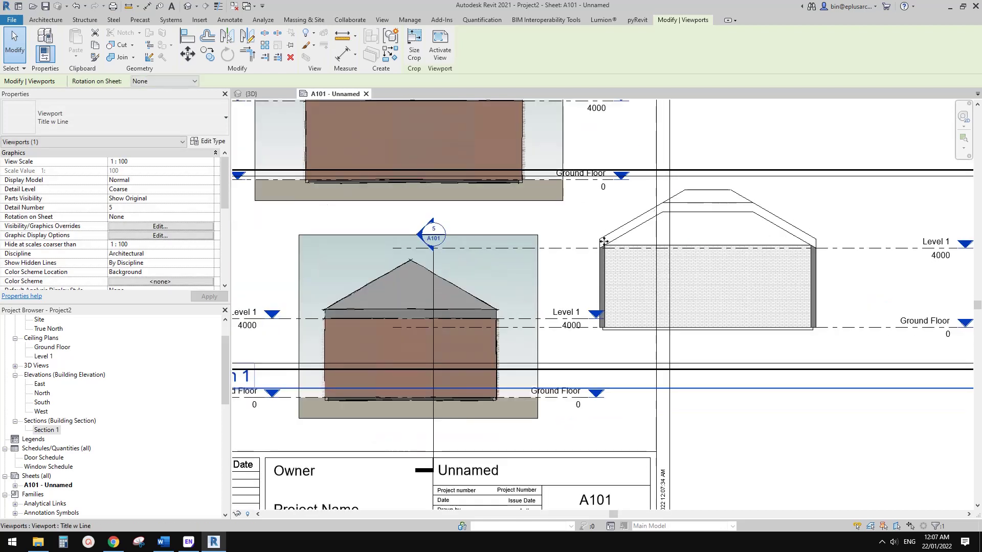
{"action": "scroll", "coordinate": [603, 241], "scroll_direction": "up", "scroll_amount": 1}
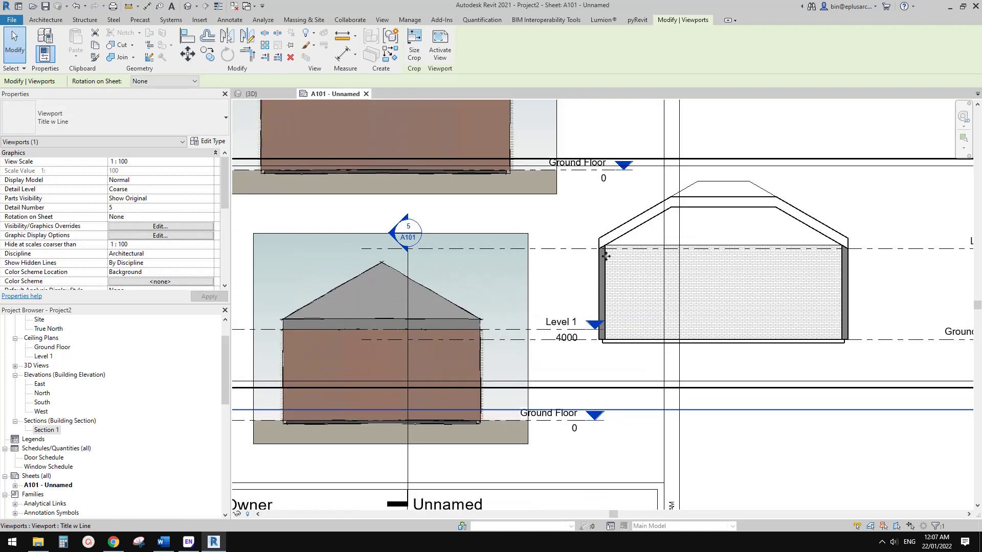
{"action": "scroll", "coordinate": [605, 260], "scroll_direction": "up", "scroll_amount": 1}
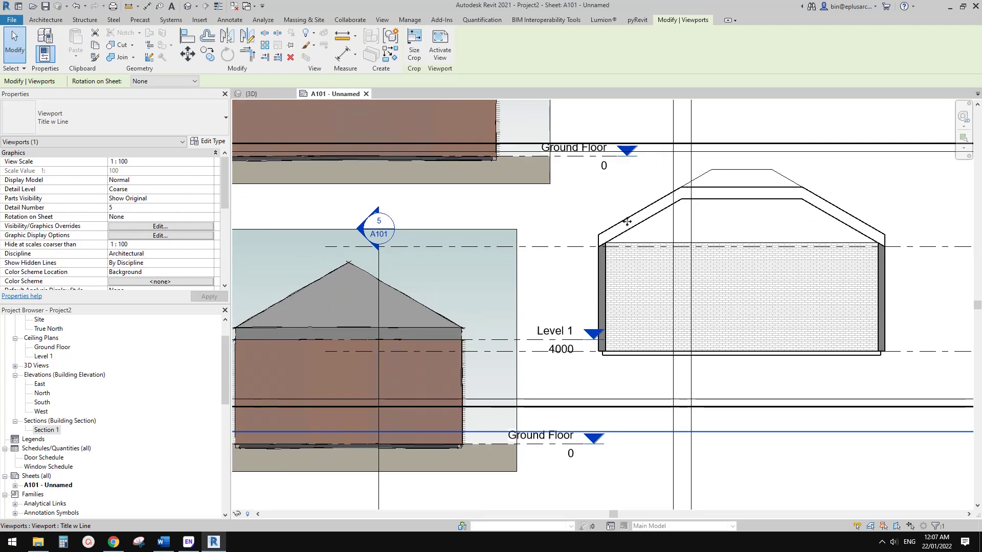
Move the Section 1 viewport sideways into the empty area beyond the sheet's title block border.
{"action": "scroll", "coordinate": [679, 224], "scroll_direction": "down", "scroll_amount": 3}
{"action": "middle_click_drag", "start_coordinate": [627, 266], "coordinate": [767, 248]}
{"action": "scroll", "coordinate": [635, 256], "scroll_direction": "down", "scroll_amount": 3}
{"action": "middle_click_drag", "start_coordinate": [634, 257], "coordinate": [547, 258]}
{"action": "scroll", "coordinate": [546, 258], "scroll_direction": "down", "scroll_amount": 1}
{"action": "left_click_drag", "start_coordinate": [694, 254], "coordinate": [843, 271]}
{"action": "scroll", "coordinate": [813, 283], "scroll_direction": "down", "scroll_amount": 1}
{"action": "middle_click_drag", "start_coordinate": [813, 282], "coordinate": [663, 282]}
{"action": "left_click_drag", "start_coordinate": [642, 273], "coordinate": [726, 274]}
{"action": "scroll", "coordinate": [685, 282], "scroll_direction": "up", "scroll_amount": 3}
Activate the Section 1 viewport and set its detail level to Medium to show the wall layers.
{"action": "double_click", "coordinate": [713, 270]}
{"action": "middle_click_drag", "start_coordinate": [714, 270], "coordinate": [596, 259]}
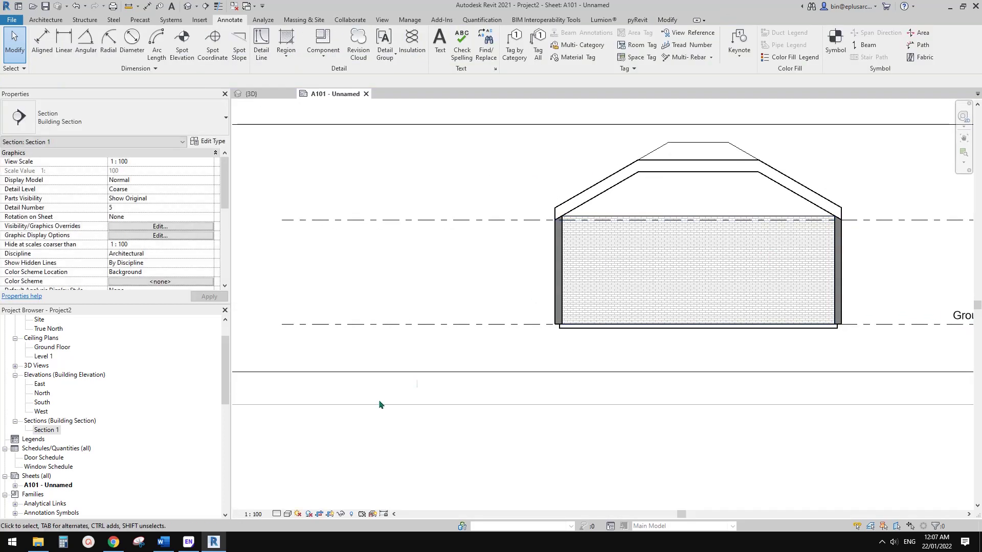
{"action": "left_click", "coordinate": [277, 514]}
{"action": "left_click", "coordinate": [294, 492]}
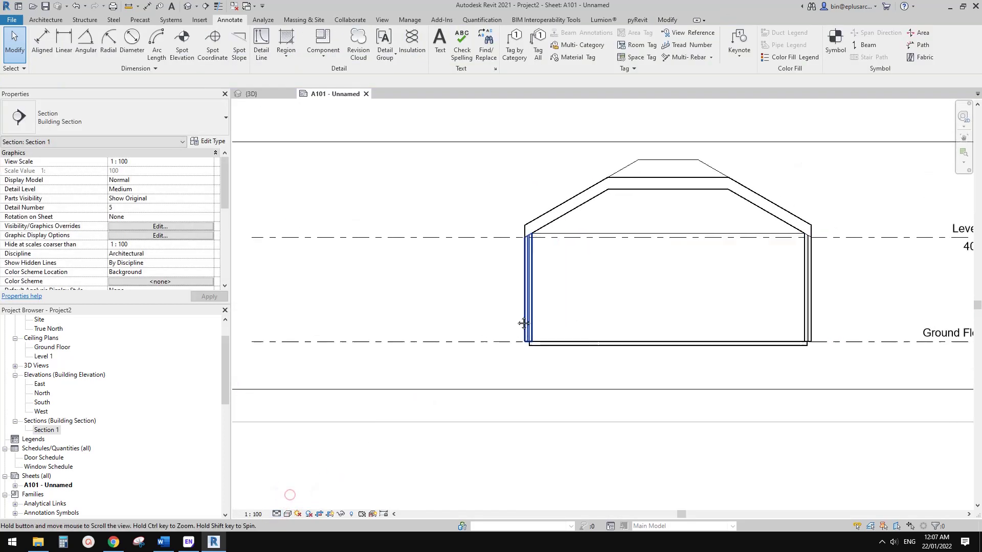
Change both cut side walls in Section 1 to the wall type Brick veneer - 250 timber.
{"action": "scroll", "coordinate": [529, 284], "scroll_direction": "up", "scroll_amount": 5}
{"action": "middle_click_drag", "start_coordinate": [512, 245], "coordinate": [464, 261]}
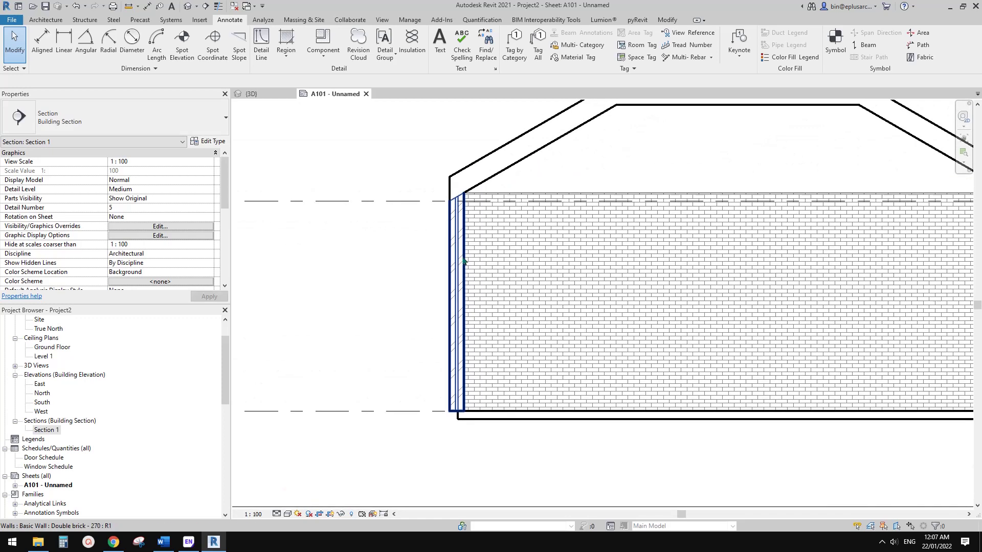
{"action": "left_click", "coordinate": [455, 267]}
{"action": "scroll", "coordinate": [448, 261], "scroll_direction": "down", "scroll_amount": 2}
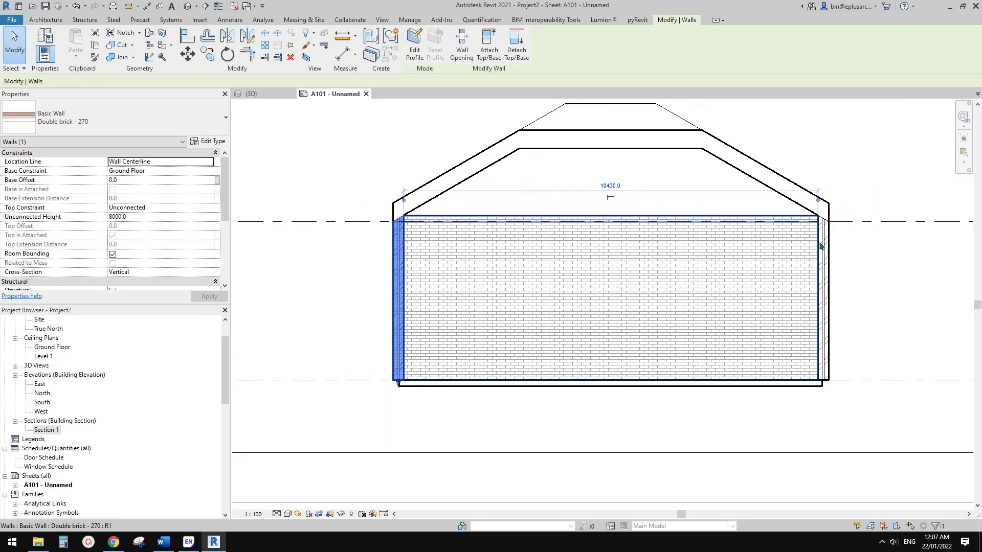
{"action": "left_click", "coordinate": [828, 250], "text": "ctrl"}
{"action": "left_click", "coordinate": [133, 120]}
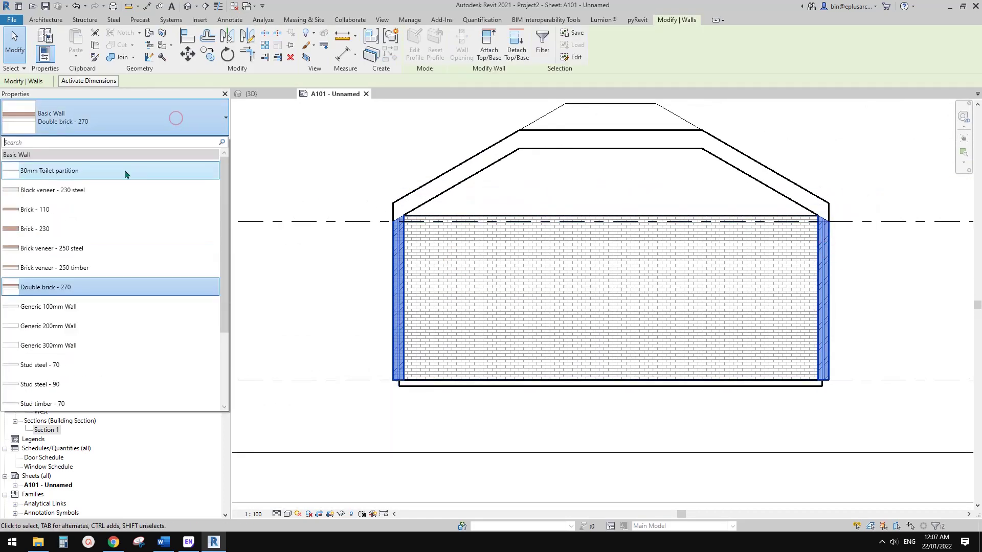
{"action": "left_click", "coordinate": [78, 270]}
{"action": "scroll", "coordinate": [417, 264], "scroll_direction": "up", "scroll_amount": 2}
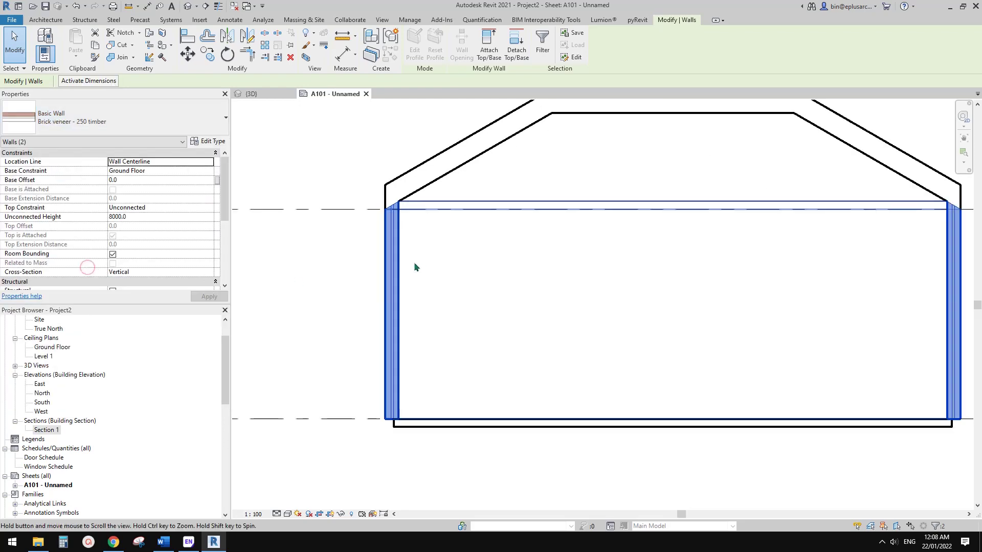
{"action": "key", "text": "Escape"}
Draw insulation batting about 3920 mm long inside the section's left wall, from its base up to Level 1.
{"action": "scroll", "coordinate": [393, 228], "scroll_direction": "up", "scroll_amount": 1}
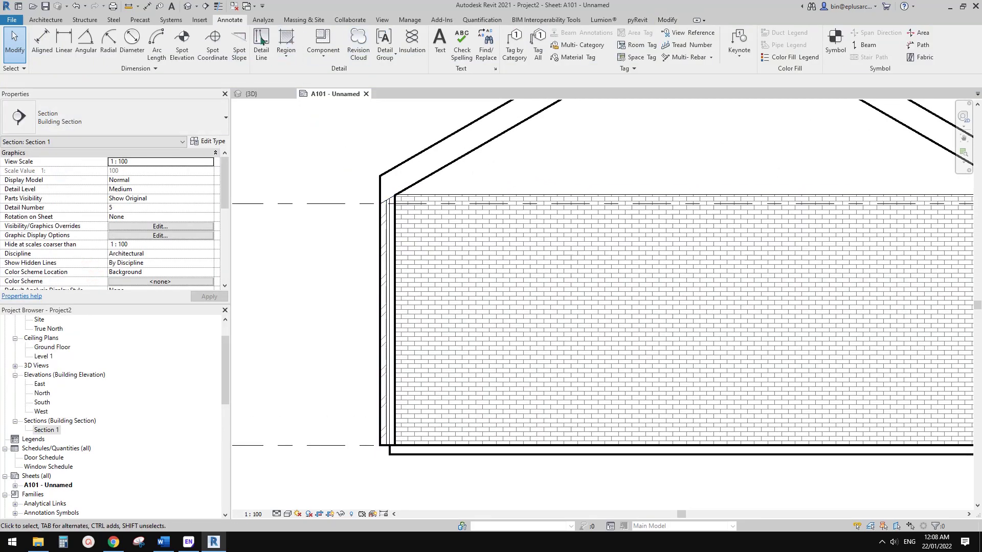
{"action": "scroll", "coordinate": [394, 444], "scroll_direction": "up", "scroll_amount": 2}
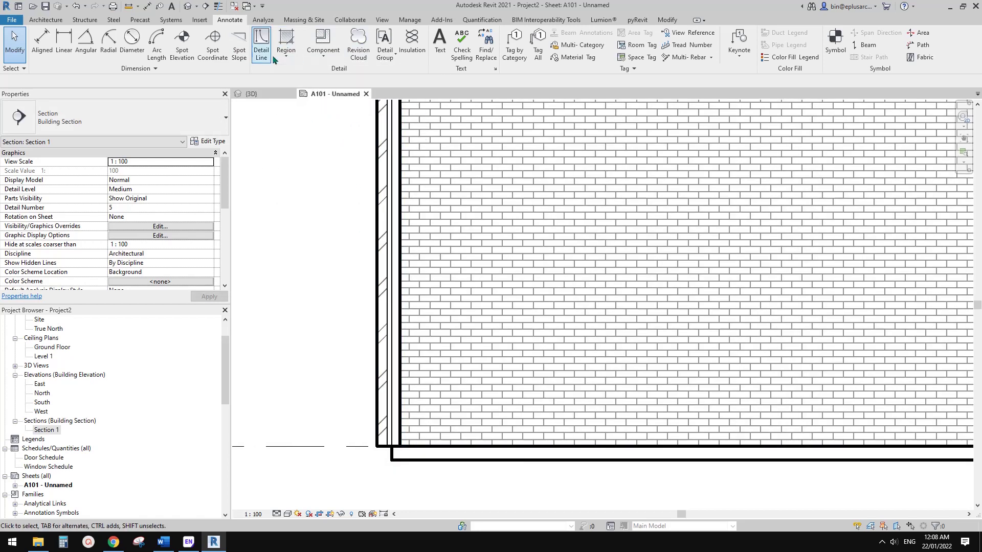
{"action": "scroll", "coordinate": [391, 438], "scroll_direction": "up", "scroll_amount": 2}
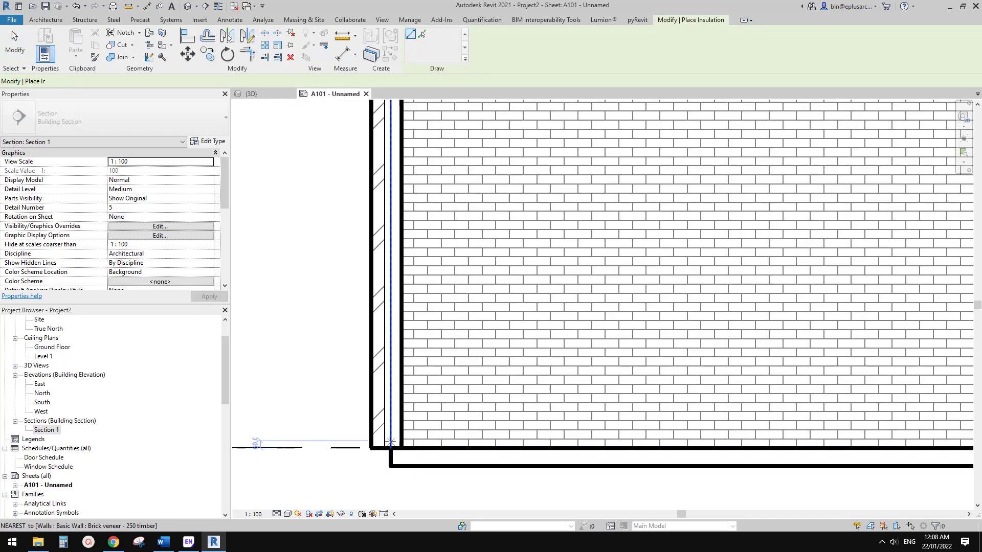
{"action": "left_click", "coordinate": [388, 438]}
{"action": "scroll", "coordinate": [388, 313], "scroll_direction": "down", "scroll_amount": 3}
{"action": "mouse_move", "coordinate": [384, 241]}
{"action": "middle_mouse_down"}
{"action": "mouse_move", "coordinate": [382, 320]}
{"action": "mouse_move", "coordinate": [382, 310]}
{"action": "middle_mouse_up"}
{"action": "left_click", "coordinate": [386, 165]}
{"action": "key", "text": "Escape"}
{"action": "key", "text": "Escape"}
{"action": "left_click", "coordinate": [387, 198]}
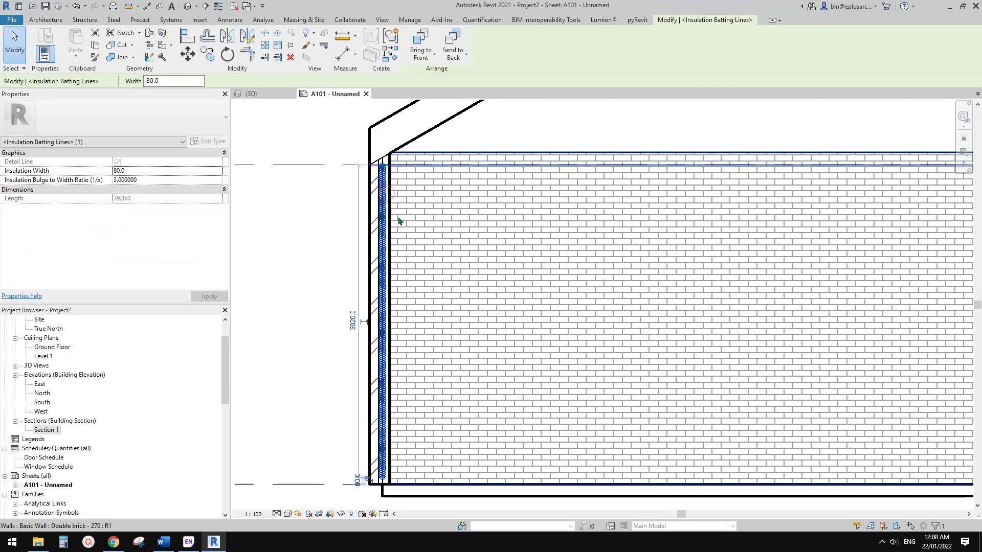
{"action": "mouse_move", "coordinate": [416, 251]}
{"action": "middle_mouse_down"}
{"action": "mouse_move", "coordinate": [416, 300]}
{"action": "mouse_move", "coordinate": [405, 260]}
{"action": "middle_mouse_up"}
{"action": "key", "text": "Escape"}
{"action": "scroll", "coordinate": [414, 252], "scroll_direction": "down", "scroll_amount": 1}
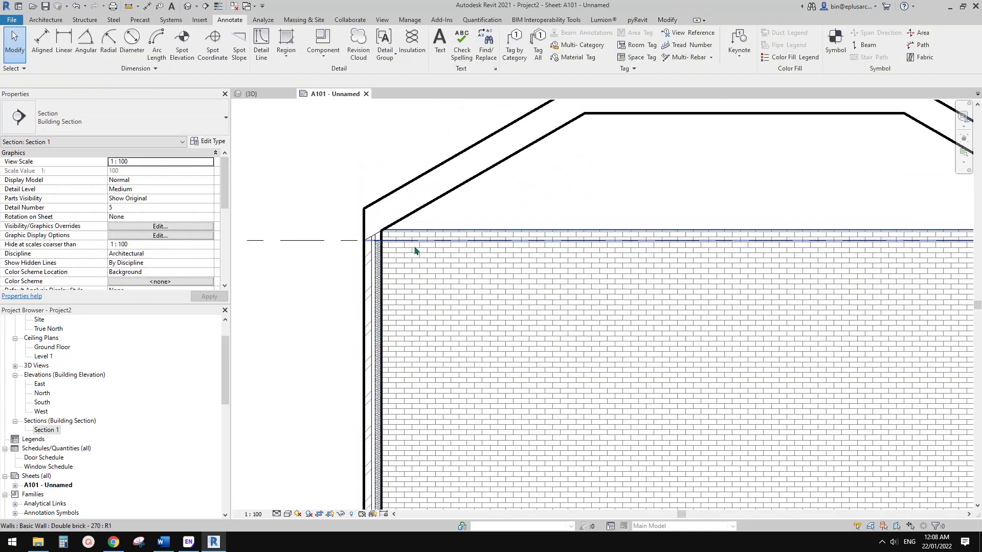
{"action": "scroll", "coordinate": [415, 250], "scroll_direction": "down", "scroll_amount": 3}
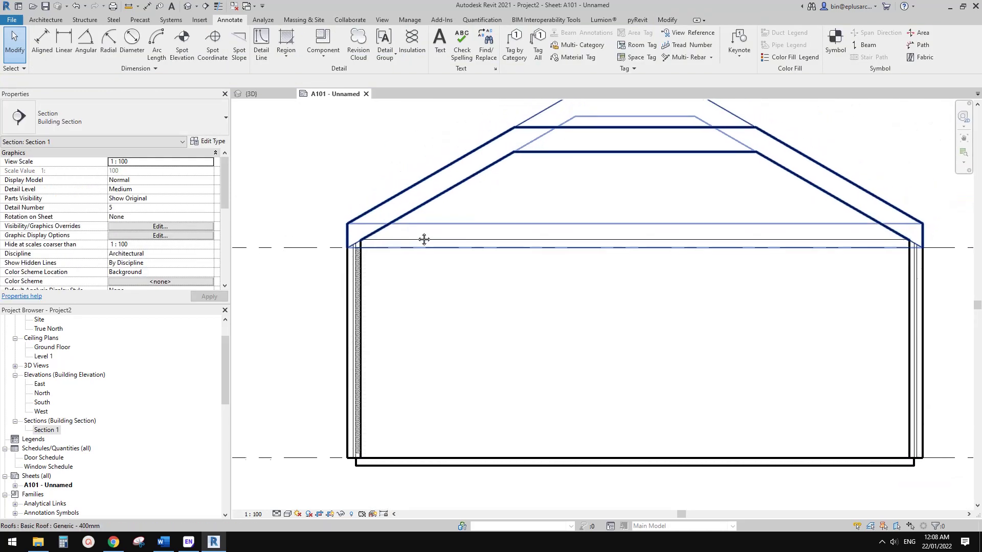
Draw matching 80 mm wide insulation batting inside the left sloping part of the cut roof.
{"action": "scroll", "coordinate": [364, 266], "scroll_direction": "up", "scroll_amount": 2}
{"action": "left_click", "coordinate": [353, 263]}
{"action": "left_click", "coordinate": [356, 234]}
{"action": "middle_click_drag", "start_coordinate": [381, 198], "coordinate": [330, 258]}
{"action": "key", "text": "Escape"}
{"action": "left_click", "coordinate": [295, 320]}
{"action": "key", "text": "c"}
{"action": "key", "text": "s"}
{"action": "middle_click_drag", "start_coordinate": [344, 330], "coordinate": [390, 328]}
{"action": "key", "text": "Escape"}
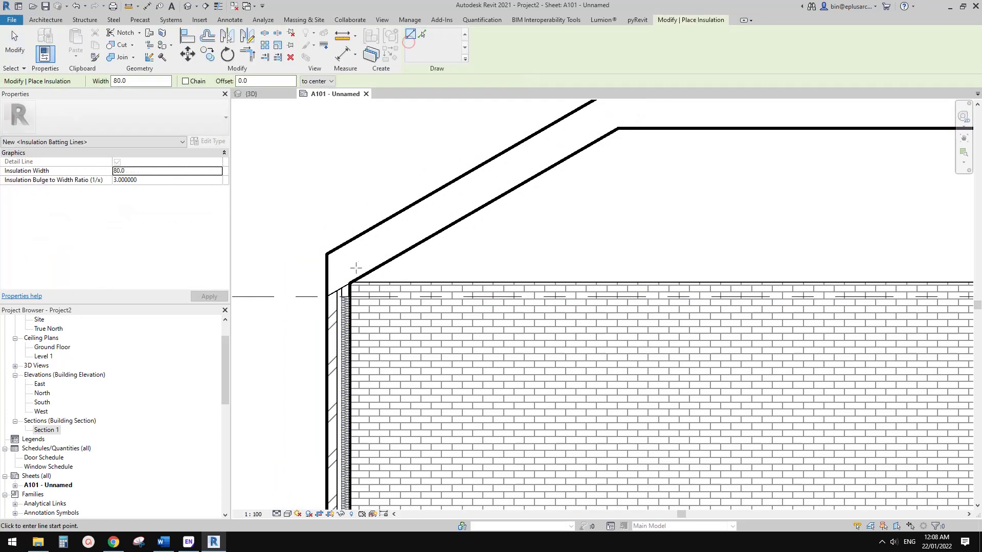
{"action": "left_click", "coordinate": [357, 267]}
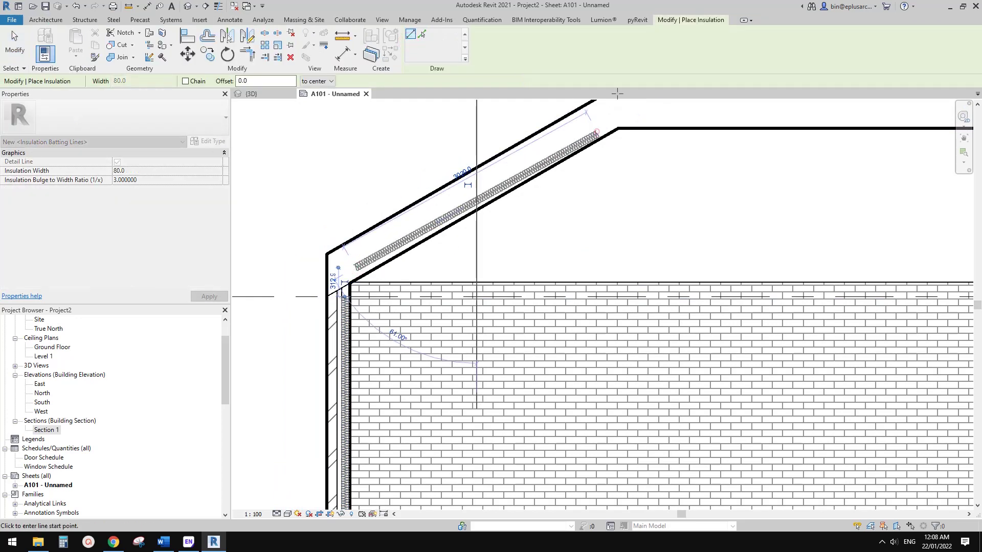
{"action": "left_click", "coordinate": [597, 134]}
Add a horizontal insulation batting line inside the flat top of the cut roof and finish placing insulation.
{"action": "middle_click_drag", "start_coordinate": [646, 124], "coordinate": [466, 232]}
{"action": "left_click", "coordinate": [443, 230]}
{"action": "left_click", "coordinate": [705, 229]}
{"action": "key", "text": "Escape"}
{"action": "key", "text": "Escape"}
Deactivate the Section 1 view to return to the sheet.
{"action": "scroll", "coordinate": [511, 276], "scroll_direction": "down", "scroll_amount": 6}
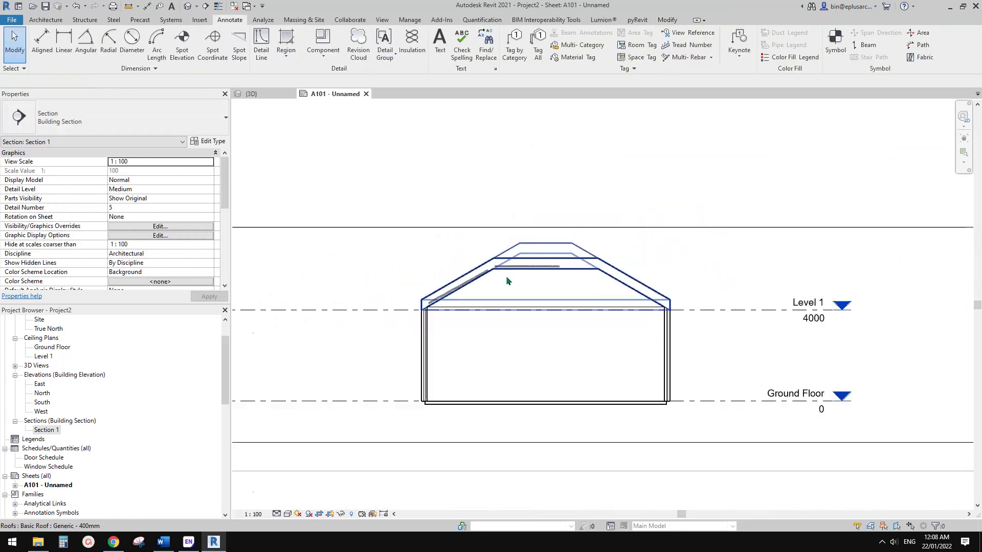
{"action": "middle_click_drag", "start_coordinate": [494, 246], "coordinate": [609, 246]}
{"action": "right_click", "coordinate": [543, 165]}
{"action": "left_click", "coordinate": [603, 221]}
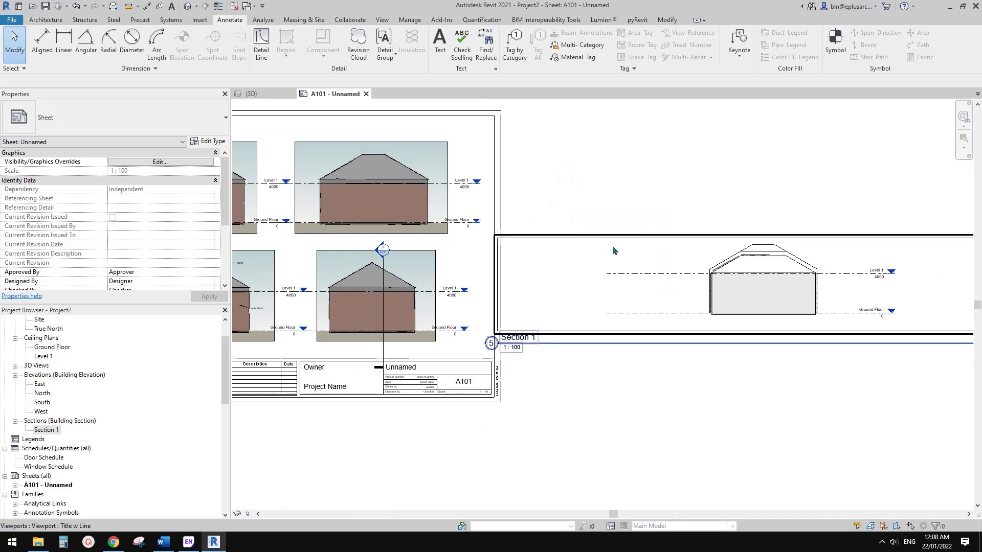
Examine the Section 1 and South viewports together with the other elevations on sheet A101.
{"action": "left_click", "coordinate": [608, 240]}
{"action": "scroll", "coordinate": [608, 240], "scroll_direction": "down", "scroll_amount": 2}
{"action": "middle_click_drag", "start_coordinate": [531, 274], "coordinate": [536, 282]}
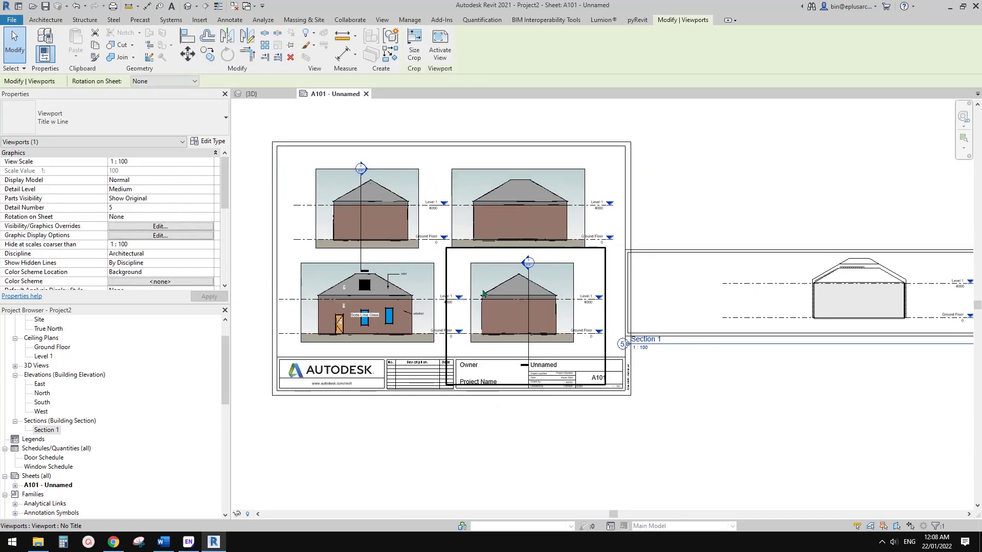
{"action": "scroll", "coordinate": [462, 314], "scroll_direction": "up", "scroll_amount": 1}
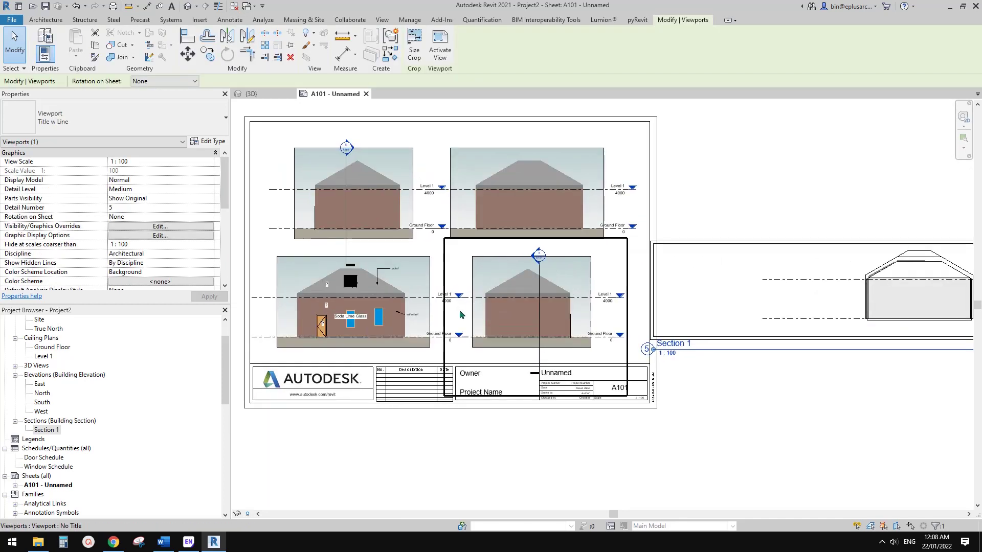
{"action": "left_click", "coordinate": [414, 329]}
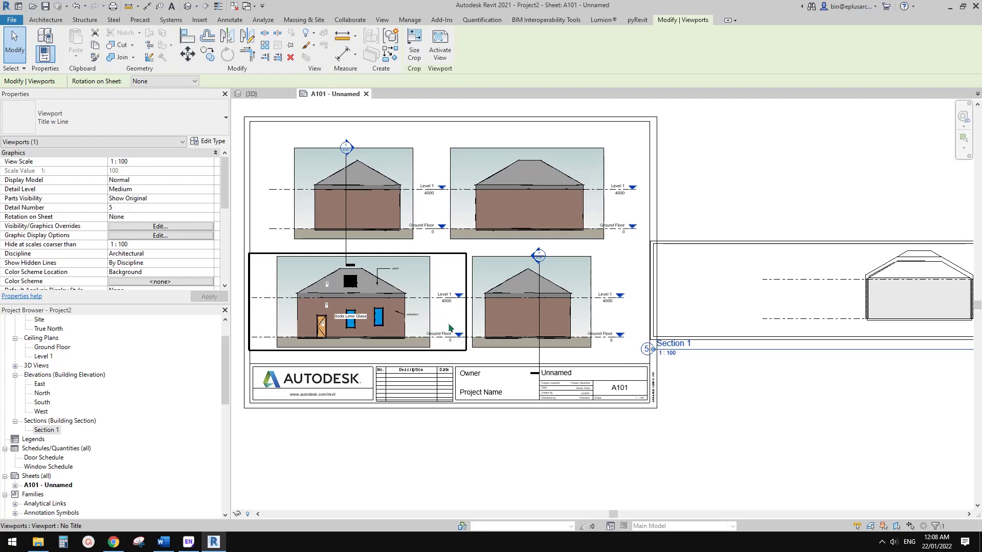
{"action": "scroll", "coordinate": [449, 328], "scroll_direction": "down", "scroll_amount": 1}
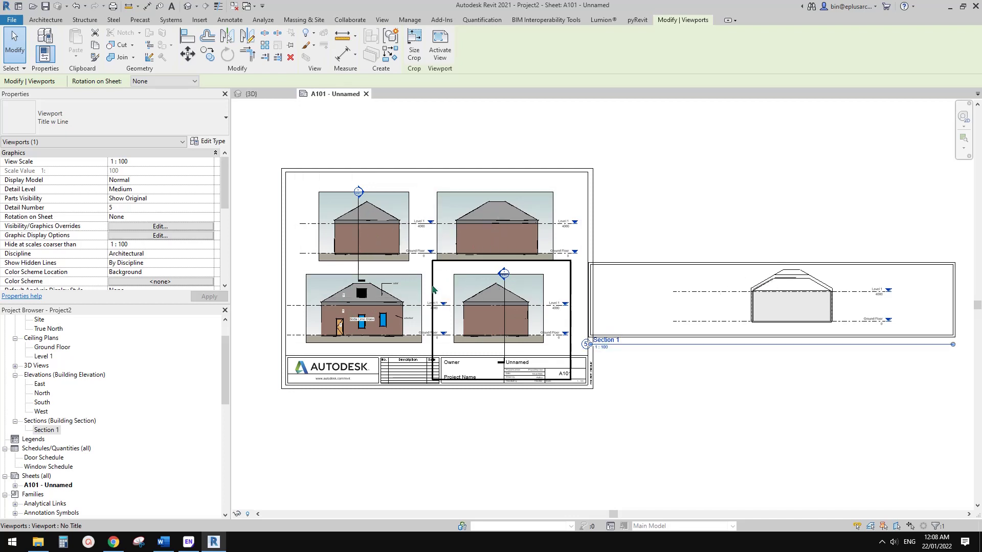
{"action": "scroll", "coordinate": [433, 289], "scroll_direction": "up", "scroll_amount": 2}
{"action": "middle_click_drag", "start_coordinate": [439, 291], "coordinate": [496, 286]}
{"action": "key", "text": "Escape"}
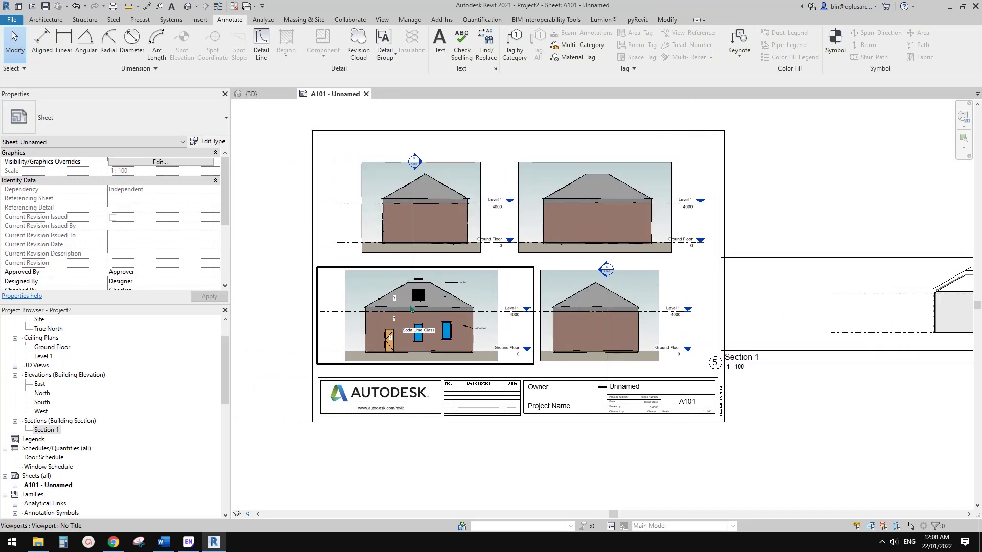
{"action": "middle_click_drag", "start_coordinate": [410, 305], "coordinate": [458, 297]}
{"action": "left_click", "coordinate": [331, 205]}
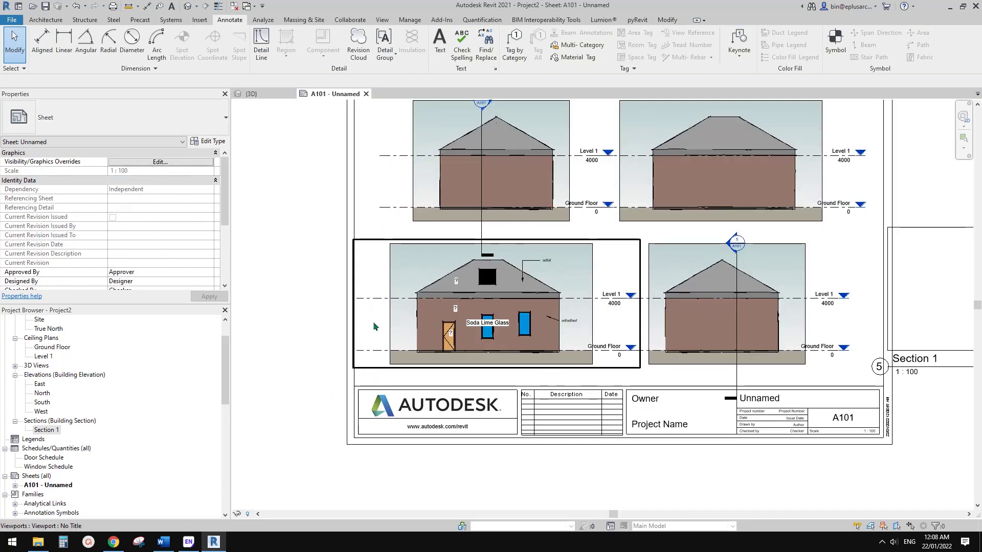
Activate the South elevation and turn the Ground Floor to Level 1 temporary dimension into a permanent one placed left of the house.
{"action": "double_click", "coordinate": [377, 329]}
{"action": "scroll", "coordinate": [371, 352], "scroll_direction": "up", "scroll_amount": 3}
{"action": "left_click", "coordinate": [367, 360]}
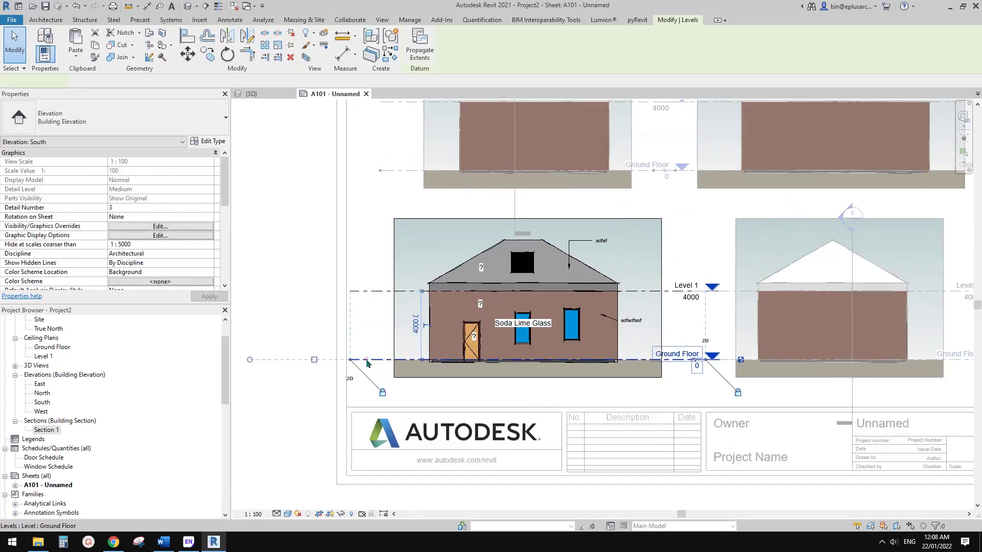
{"action": "middle_click_drag", "start_coordinate": [385, 310], "coordinate": [368, 315]}
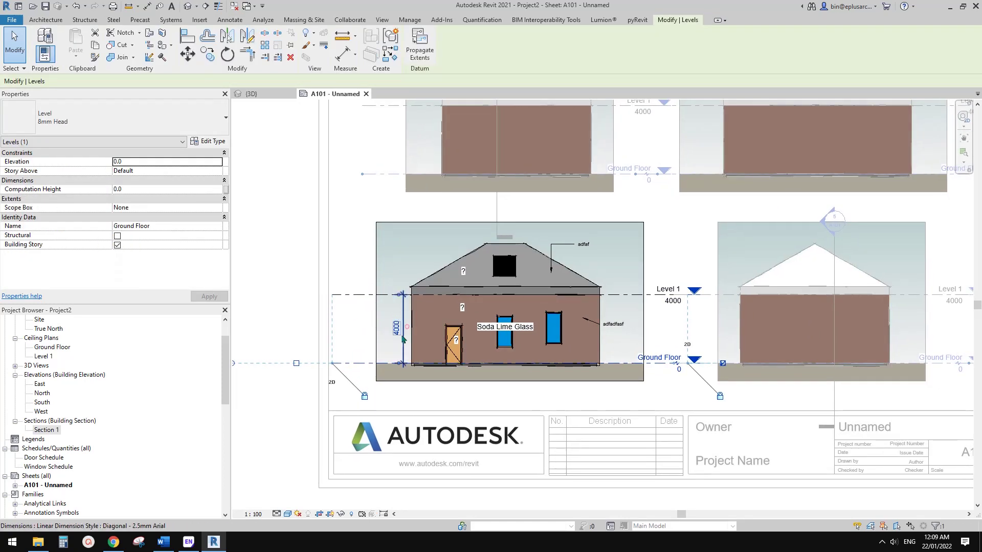
{"action": "left_click_drag", "start_coordinate": [402, 336], "coordinate": [353, 333]}
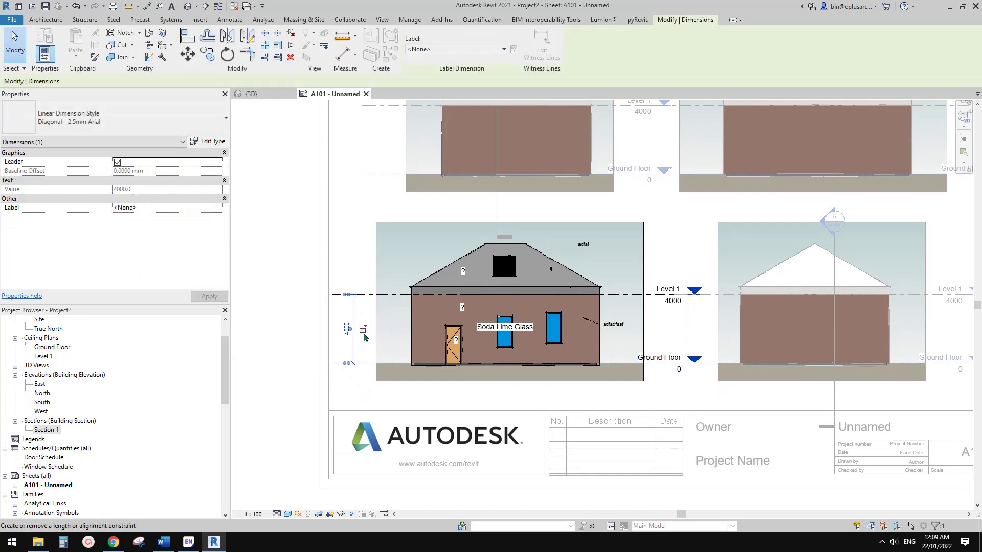
{"action": "key", "text": "Escape"}
Set the Ground Floor level's elevation to 3000 in the South elevation.
{"action": "left_click", "coordinate": [366, 362]}
{"action": "middle_click_drag", "start_coordinate": [574, 362], "coordinate": [517, 358]}
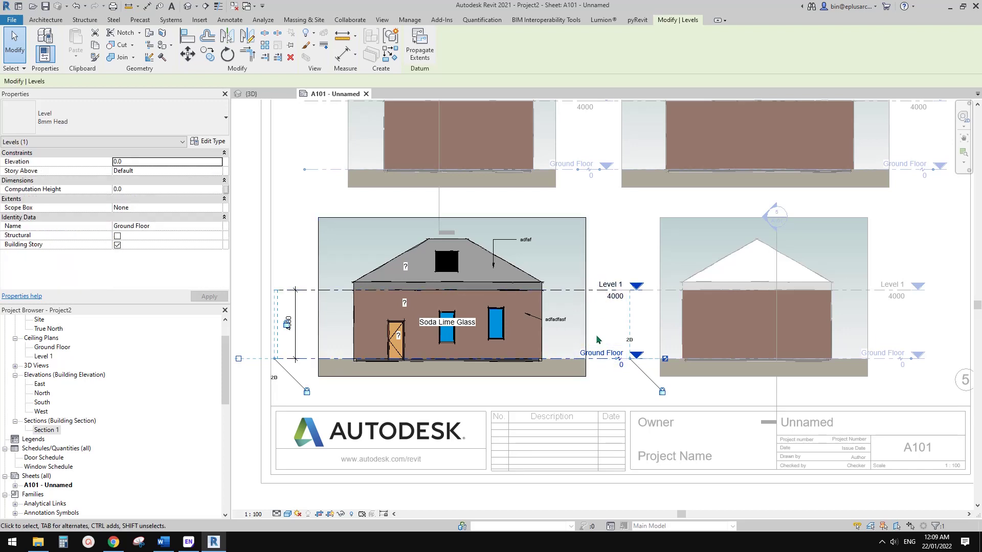
{"action": "scroll", "coordinate": [415, 302], "scroll_direction": "down", "scroll_amount": 2}
{"action": "scroll", "coordinate": [541, 348], "scroll_direction": "up", "scroll_amount": 2}
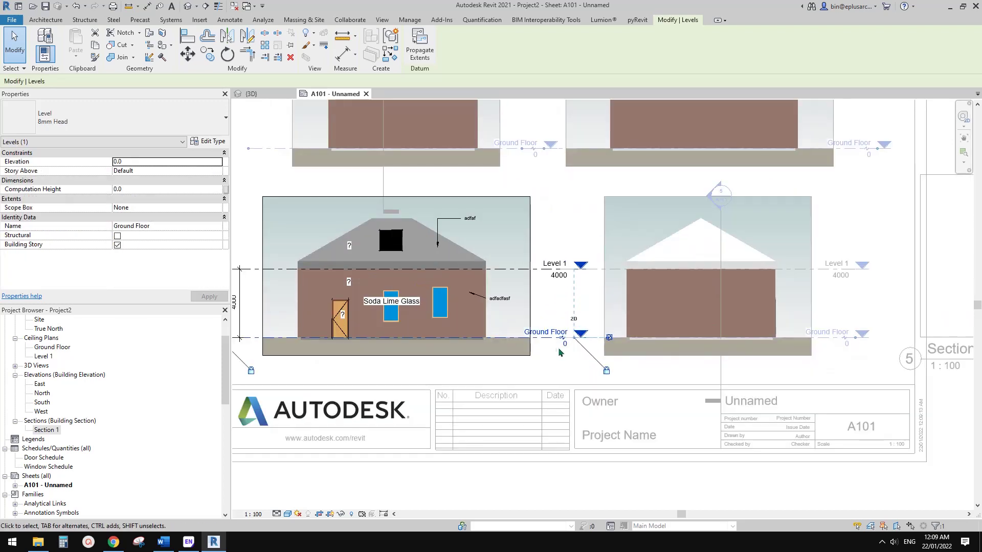
{"action": "left_click", "coordinate": [562, 347]}
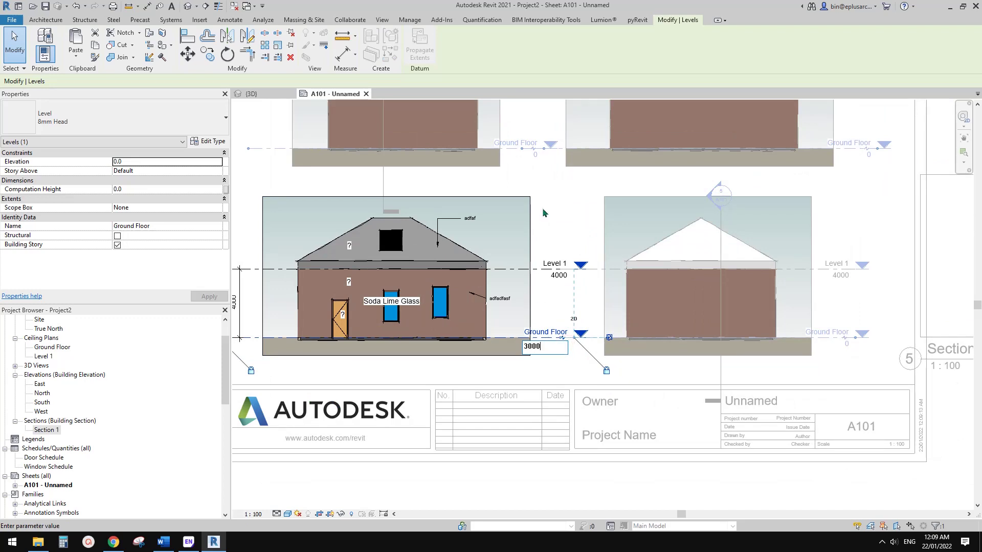
{"action": "left_click", "coordinate": [565, 391]}
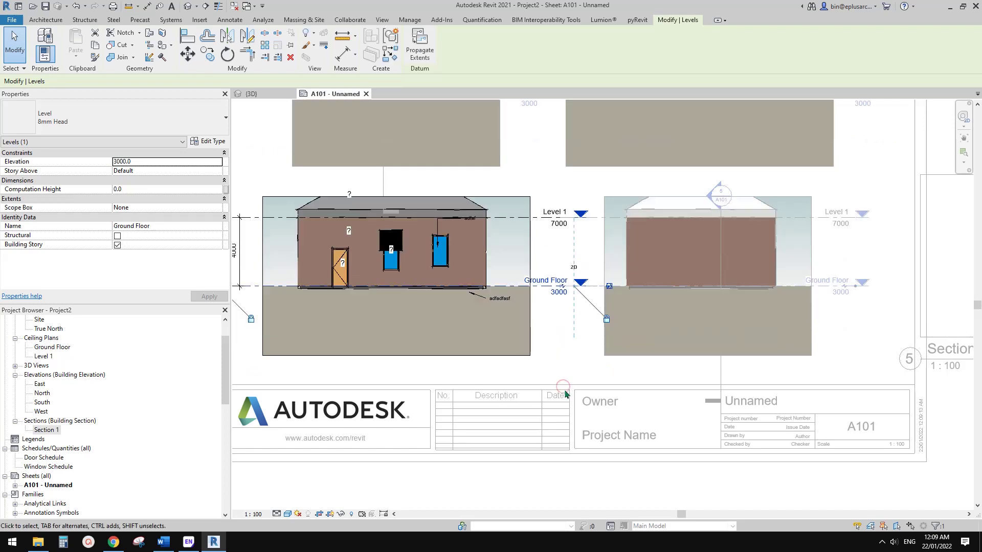
Deactivate the South elevation view to return to the sheet.
{"action": "scroll", "coordinate": [494, 364], "scroll_direction": "down", "scroll_amount": 3}
{"action": "double_click", "coordinate": [380, 345]}
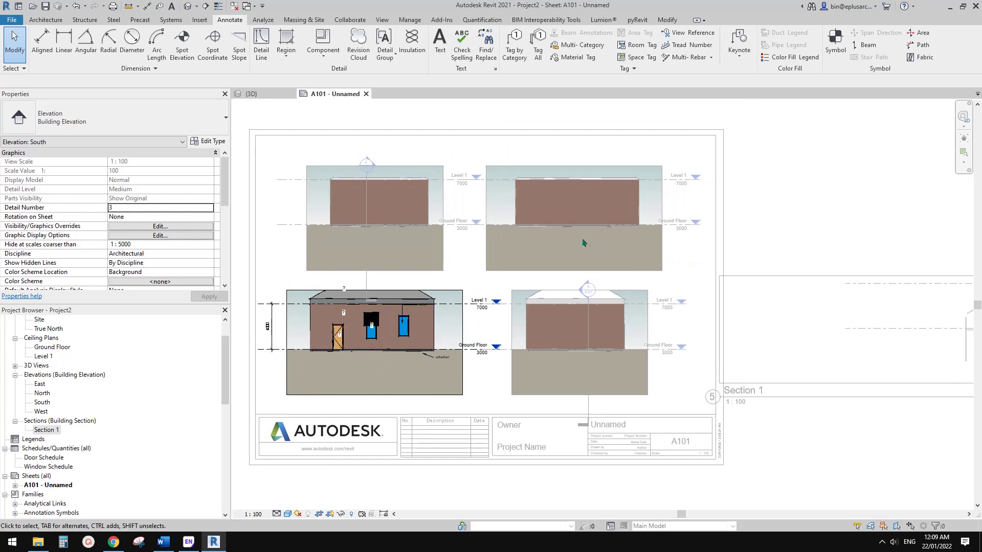
{"action": "right_click", "coordinate": [501, 193]}
{"action": "left_click", "coordinate": [531, 247]}
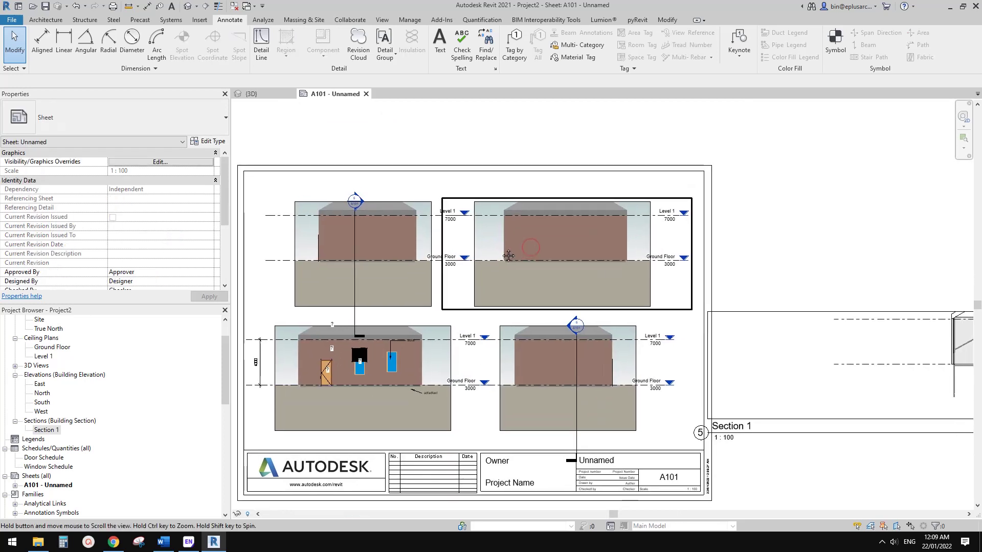
Examine how the level change affected the insulation lines in Section 1 and the tags and notes in the South elevation.
{"action": "scroll", "coordinate": [526, 274], "scroll_direction": "up", "scroll_amount": 1}
{"action": "middle_click_drag", "start_coordinate": [525, 275], "coordinate": [279, 242]}
{"action": "scroll", "coordinate": [446, 266], "scroll_direction": "down", "scroll_amount": 2}
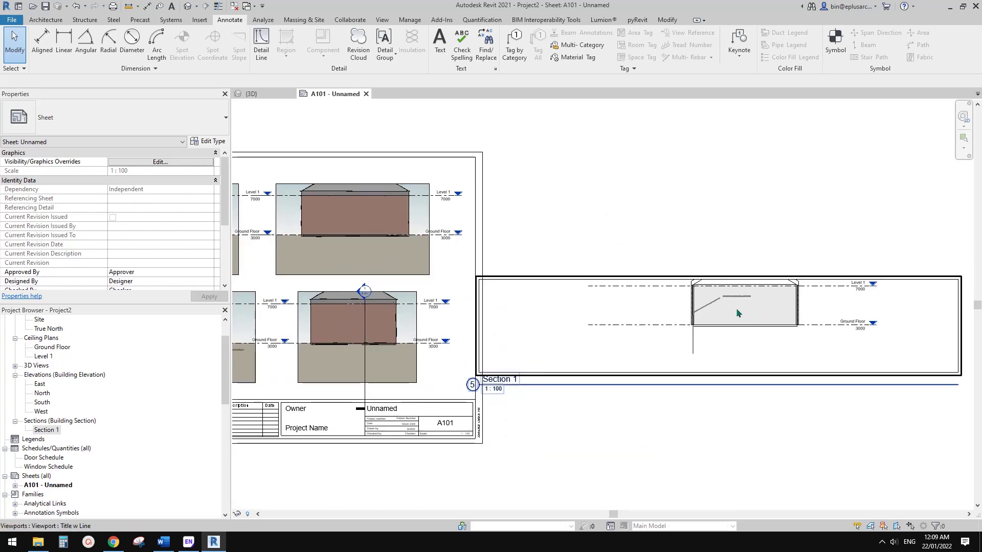
{"action": "scroll", "coordinate": [734, 307], "scroll_direction": "up", "scroll_amount": 4}
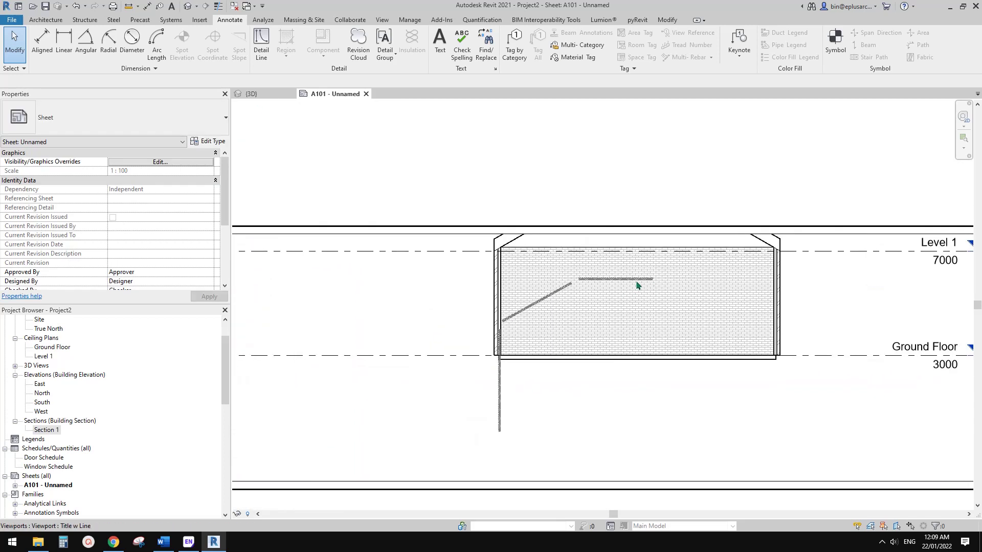
{"action": "scroll", "coordinate": [580, 285], "scroll_direction": "up", "scroll_amount": 1}
{"action": "scroll", "coordinate": [494, 349], "scroll_direction": "down", "scroll_amount": 4}
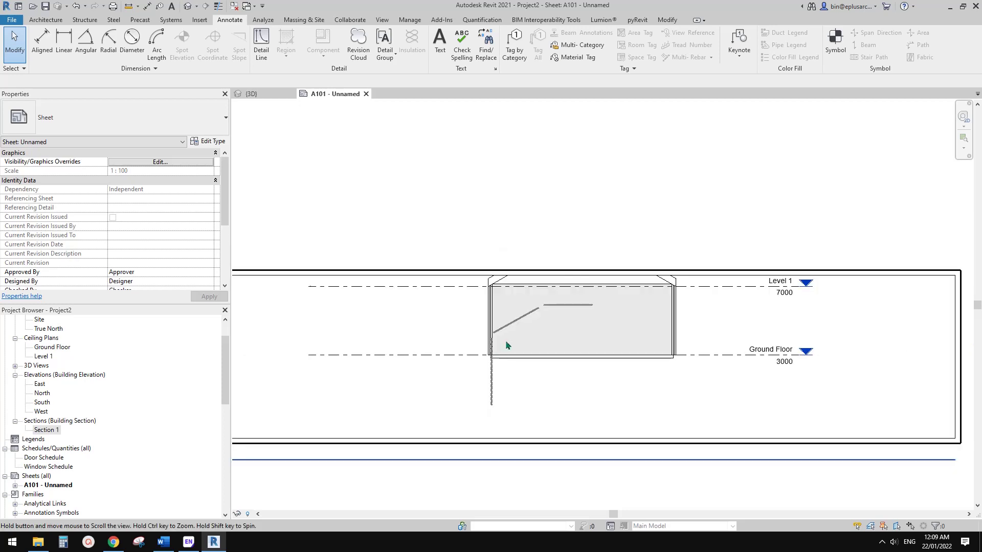
{"action": "middle_click_drag", "start_coordinate": [508, 344], "coordinate": [756, 316]}
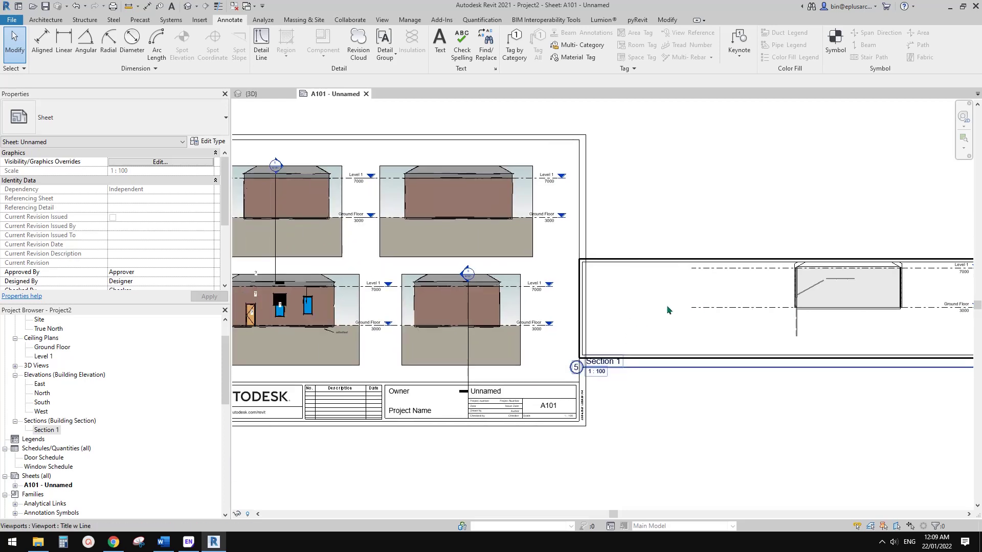
{"action": "middle_click_drag", "start_coordinate": [455, 317], "coordinate": [575, 318]}
{"action": "scroll", "coordinate": [415, 319], "scroll_direction": "up", "scroll_amount": 2}
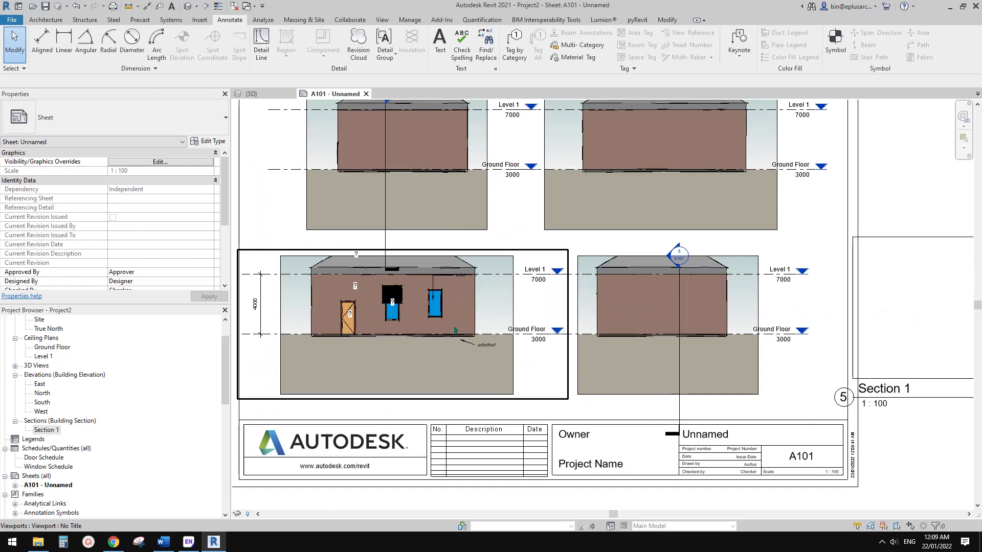
{"action": "middle_click_drag", "start_coordinate": [391, 279], "coordinate": [443, 289]}
{"action": "scroll", "coordinate": [442, 289], "scroll_direction": "up", "scroll_amount": 2}
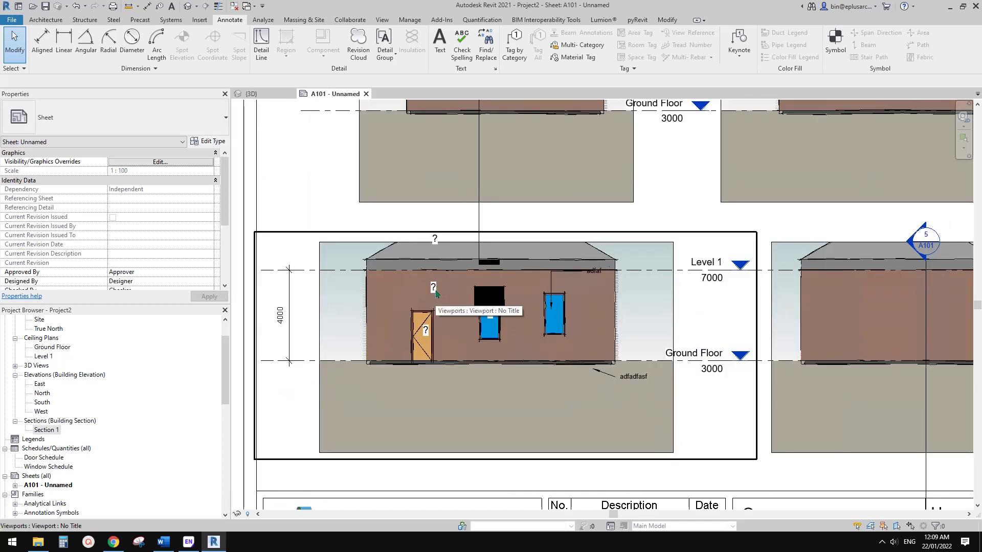
Activate the South elevation, examine how its black filled region, tags and text notes sit relative to the house, and deactivate the view.
{"action": "middle_click_drag", "start_coordinate": [447, 271], "coordinate": [431, 268]}
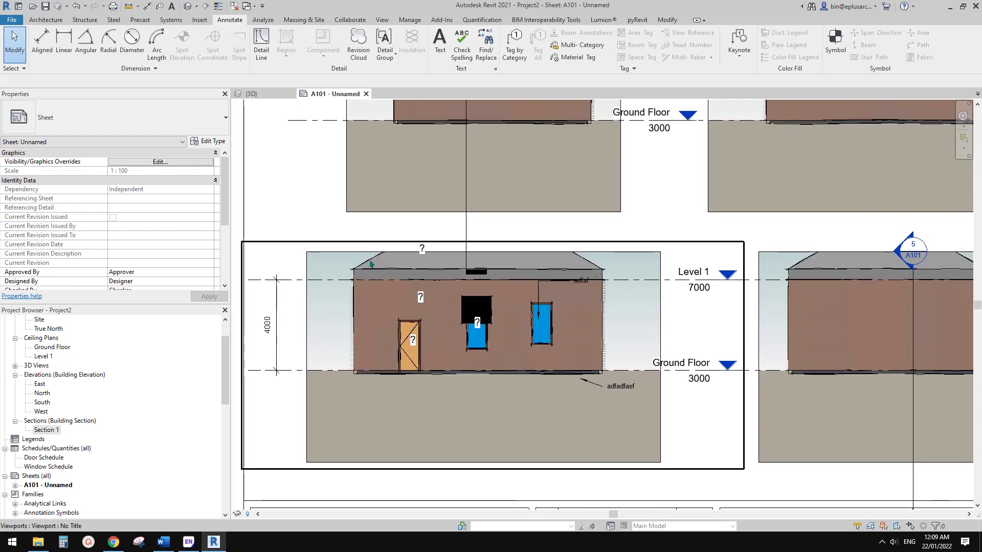
{"action": "scroll", "coordinate": [462, 307], "scroll_direction": "up", "scroll_amount": 1}
{"action": "scroll", "coordinate": [461, 307], "scroll_direction": "up", "scroll_amount": 2}
{"action": "double_click", "coordinate": [491, 306]}
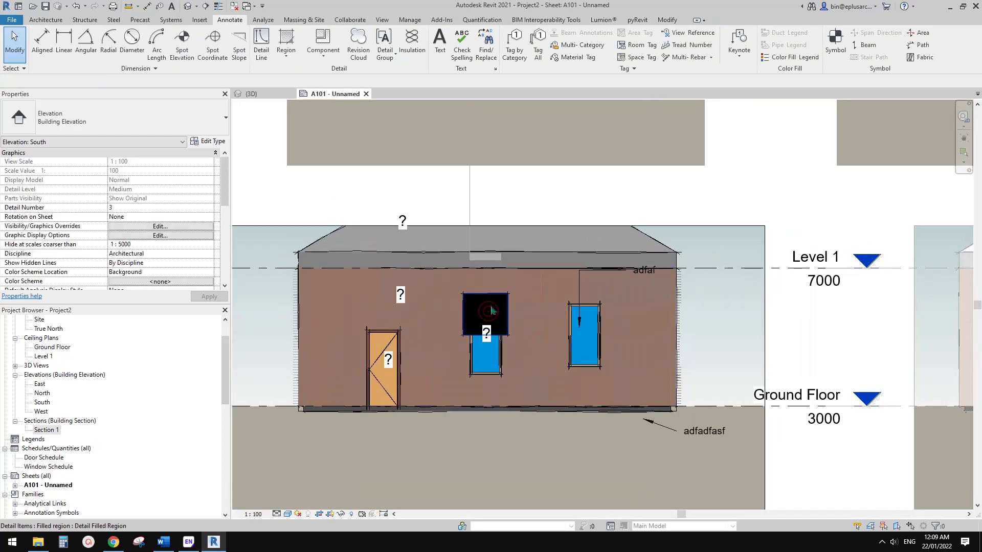
{"action": "left_click", "coordinate": [493, 307]}
{"action": "scroll", "coordinate": [601, 328], "scroll_direction": "down", "scroll_amount": 1}
{"action": "middle_click_drag", "start_coordinate": [601, 328], "coordinate": [486, 312]}
{"action": "left_click", "coordinate": [561, 388]}
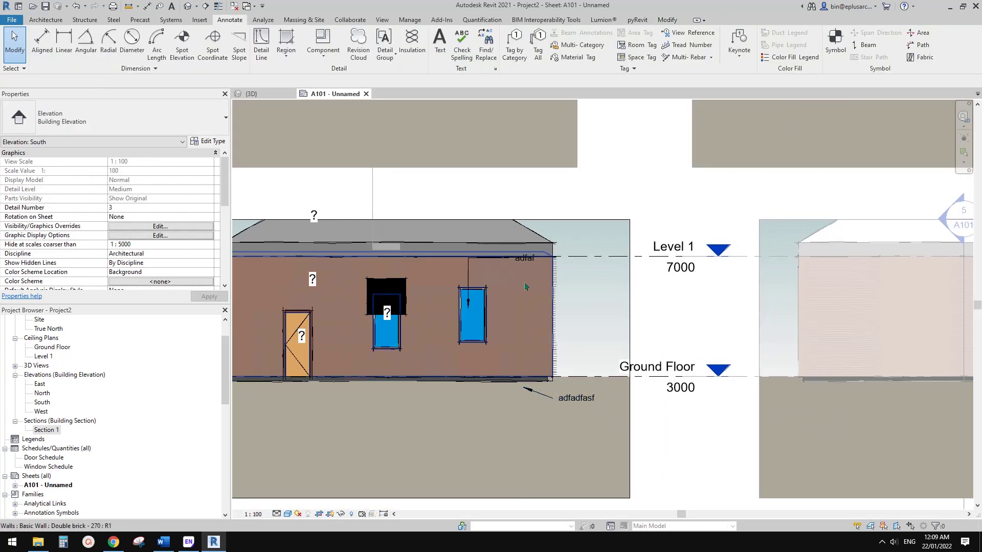
{"action": "scroll", "coordinate": [563, 300], "scroll_direction": "down", "scroll_amount": 2}
{"action": "middle_click_drag", "start_coordinate": [563, 300], "coordinate": [504, 303]}
{"action": "right_click", "coordinate": [543, 194]}
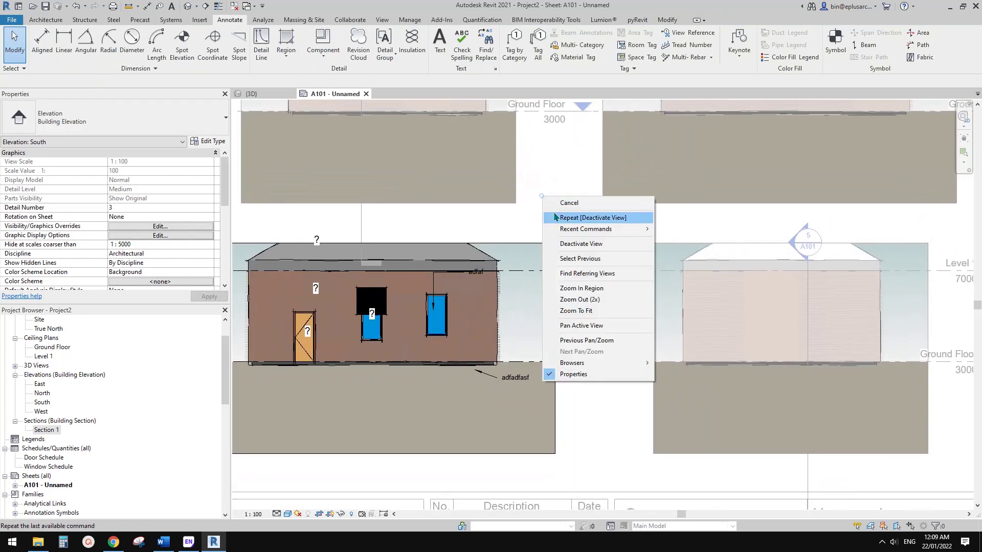
{"action": "left_click", "coordinate": [579, 240]}
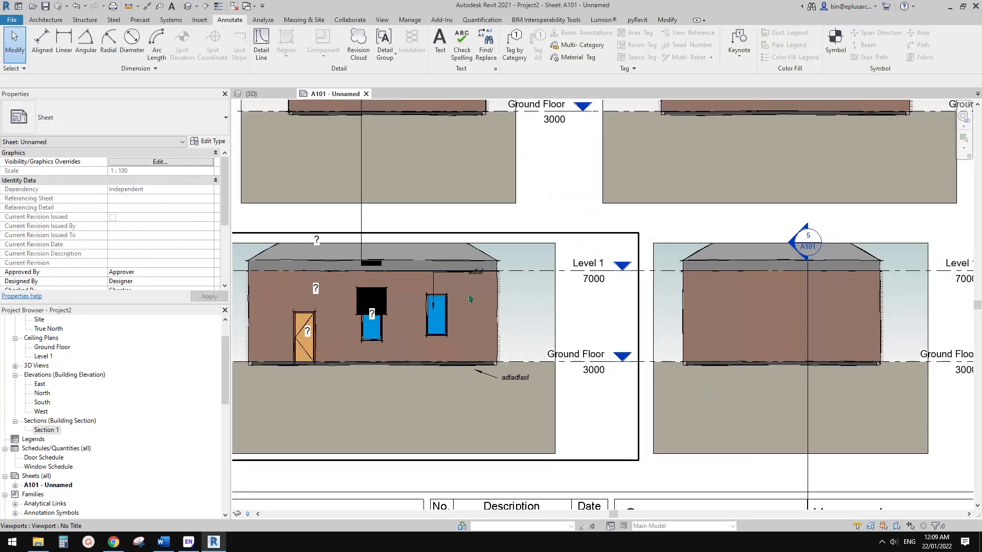
Reactivate the South elevation and try shifting its crop region upward around the house.
{"action": "scroll", "coordinate": [471, 297], "scroll_direction": "down", "scroll_amount": 5}
{"action": "middle_click_drag", "start_coordinate": [546, 308], "coordinate": [474, 315]}
{"action": "scroll", "coordinate": [483, 311], "scroll_direction": "up", "scroll_amount": 1}
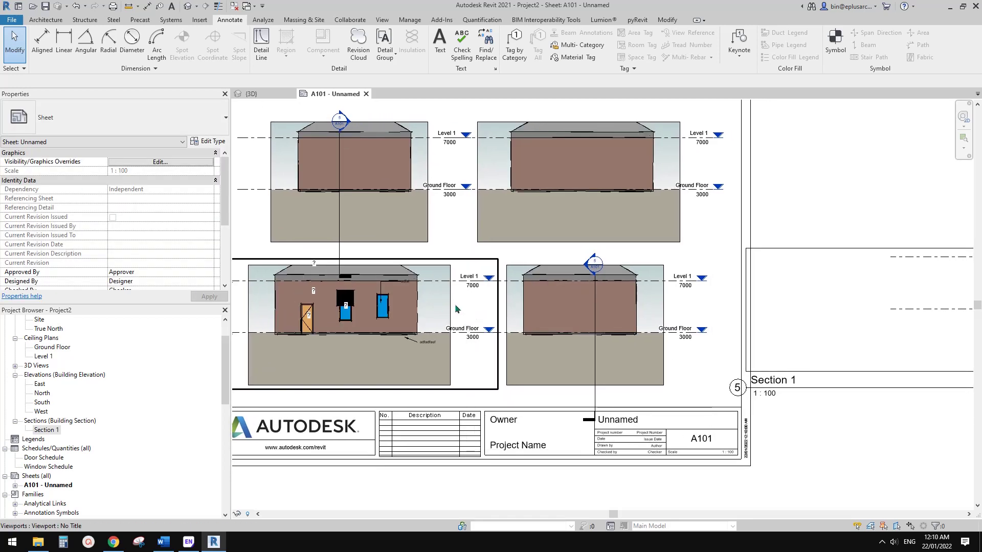
{"action": "scroll", "coordinate": [414, 322], "scroll_direction": "down", "scroll_amount": 2}
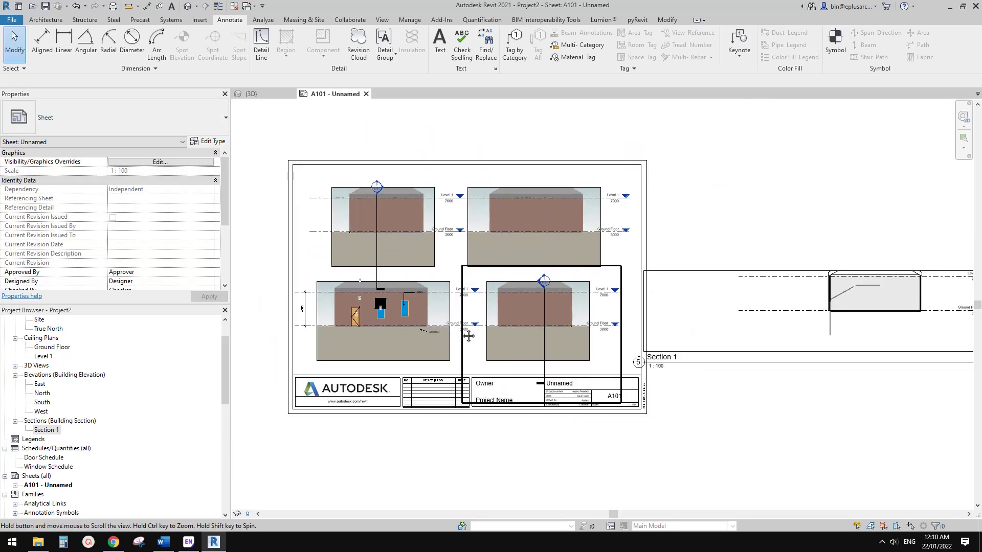
{"action": "left_click", "coordinate": [432, 318]}
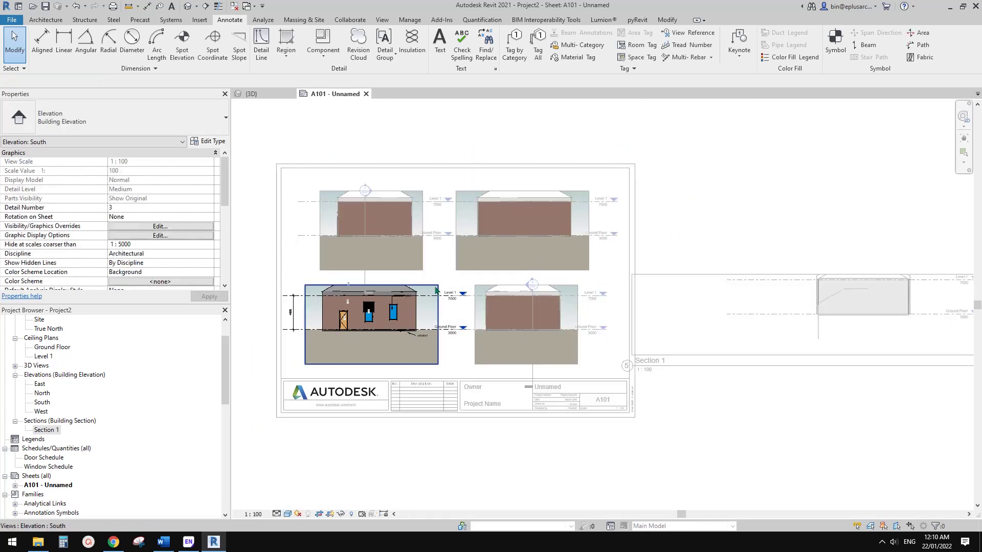
{"action": "double_click", "coordinate": [379, 301]}
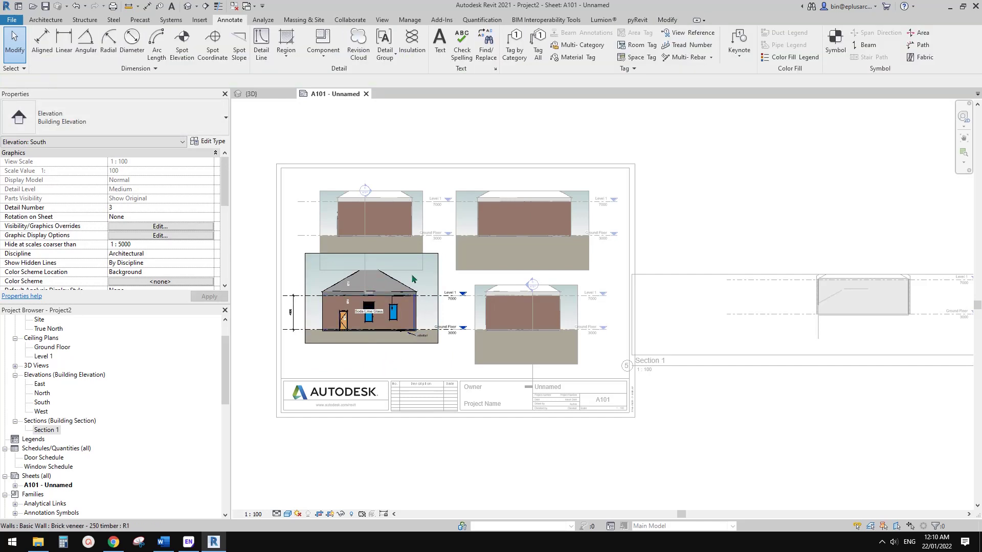
{"action": "right_click", "coordinate": [441, 213]}
{"action": "left_click", "coordinate": [483, 259]}
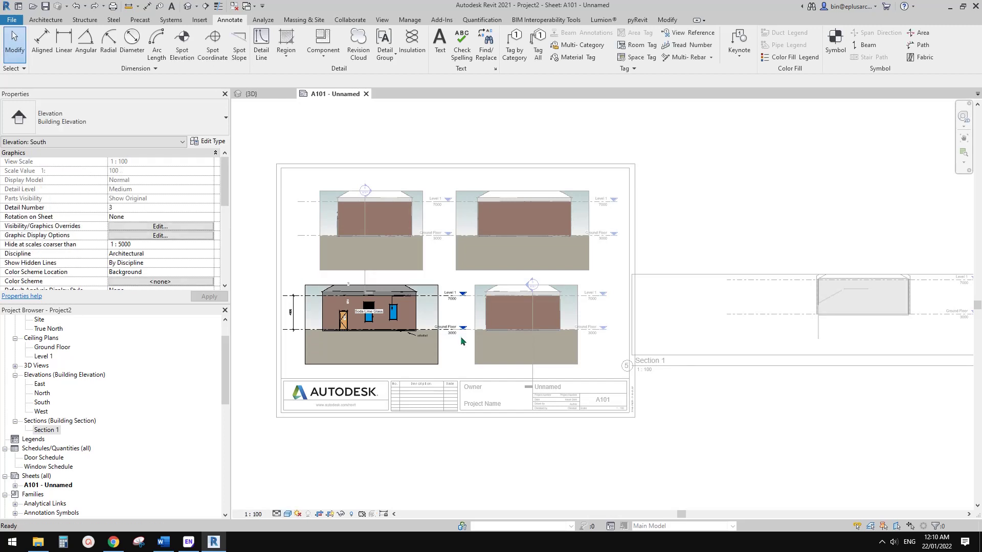
Redo the undone Ground Floor level change and deactivate the South elevation view.
{"action": "scroll", "coordinate": [460, 336], "scroll_direction": "up", "scroll_amount": 2}
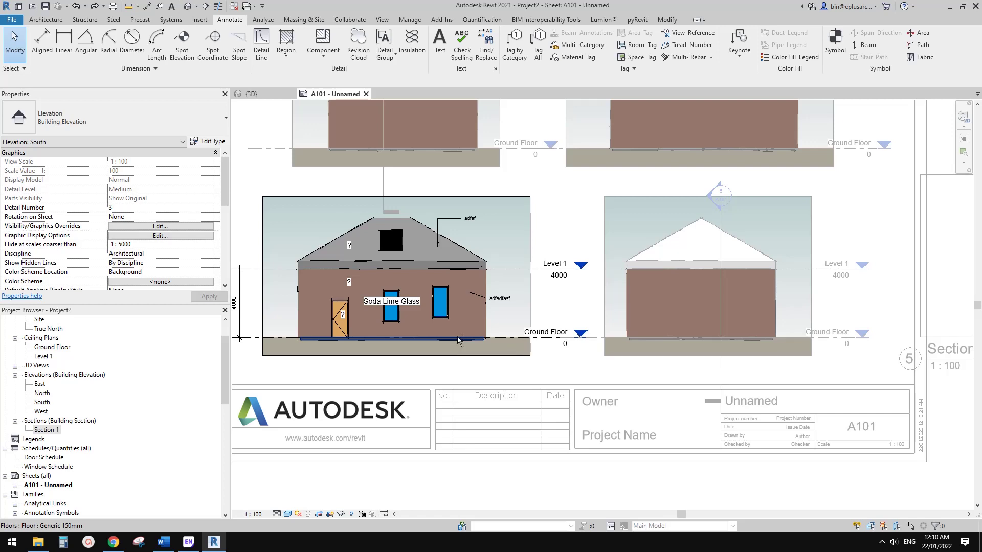
{"action": "key", "text": "ctrl+y"}
{"action": "scroll", "coordinate": [494, 328], "scroll_direction": "down", "scroll_amount": 3}
{"action": "right_click", "coordinate": [505, 173]}
{"action": "left_click", "coordinate": [545, 279]}
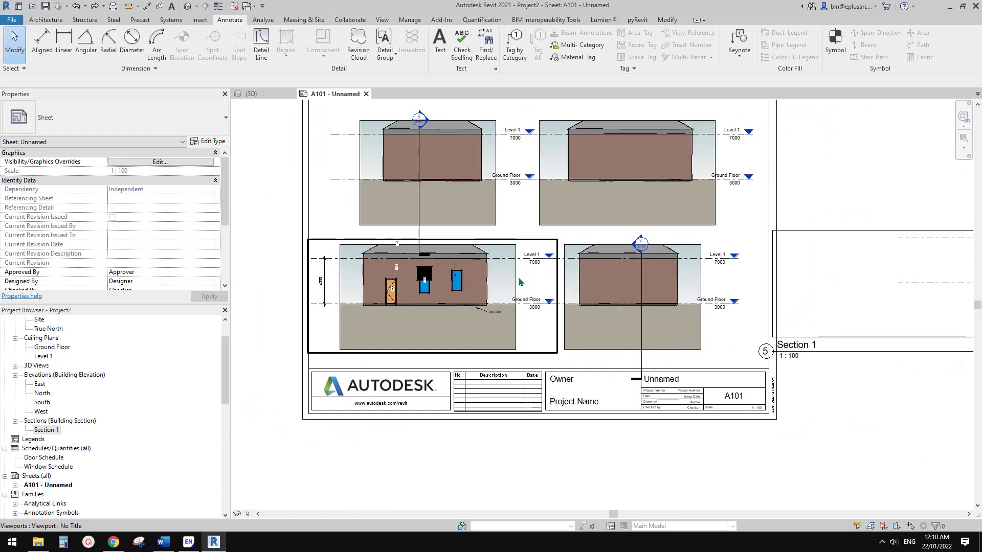
Activate the South elevation, move its crop region straight up by 3000 mm, and deactivate the view.
{"action": "scroll", "coordinate": [508, 279], "scroll_direction": "up", "scroll_amount": 1}
{"action": "double_click", "coordinate": [501, 275]}
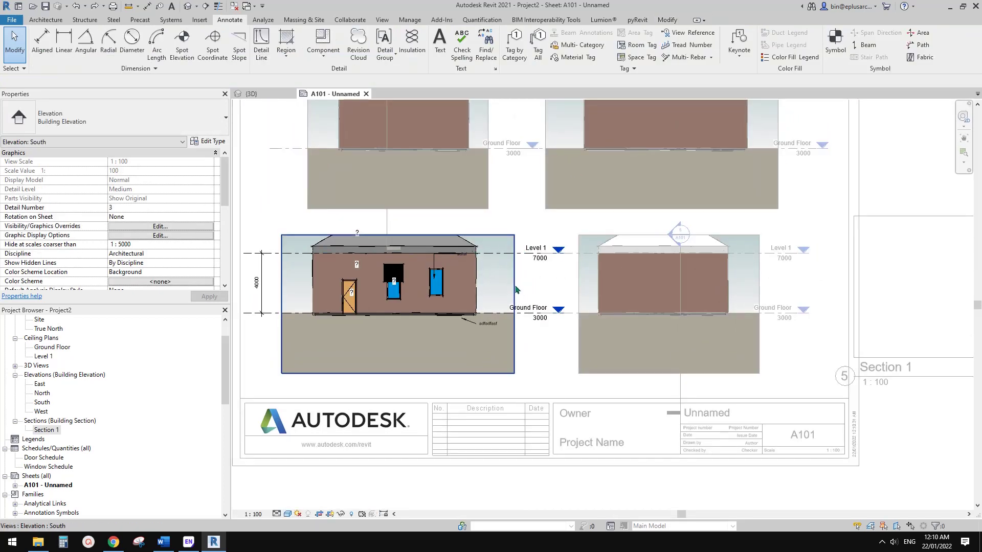
{"action": "left_click", "coordinate": [514, 270]}
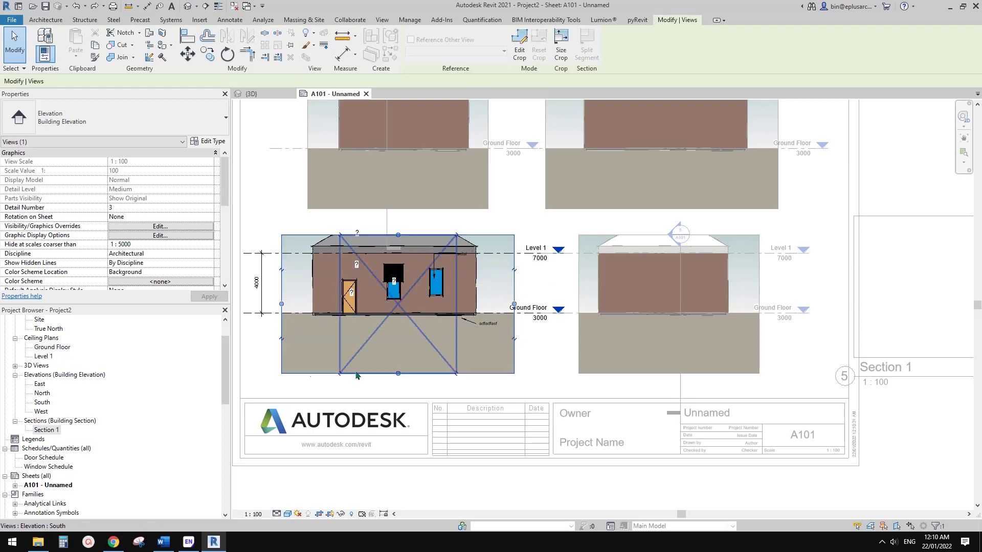
{"action": "middle_click_drag", "start_coordinate": [485, 299], "coordinate": [514, 298]}
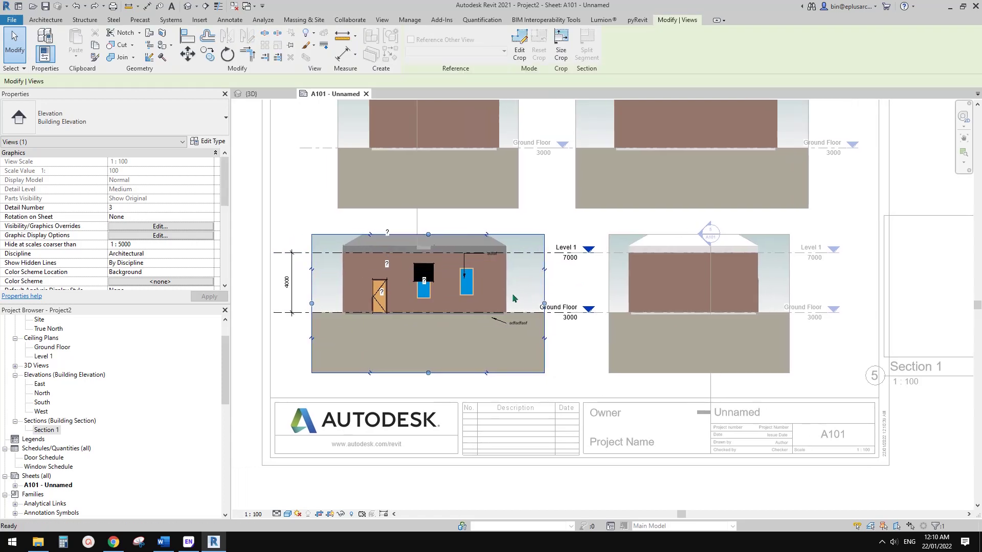
{"action": "key", "text": "v"}
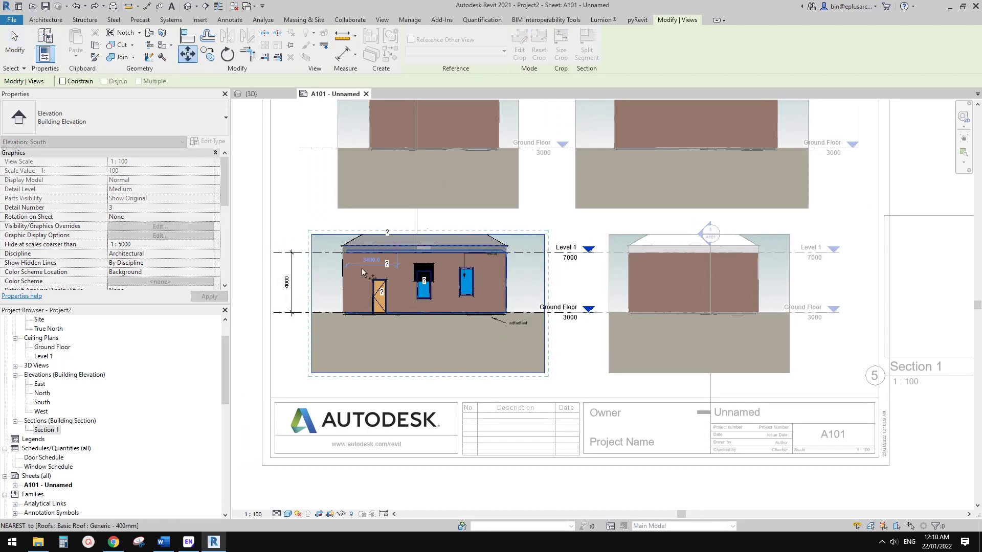
{"action": "left_click", "coordinate": [577, 360]}
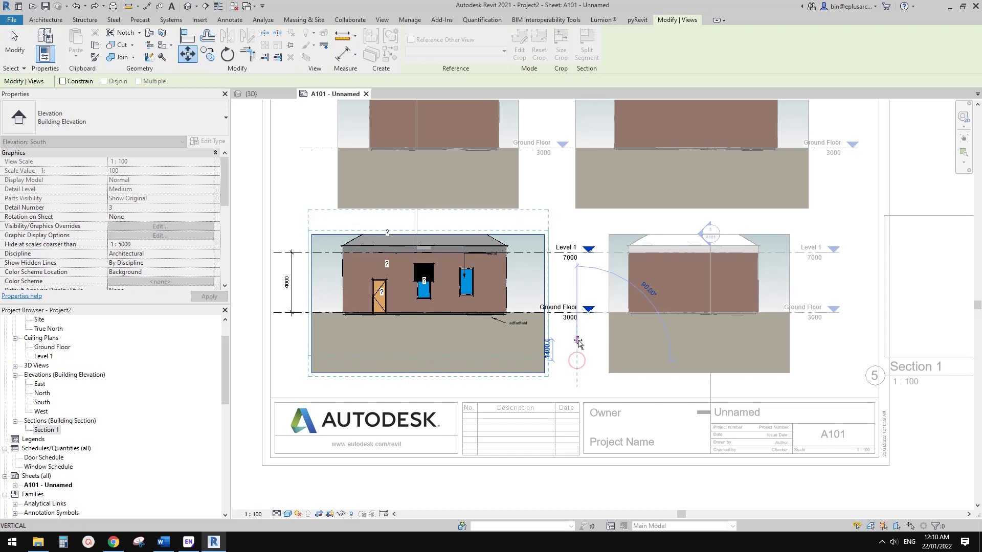
{"action": "type", "text": "3000"}
{"action": "key", "text": "Return"}
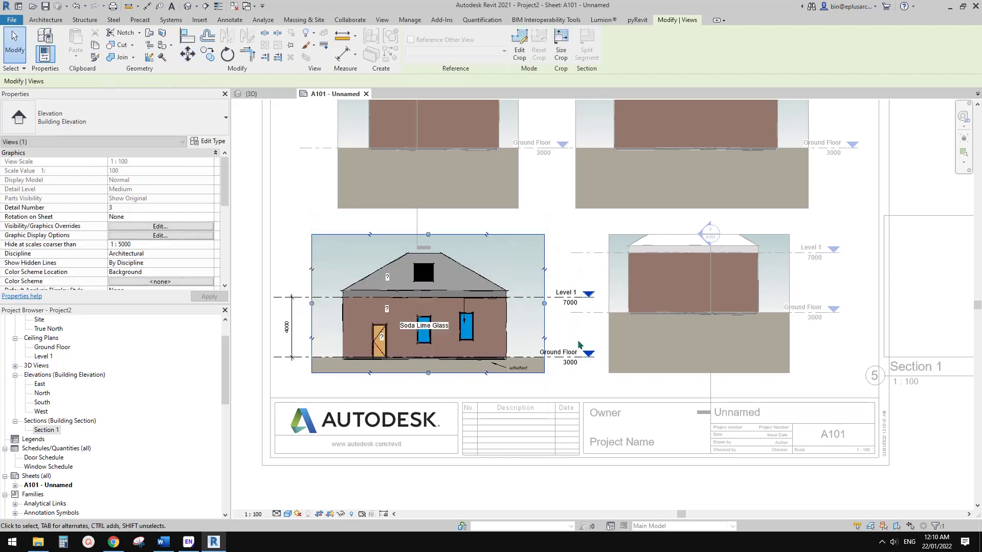
{"action": "scroll", "coordinate": [421, 254], "scroll_direction": "down", "scroll_amount": 2}
{"action": "right_click", "coordinate": [665, 256]}
{"action": "left_click", "coordinate": [712, 304]}
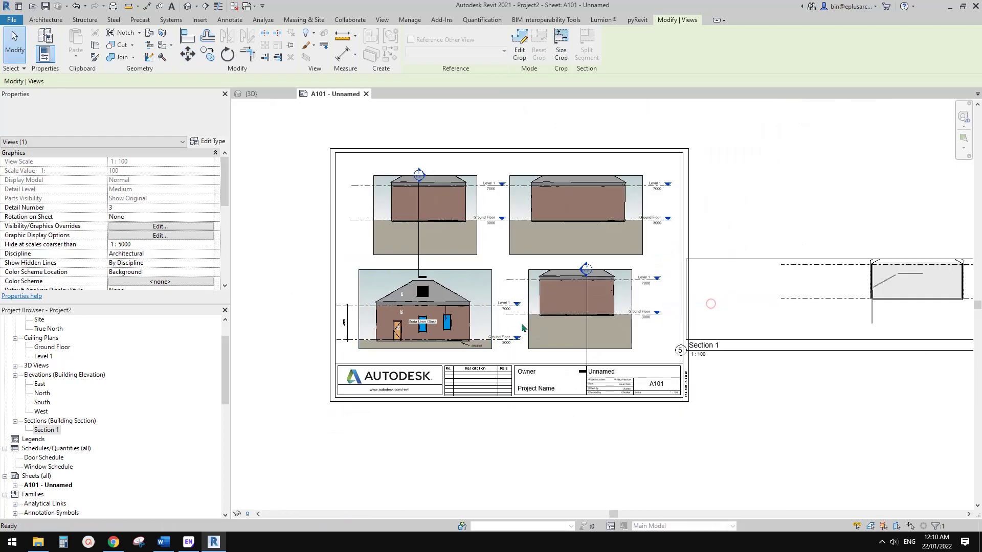
Examine the filled region, tags and leader notes in the South elevation after the crop region move.
{"action": "scroll", "coordinate": [522, 323], "scroll_direction": "up", "scroll_amount": 1}
{"action": "scroll", "coordinate": [413, 334], "scroll_direction": "up", "scroll_amount": 2}
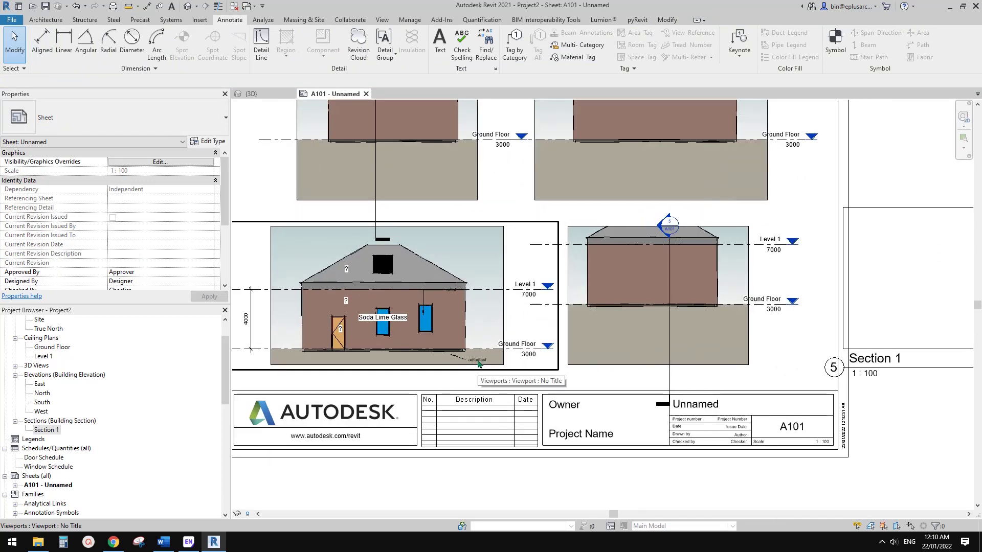
{"action": "scroll", "coordinate": [480, 317], "scroll_direction": "up", "scroll_amount": 2}
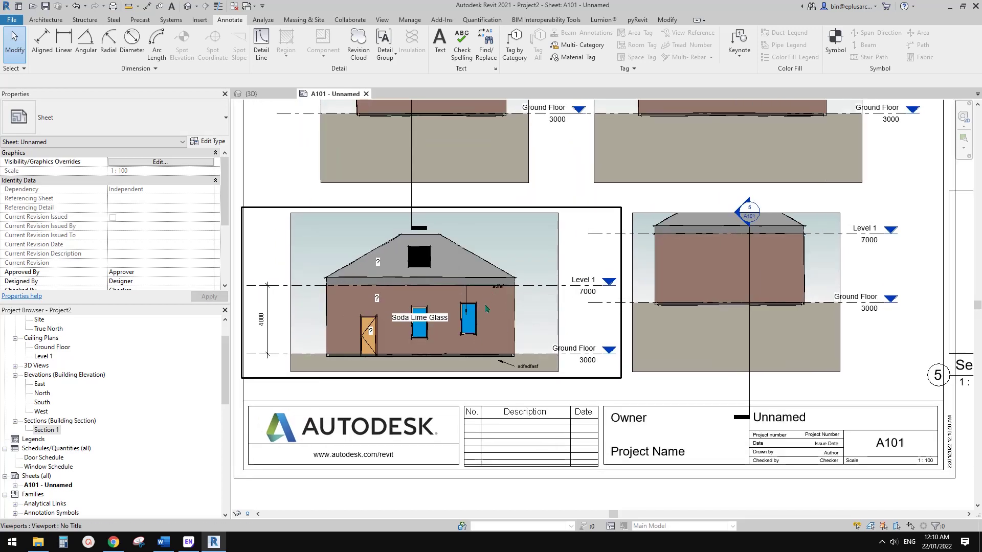
{"action": "middle_click_drag", "start_coordinate": [486, 308], "coordinate": [542, 298]}
{"action": "scroll", "coordinate": [517, 303], "scroll_direction": "up", "scroll_amount": 1}
{"action": "scroll", "coordinate": [532, 295], "scroll_direction": "down", "scroll_amount": 1}
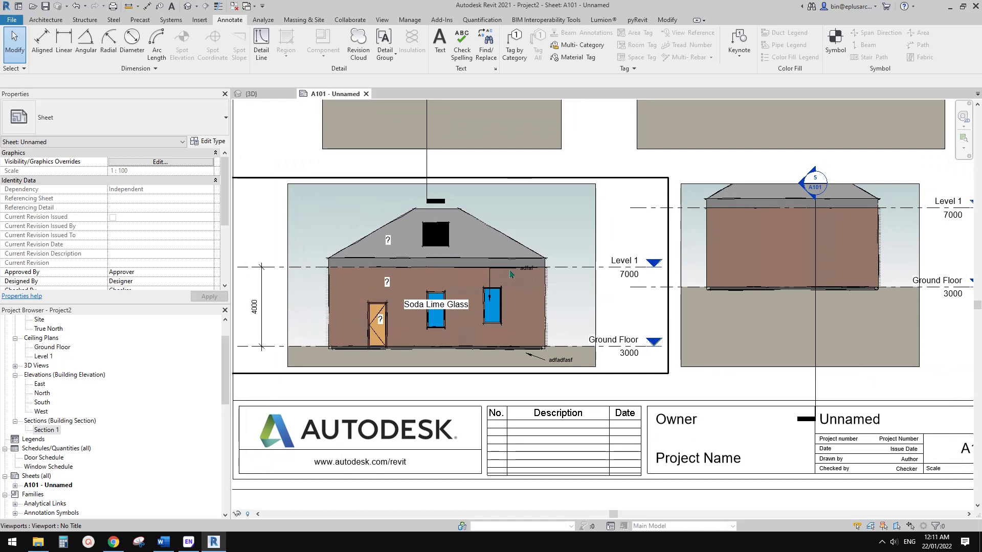
{"action": "scroll", "coordinate": [510, 273], "scroll_direction": "down", "scroll_amount": 1}
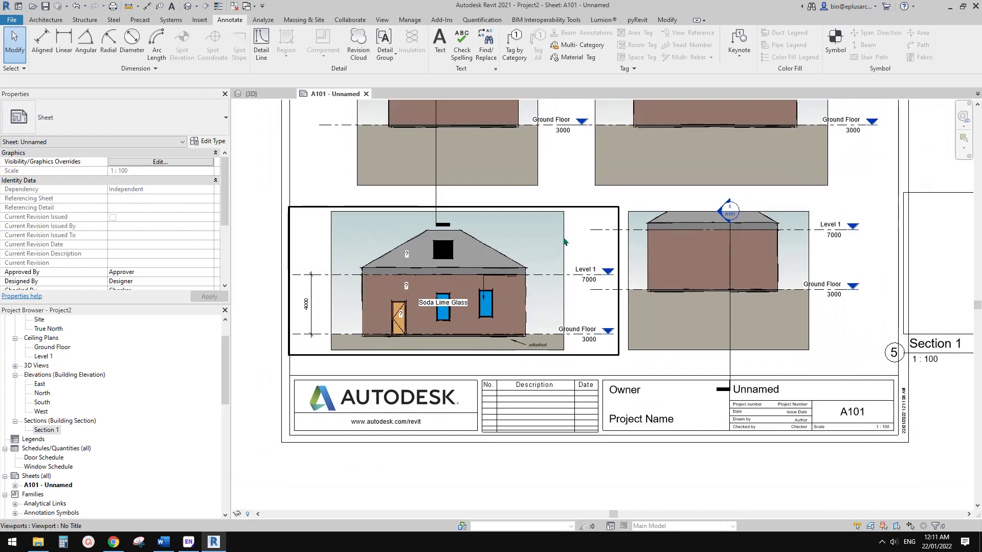
{"action": "scroll", "coordinate": [542, 248], "scroll_direction": "down", "scroll_amount": 1}
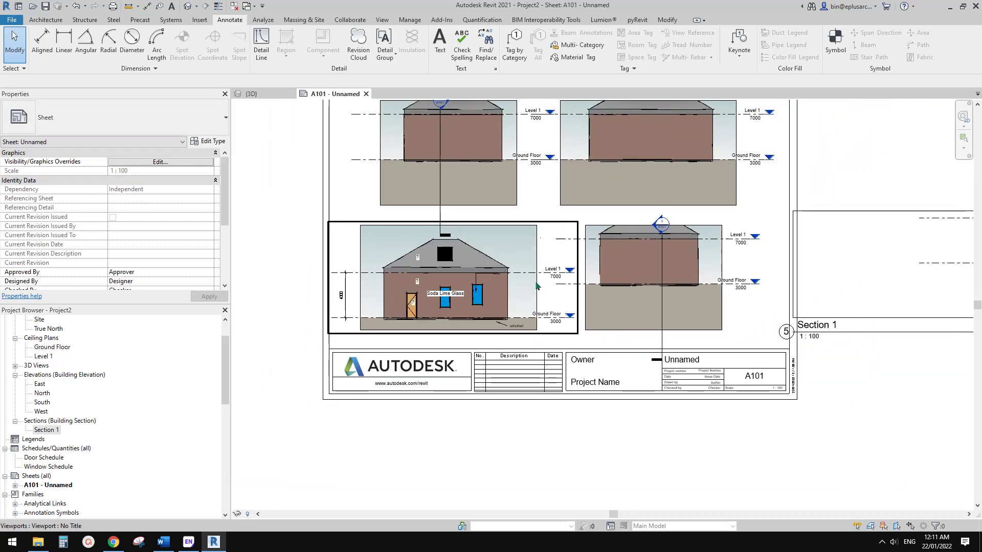
Select the two leader text notes in the activated South elevation to inspect them, clear the selection, and deactivate the view.
{"action": "scroll", "coordinate": [540, 263], "scroll_direction": "up", "scroll_amount": 2}
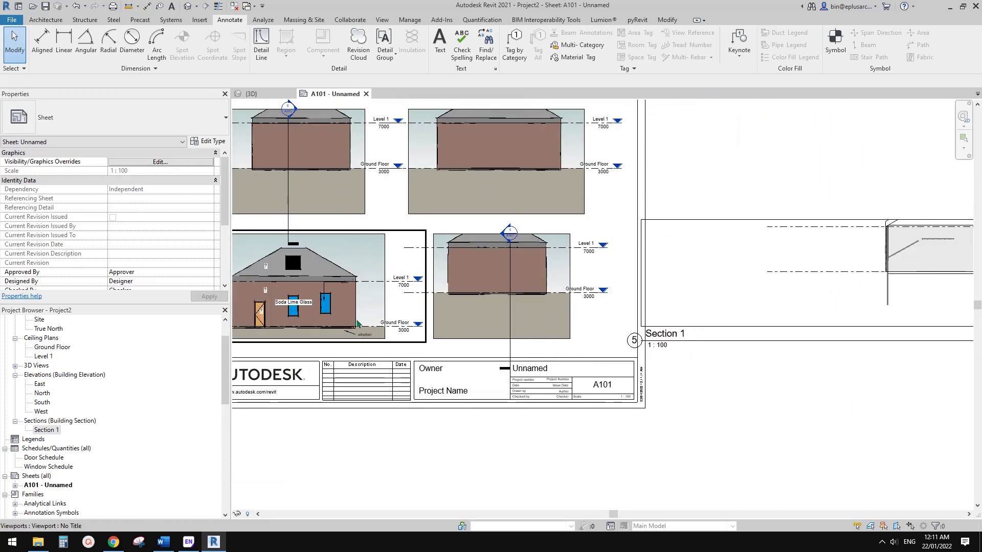
{"action": "left_click", "coordinate": [366, 344]}
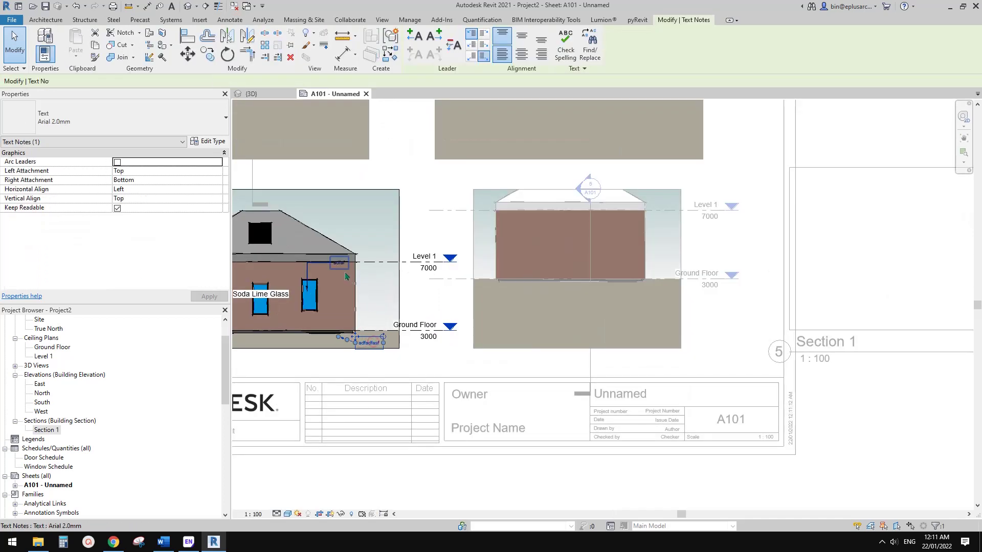
{"action": "middle_click_drag", "start_coordinate": [366, 344], "coordinate": [430, 337]}
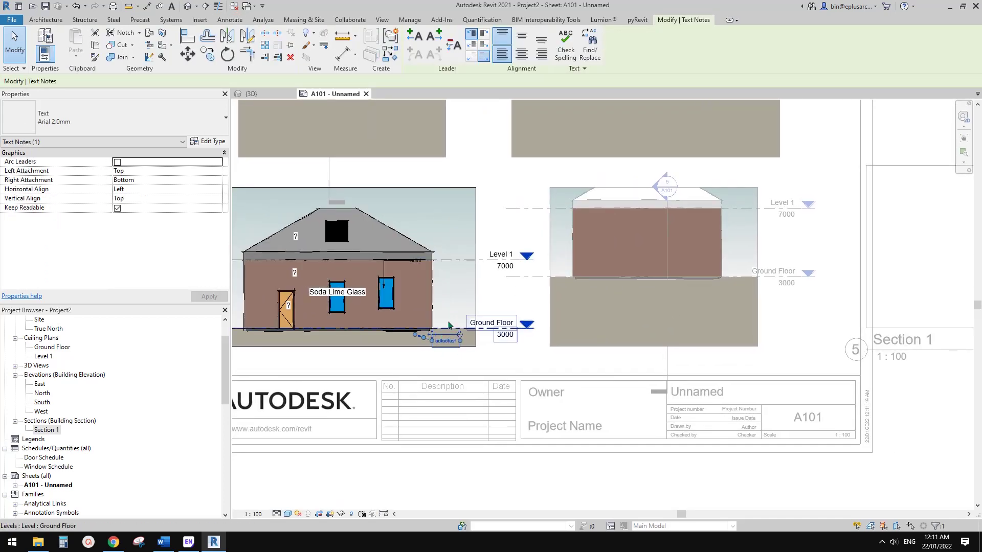
{"action": "middle_click_drag", "start_coordinate": [448, 314], "coordinate": [535, 295]}
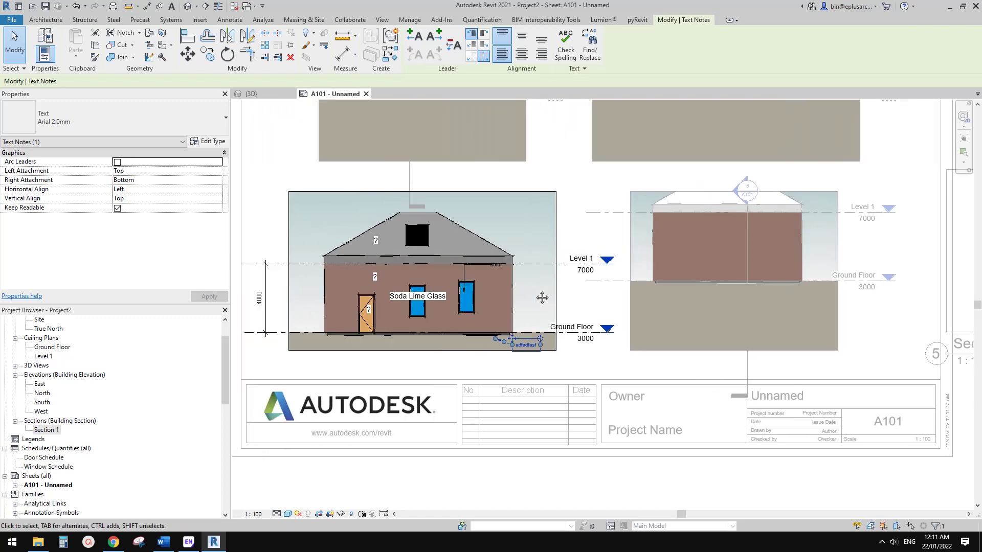
{"action": "scroll", "coordinate": [522, 343], "scroll_direction": "up", "scroll_amount": 1}
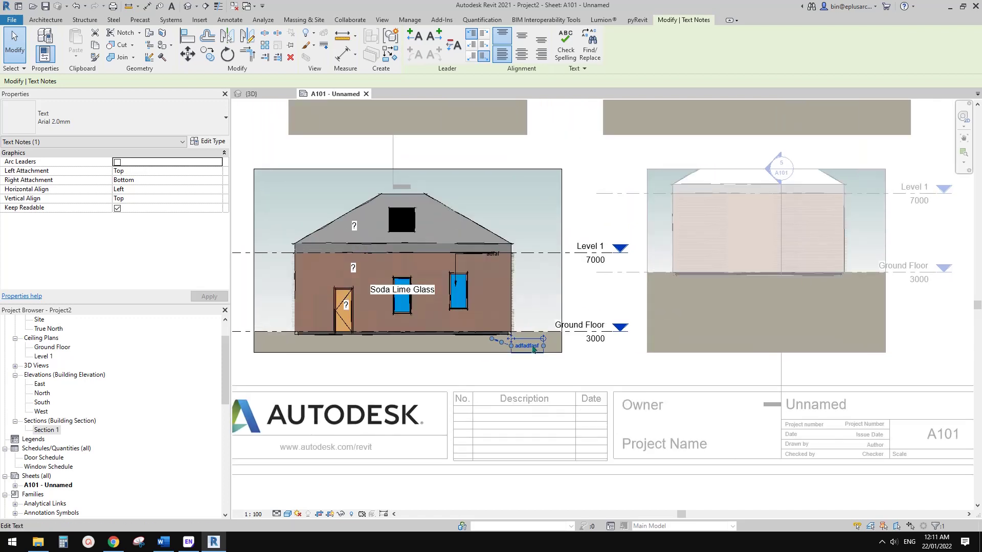
{"action": "right_click", "coordinate": [531, 349]}
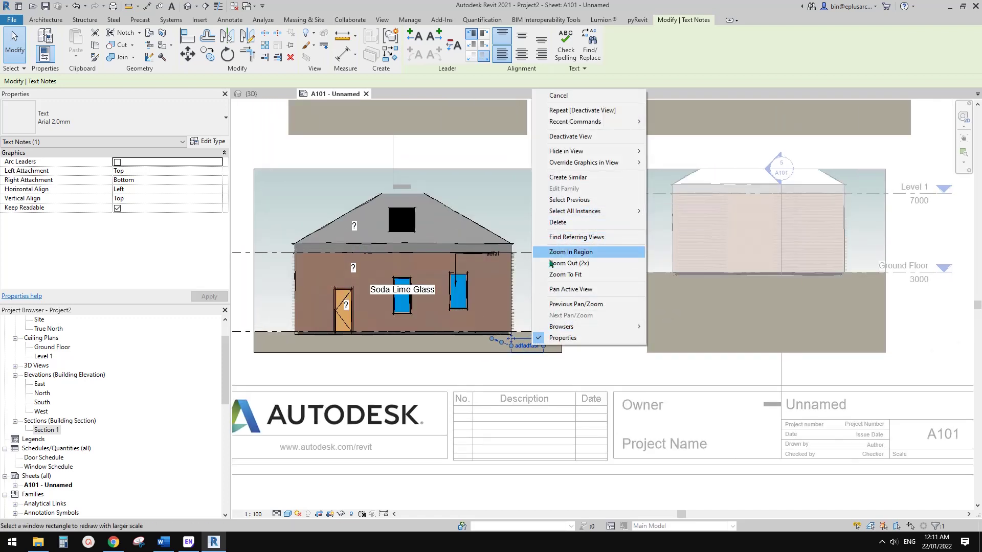
{"action": "left_click", "coordinate": [536, 348]}
{"action": "scroll", "coordinate": [522, 347], "scroll_direction": "up", "scroll_amount": 1}
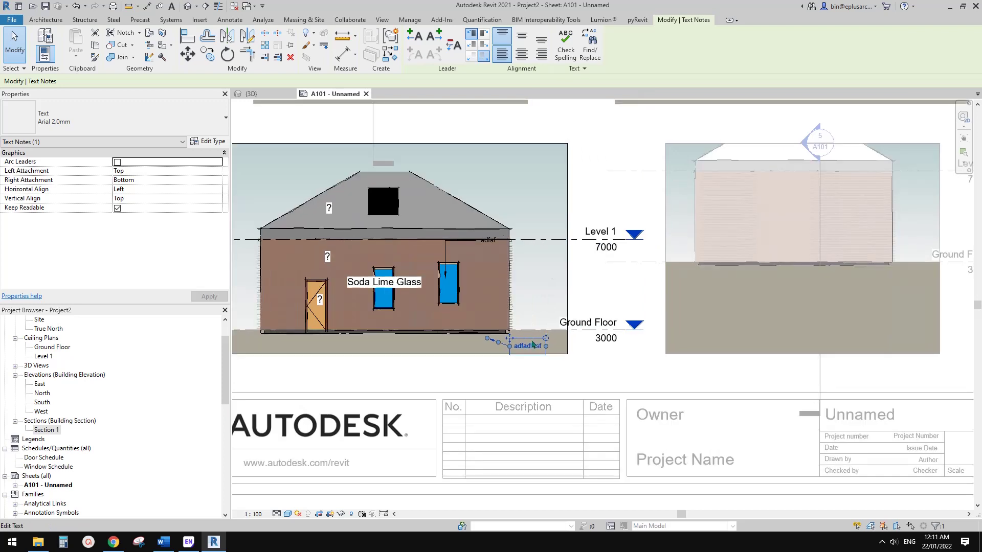
{"action": "left_click", "coordinate": [488, 240], "text": "ctrl"}
{"action": "scroll", "coordinate": [486, 307], "scroll_direction": "down", "scroll_amount": 2}
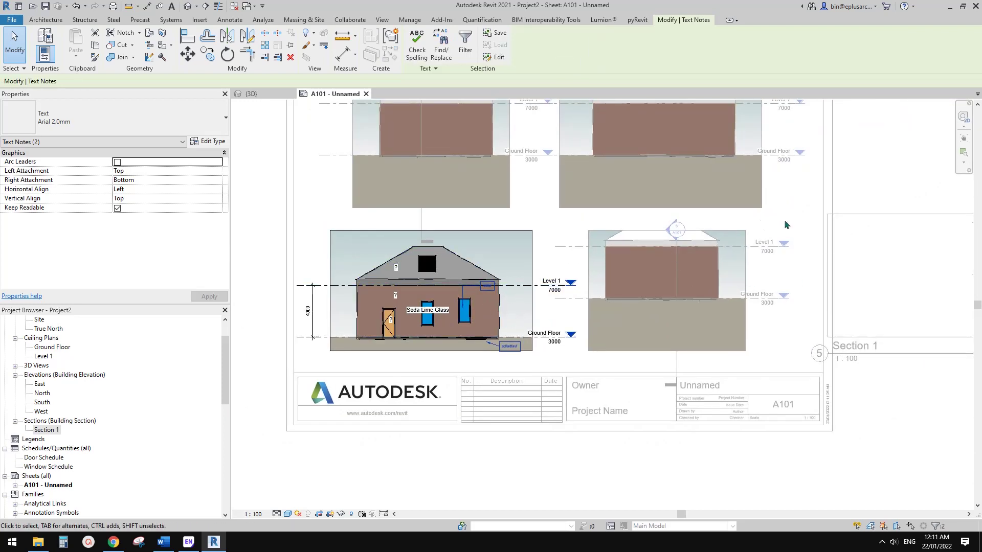
{"action": "scroll", "coordinate": [690, 213], "scroll_direction": "up", "scroll_amount": 1}
{"action": "key", "text": "Escape"}
{"action": "right_click", "coordinate": [586, 193]}
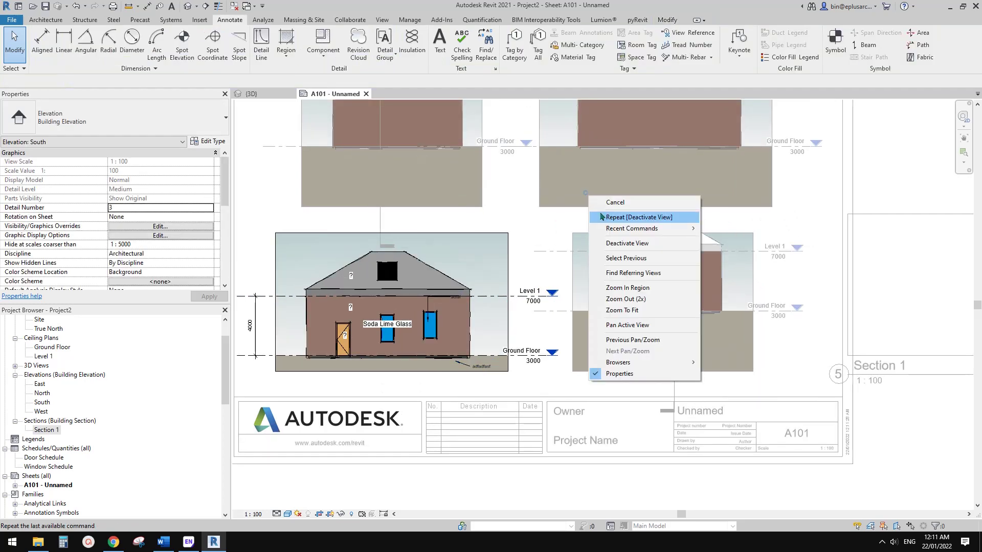
{"action": "left_click", "coordinate": [634, 243]}
Add a leader note reading "asdfsdf" to the West elevation's wall, deactivate that view, and activate the South elevation.
{"action": "double_click", "coordinate": [661, 283]}
{"action": "scroll", "coordinate": [674, 269], "scroll_direction": "up", "scroll_amount": 1}
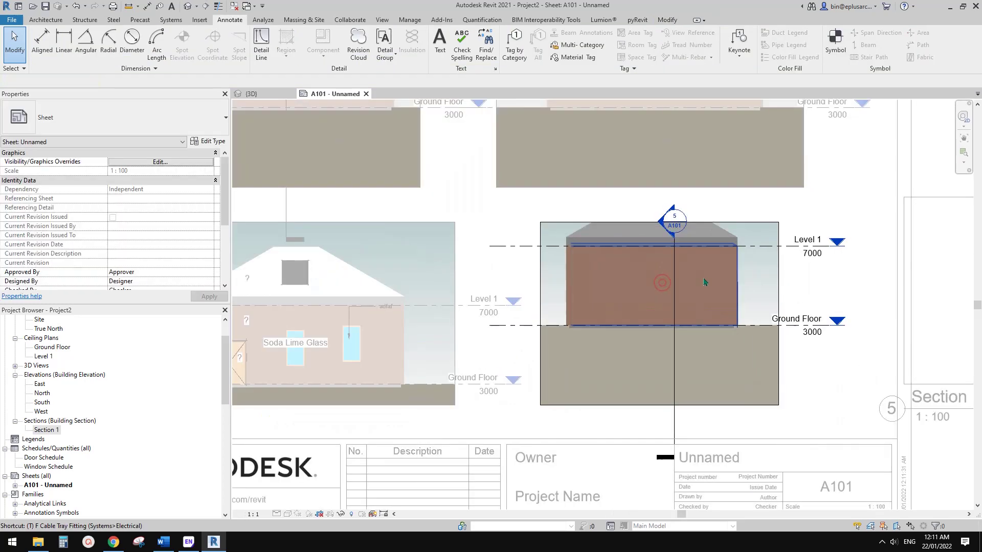
{"action": "key", "text": "t"}
{"action": "key", "text": "x"}
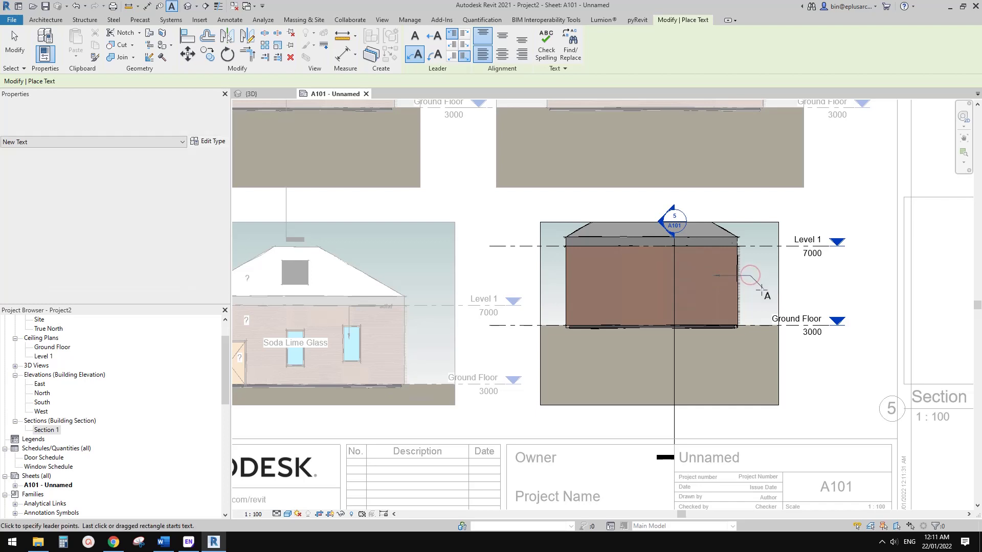
{"action": "left_click", "coordinate": [762, 276]}
{"action": "type", "text": "asdfsdf"}
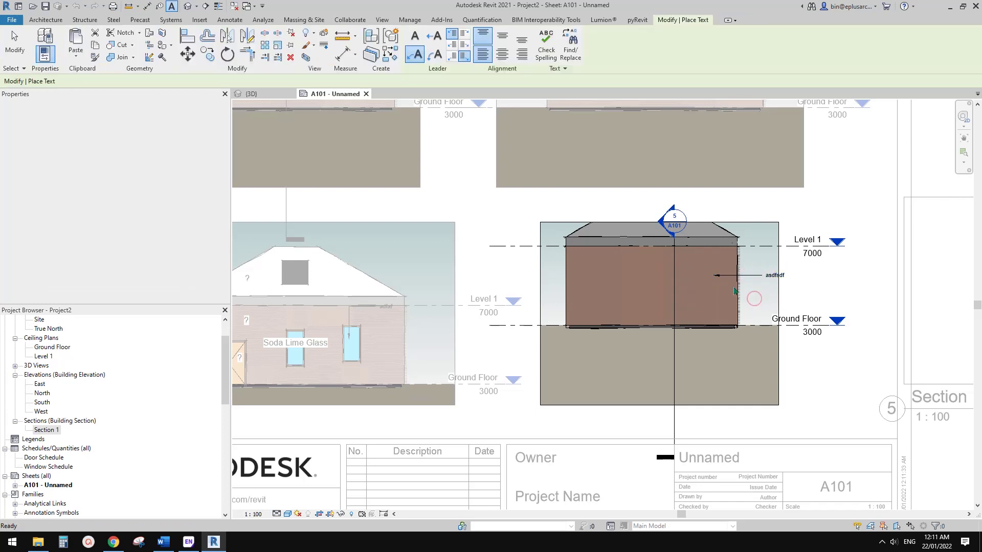
{"action": "key", "text": "Escape"}
{"action": "middle_click_drag", "start_coordinate": [469, 325], "coordinate": [629, 312]}
{"action": "right_click", "coordinate": [557, 268]}
{"action": "left_click", "coordinate": [601, 319]}
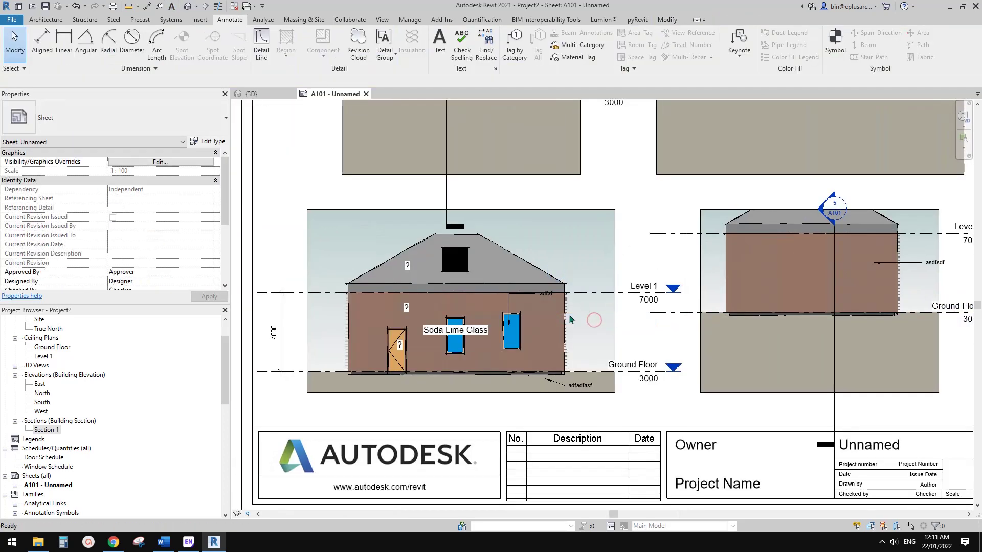
{"action": "double_click", "coordinate": [571, 319]}
Try moving all text notes of this type in the entire project straight up by 3000 mm, and undo the move.
{"action": "left_click", "coordinate": [587, 387]}
{"action": "middle_click_drag", "start_coordinate": [590, 297], "coordinate": [546, 304]}
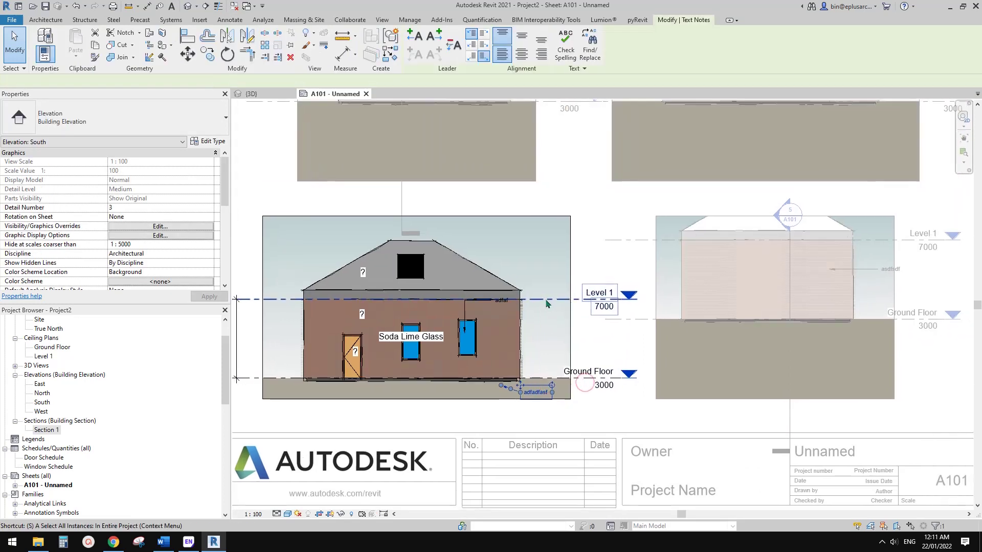
{"action": "key", "text": "s"}
{"action": "key", "text": "a"}
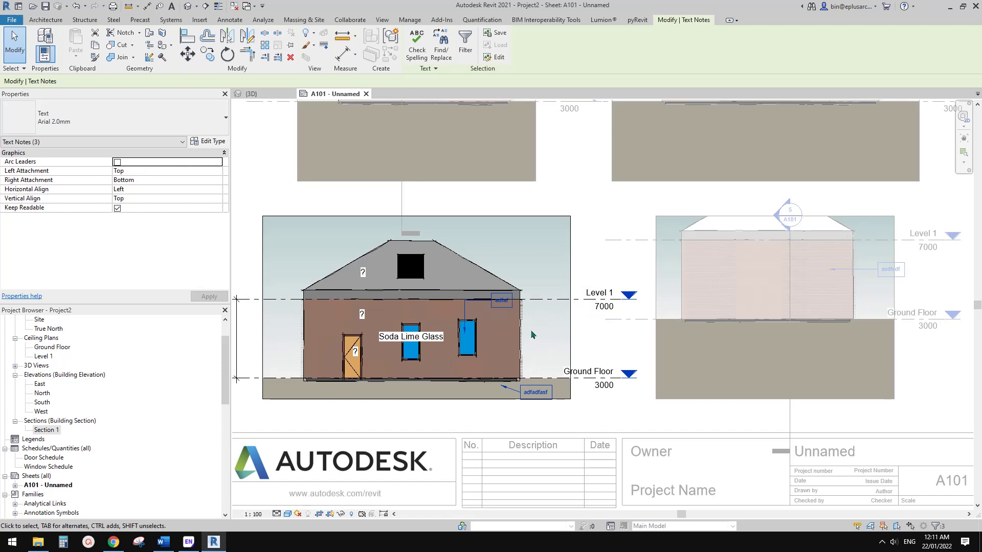
{"action": "middle_click_drag", "start_coordinate": [487, 328], "coordinate": [517, 327]}
{"action": "key", "text": "v"}
{"action": "left_click", "coordinate": [578, 336]}
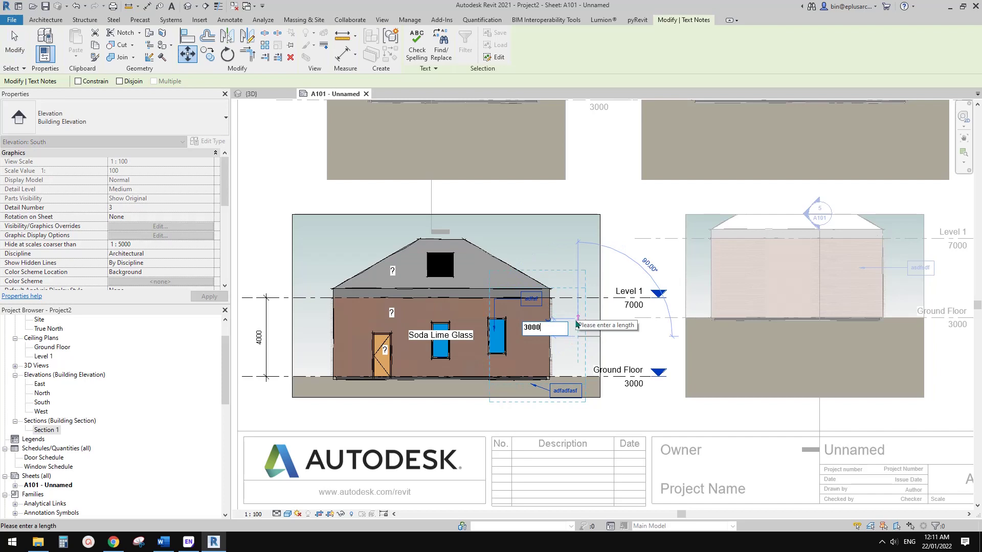
{"action": "key", "text": "Return"}
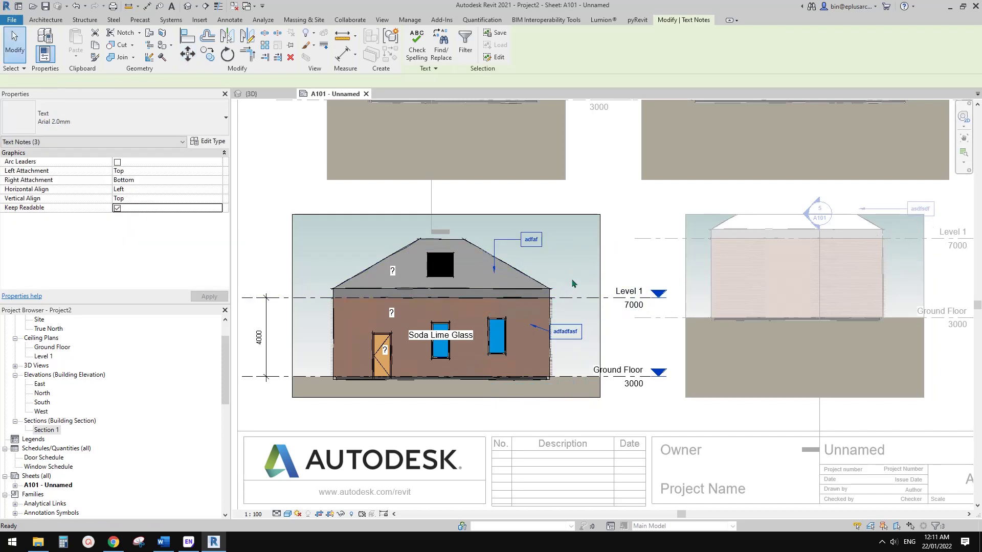
{"action": "key", "text": "ctrl+z"}
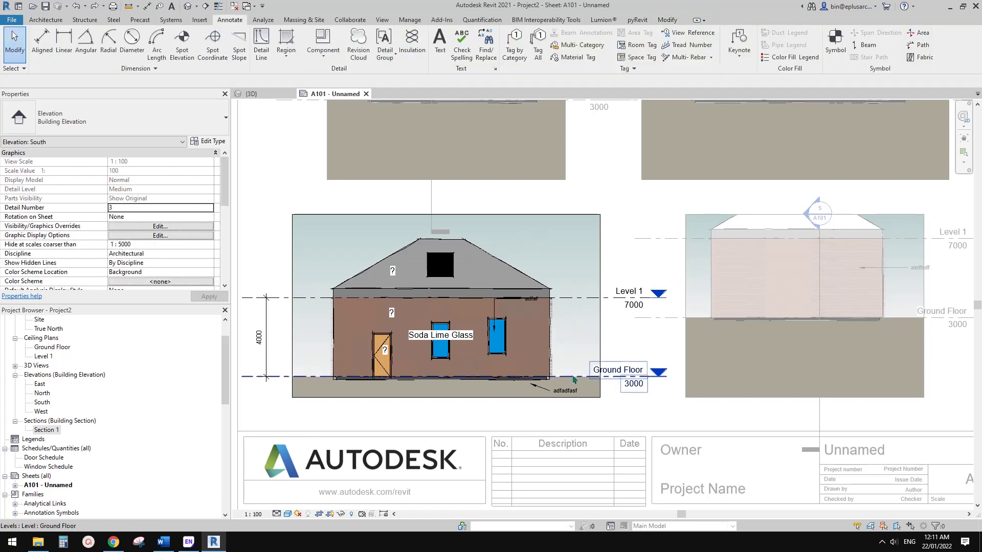
Select all text notes of the same type visible in the South elevation and clear the selection.
{"action": "middle_click_drag", "start_coordinate": [573, 380], "coordinate": [519, 376]}
{"action": "left_click", "coordinate": [519, 388]}
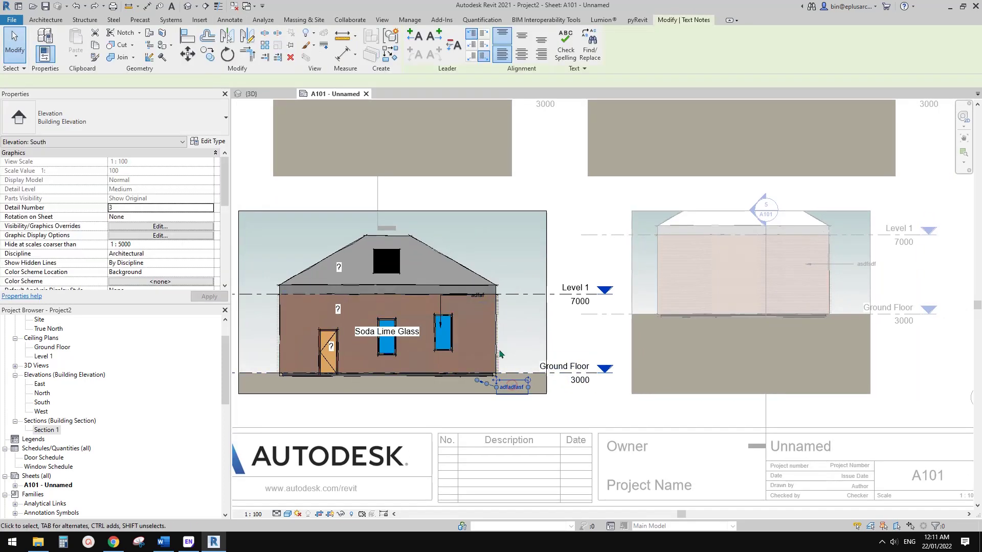
{"action": "right_click", "coordinate": [519, 388]}
{"action": "mouse_move", "coordinate": [580, 249]}
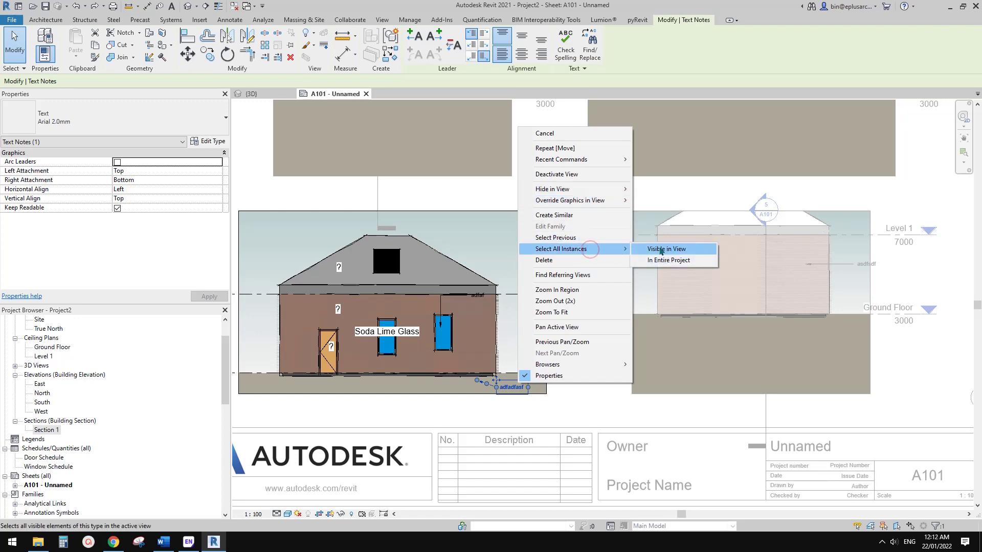
{"action": "left_click", "coordinate": [683, 249]}
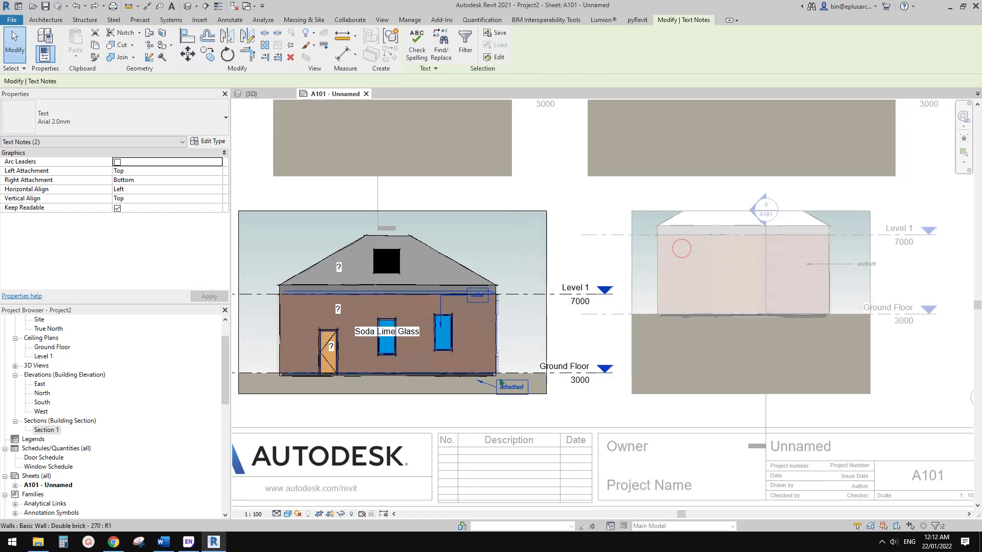
{"action": "middle_click_drag", "start_coordinate": [504, 330], "coordinate": [495, 317]}
{"action": "left_click", "coordinate": [496, 318]}
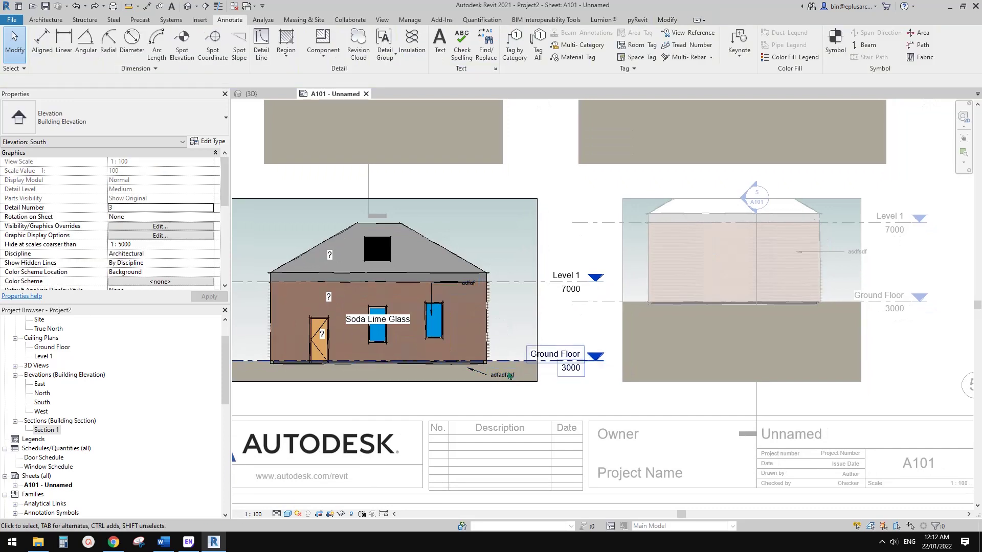
Temporarily isolate the text note category in the South elevation and clear the selection.
{"action": "left_click", "coordinate": [508, 376]}
{"action": "middle_click_drag", "start_coordinate": [563, 325], "coordinate": [591, 337]}
{"action": "scroll", "coordinate": [558, 329], "scroll_direction": "down", "scroll_amount": 1}
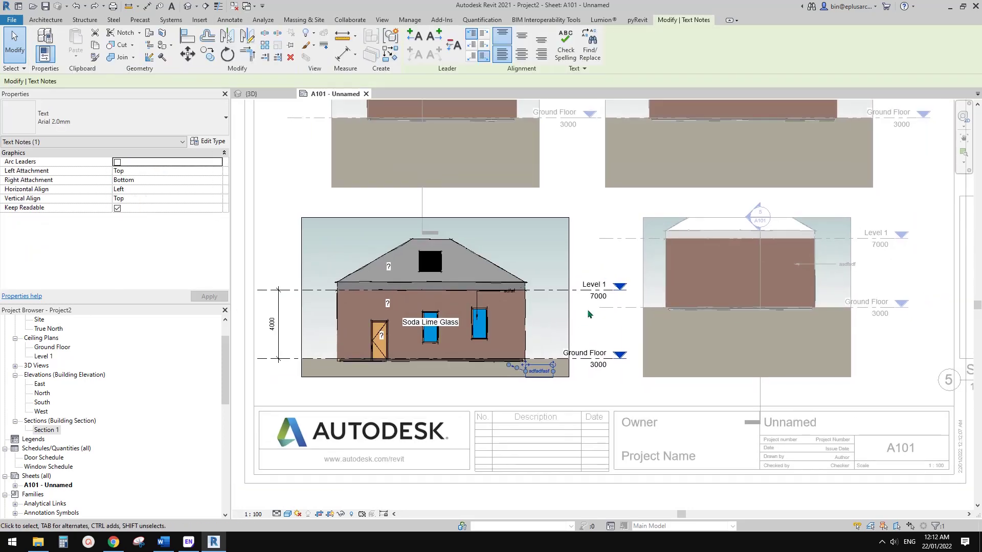
{"action": "key", "text": "i"}
{"action": "key", "text": "c"}
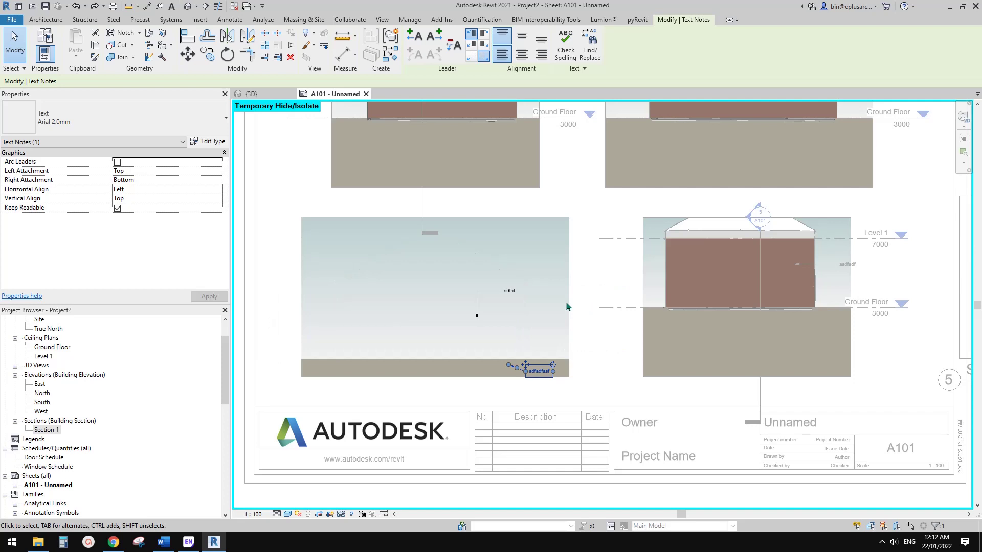
{"action": "left_click", "coordinate": [540, 323]}
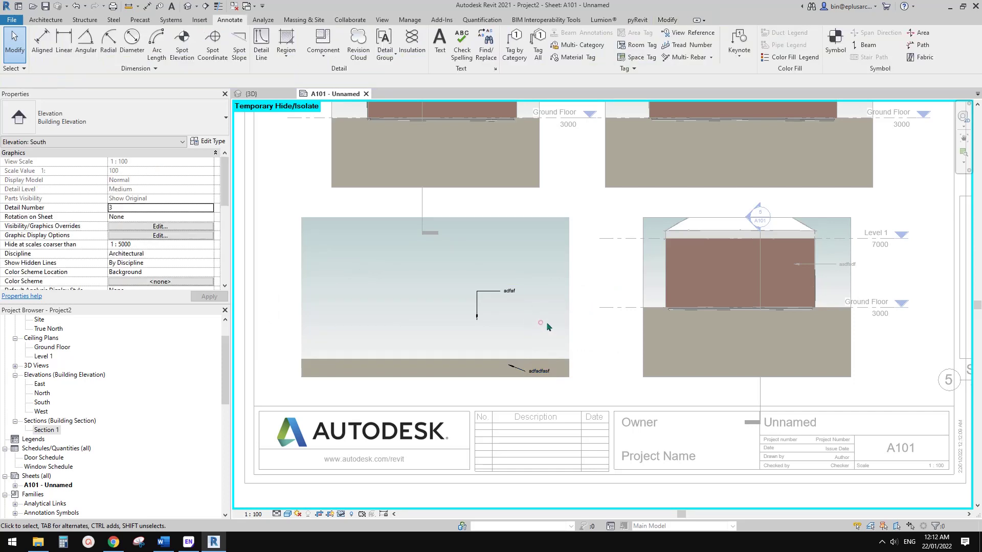
Move both isolated leader notes in the South elevation straight up by 3000 mm and reset the temporary isolation.
{"action": "left_click", "coordinate": [505, 294]}
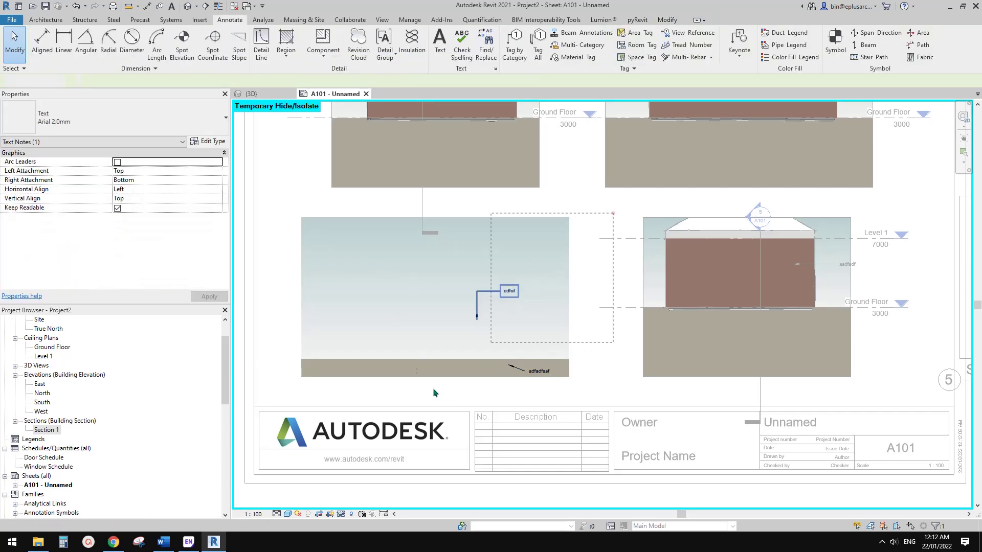
{"action": "scroll", "coordinate": [591, 273], "scroll_direction": "down", "scroll_amount": 3}
{"action": "left_click_drag", "start_coordinate": [617, 217], "coordinate": [435, 372]}
{"action": "left_click_drag", "start_coordinate": [596, 250], "coordinate": [480, 348]}
{"action": "left_click_drag", "start_coordinate": [573, 267], "coordinate": [451, 353]}
{"action": "key", "text": "m"}
{"action": "key", "text": "v"}
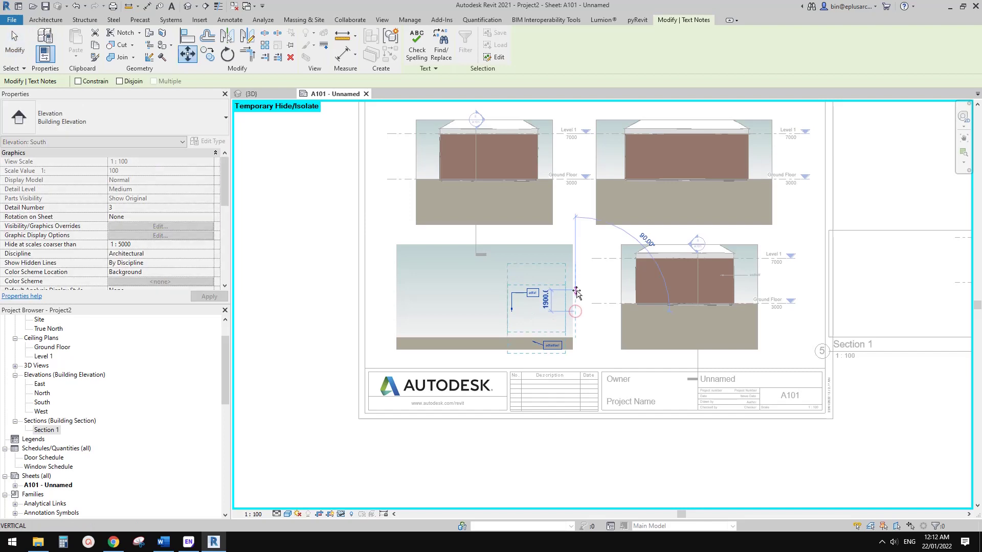
{"action": "type", "text": "3000"}
{"action": "key", "text": "Return"}
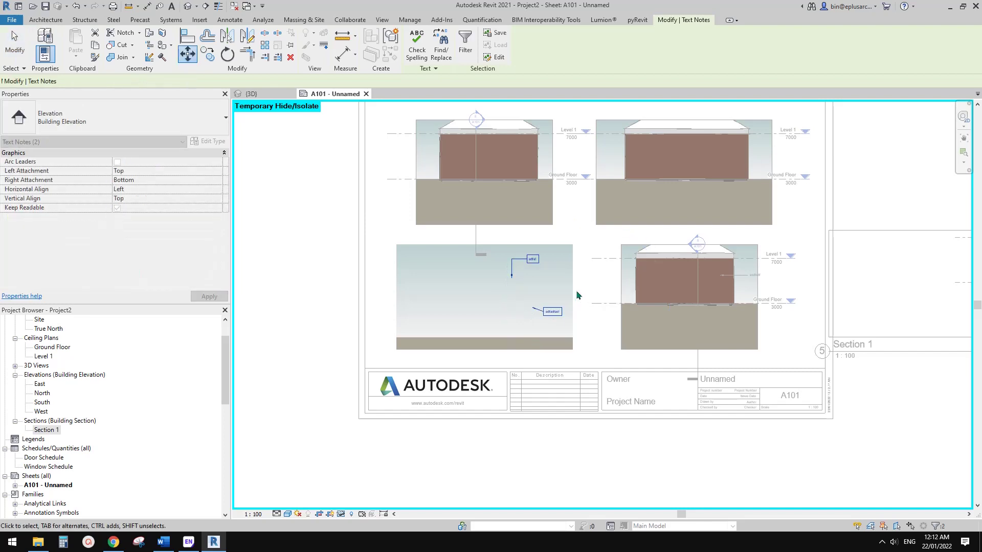
{"action": "key", "text": "h"}
{"action": "key", "text": "r"}
{"action": "middle_click_drag", "start_coordinate": [817, 339], "coordinate": [740, 327]}
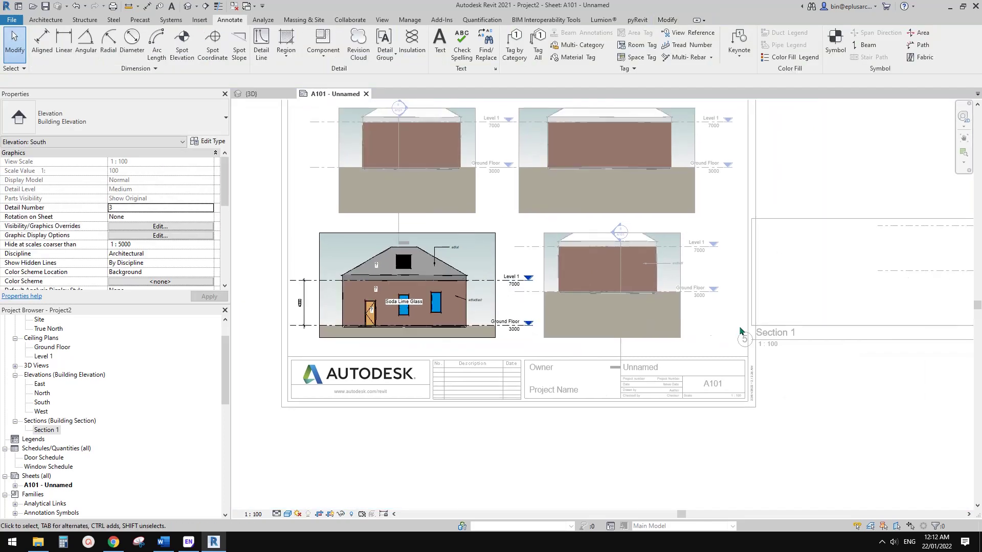
Activate the West elevation, move its crop region straight up by 3000 mm, and deactivate the view.
{"action": "scroll", "coordinate": [739, 331], "scroll_direction": "up", "scroll_amount": 2}
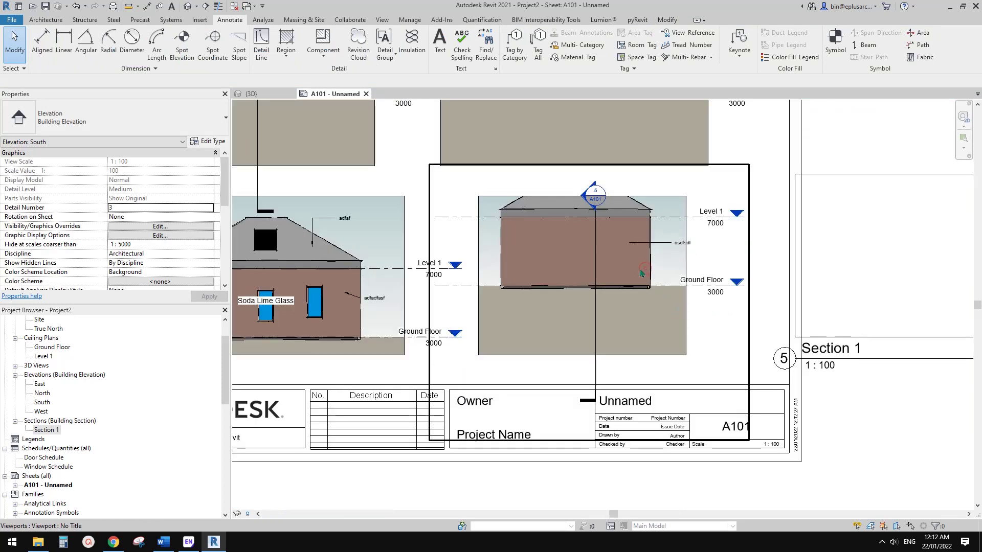
{"action": "scroll", "coordinate": [584, 294], "scroll_direction": "up", "scroll_amount": 1}
{"action": "middle_click_drag", "start_coordinate": [724, 158], "coordinate": [652, 184]}
{"action": "middle_click_drag", "start_coordinate": [614, 238], "coordinate": [579, 283]}
{"action": "scroll", "coordinate": [588, 272], "scroll_direction": "down", "scroll_amount": 1}
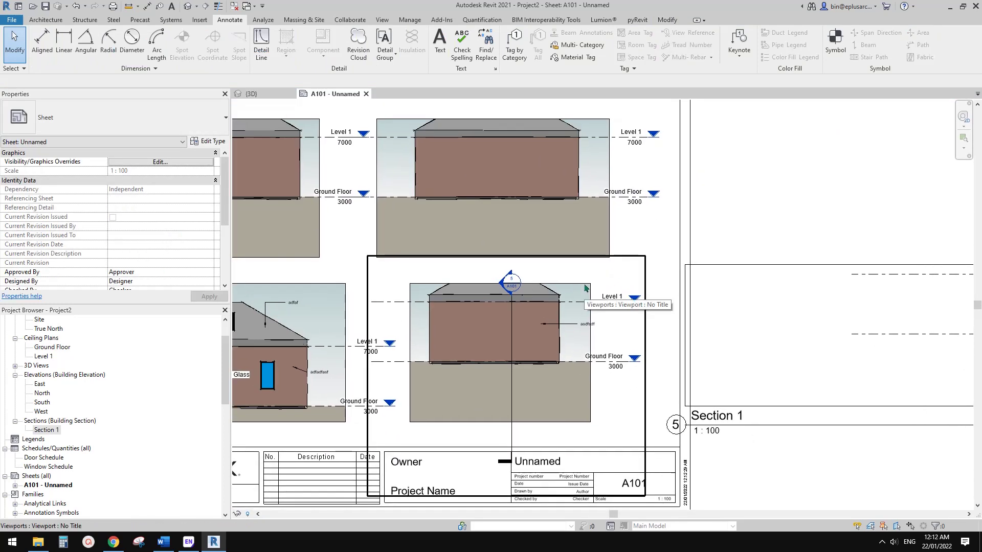
{"action": "left_click", "coordinate": [574, 311]}
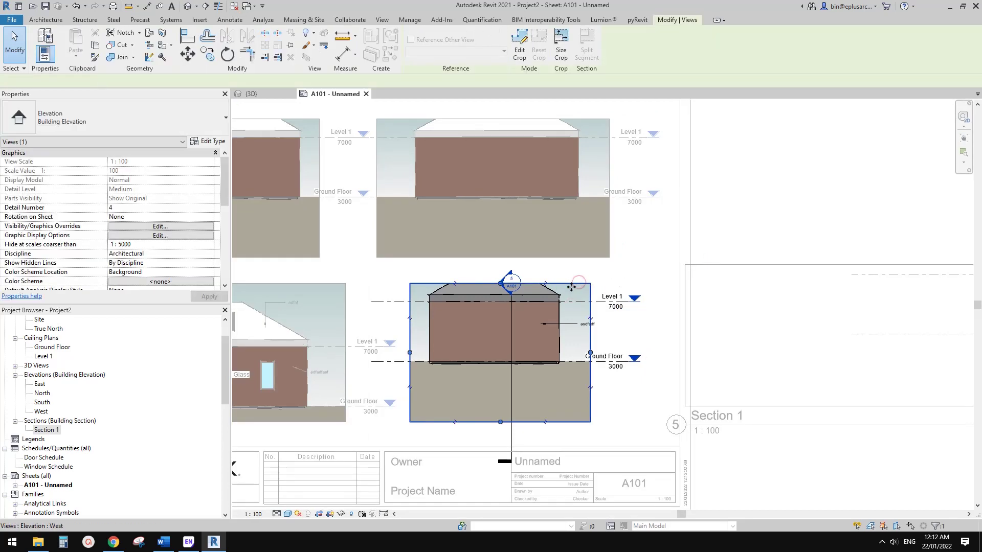
{"action": "scroll", "coordinate": [571, 309], "scroll_direction": "up", "scroll_amount": 1}
{"action": "middle_click_drag", "start_coordinate": [571, 310], "coordinate": [576, 289]}
{"action": "key", "text": "m"}
{"action": "key", "text": "v"}
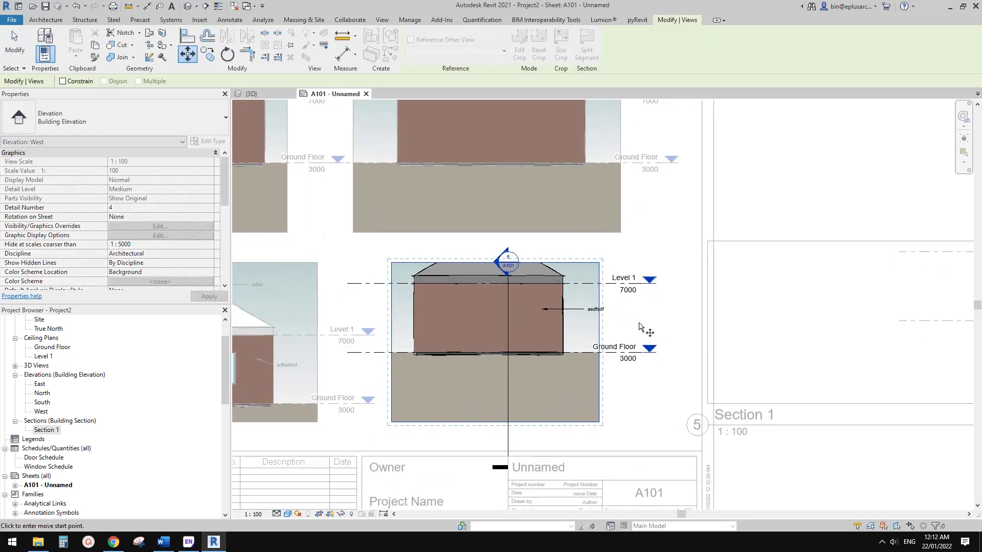
{"action": "left_click", "coordinate": [639, 322]}
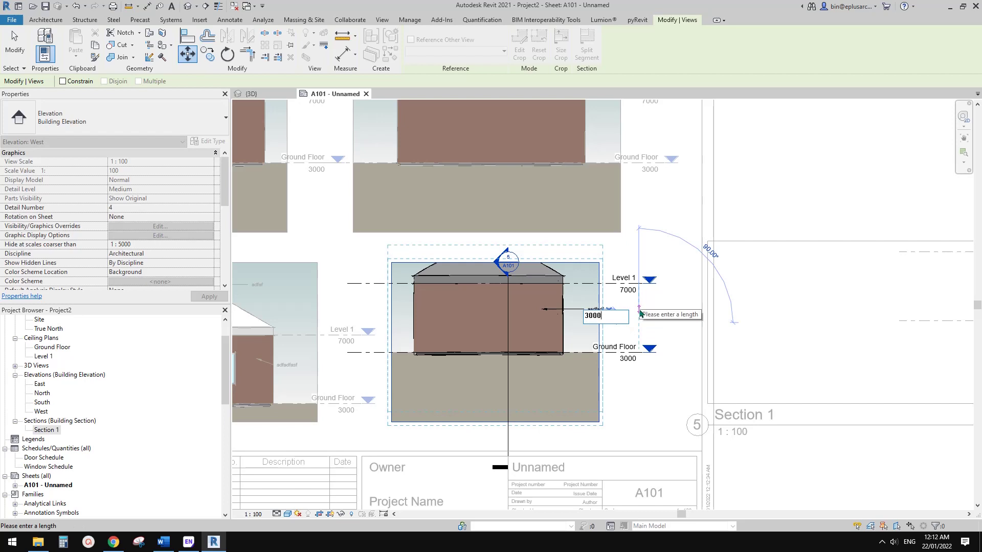
{"action": "left_click", "coordinate": [640, 312]}
{"action": "scroll", "coordinate": [666, 329], "scroll_direction": "down", "scroll_amount": 2}
{"action": "middle_click_drag", "start_coordinate": [667, 328], "coordinate": [669, 324]}
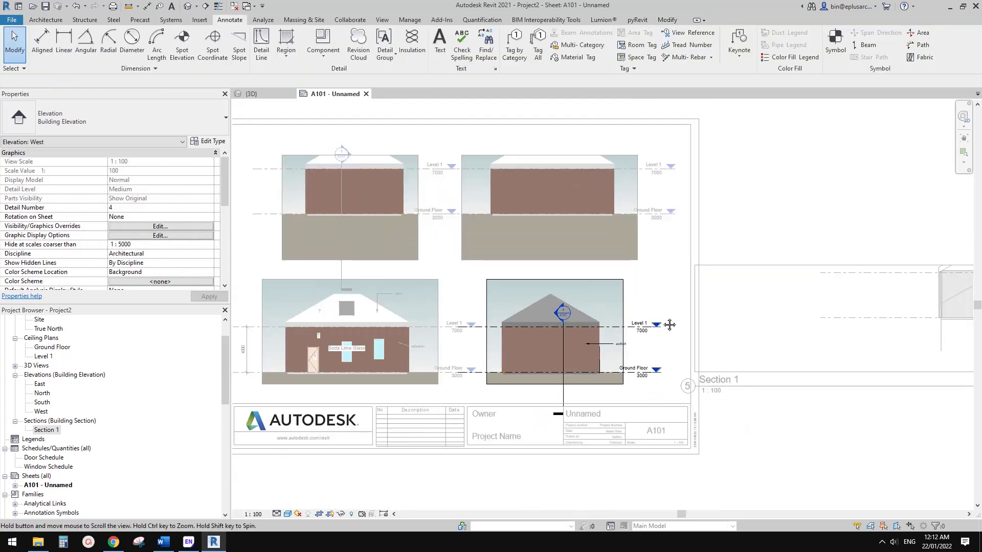
{"action": "right_click", "coordinate": [677, 240]}
{"action": "left_click", "coordinate": [662, 284]}
{"action": "right_click", "coordinate": [676, 254]}
{"action": "left_click", "coordinate": [721, 302]}
Activate the North elevation, move its crop region straight up by 3000 mm, and deactivate the view.
{"action": "middle_click_drag", "start_coordinate": [702, 273], "coordinate": [703, 282]}
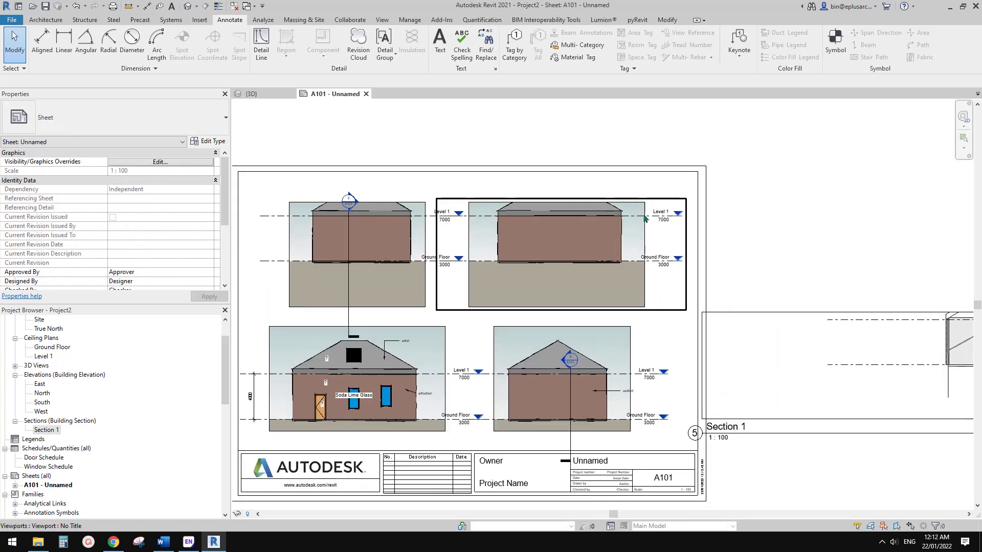
{"action": "scroll", "coordinate": [673, 241], "scroll_direction": "up", "scroll_amount": 2}
{"action": "left_click", "coordinate": [640, 247]}
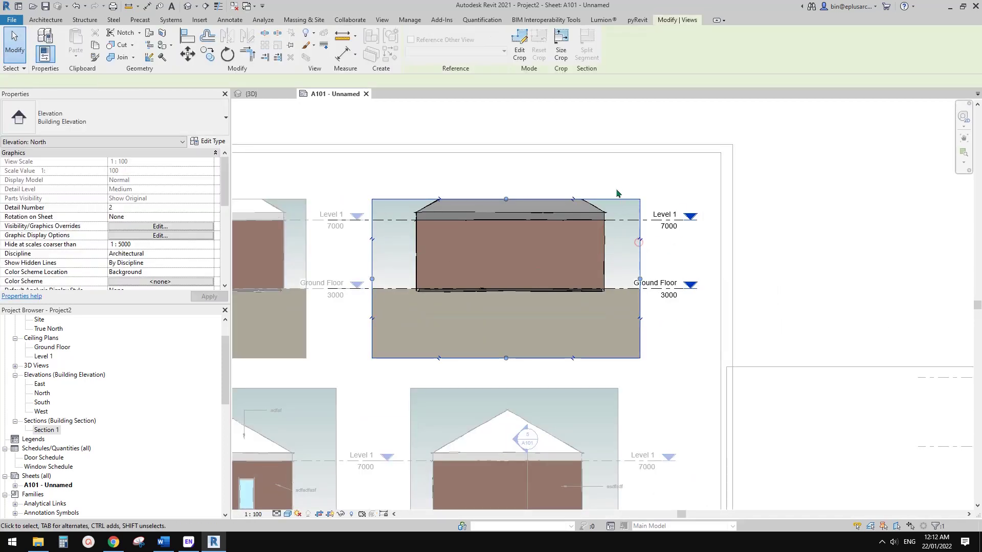
{"action": "key", "text": "m"}
{"action": "key", "text": "v"}
{"action": "left_click", "coordinate": [681, 236]}
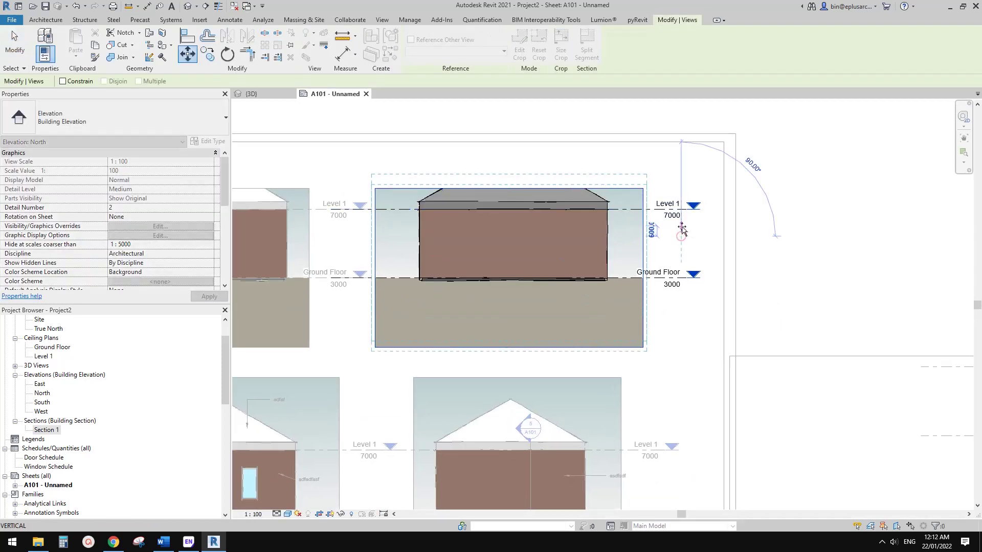
{"action": "type", "text": "3000"}
{"action": "key", "text": "Return"}
{"action": "scroll", "coordinate": [672, 237], "scroll_direction": "down", "scroll_amount": 3}
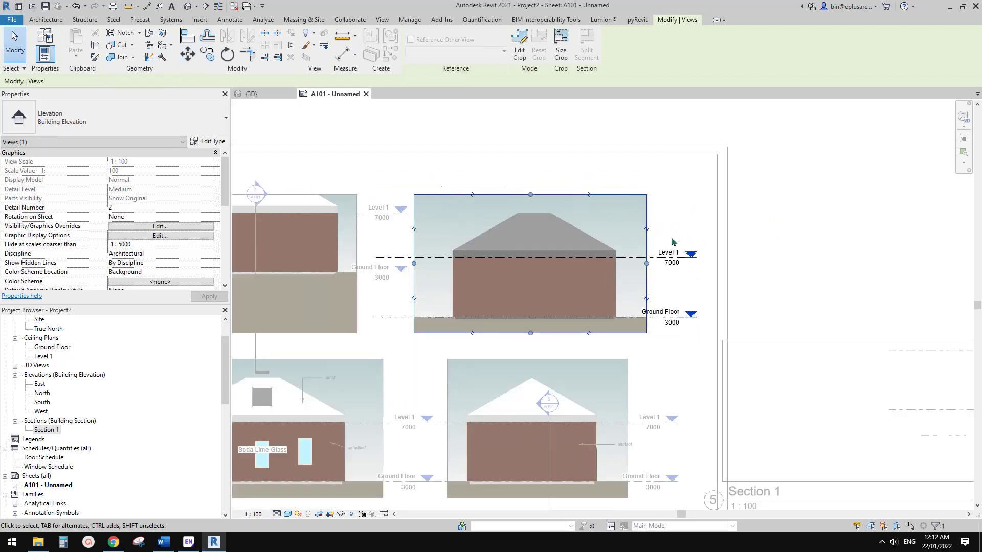
{"action": "right_click", "coordinate": [500, 160]}
{"action": "left_click", "coordinate": [536, 207]}
Activate the East elevation, move its crop region straight up by 3000 mm, and deactivate the view.
{"action": "double_click", "coordinate": [408, 223]}
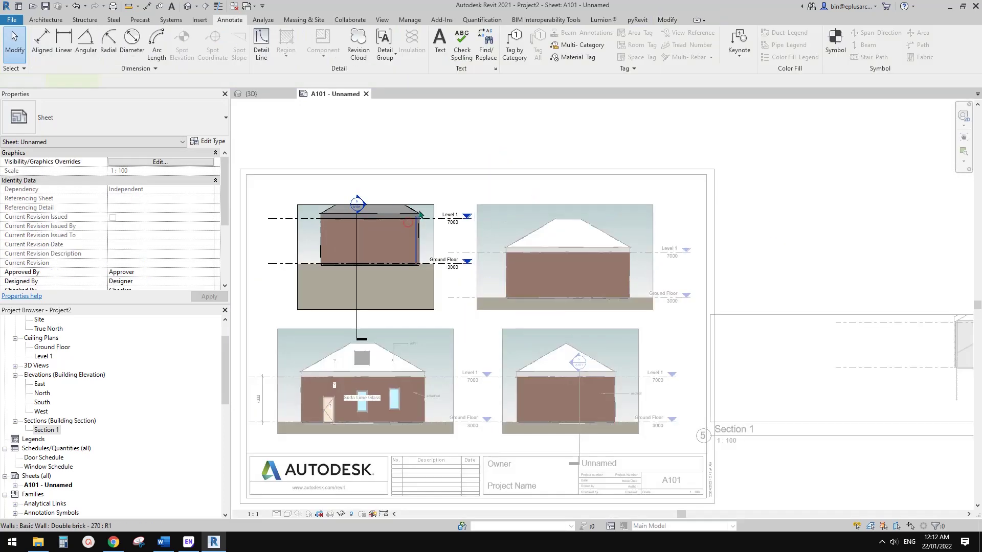
{"action": "left_click", "coordinate": [422, 207]}
{"action": "key", "text": "m"}
{"action": "key", "text": "v"}
{"action": "left_click", "coordinate": [443, 180]}
{"action": "type", "text": "3"}
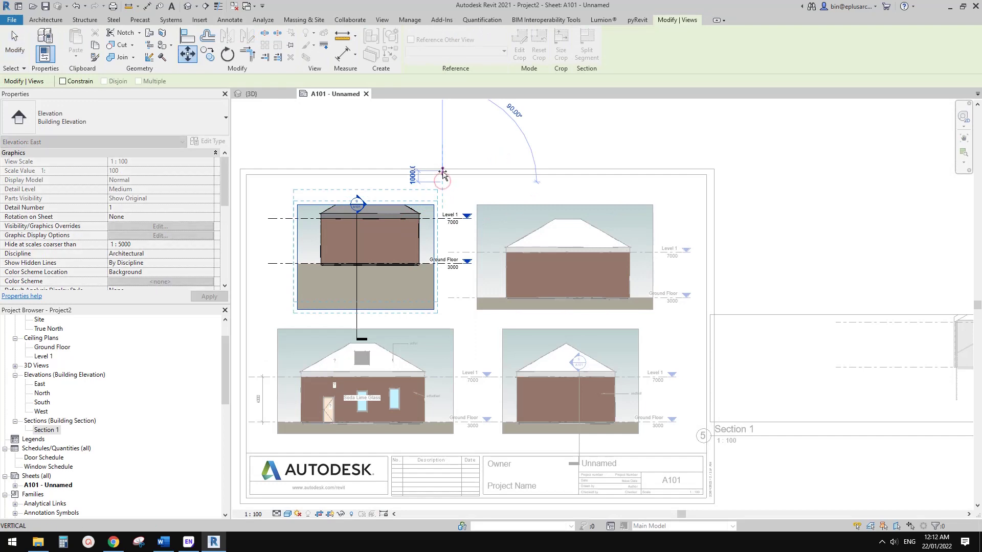
{"action": "key", "text": "Escape"}
{"action": "key", "text": "Escape"}
{"action": "right_click", "coordinate": [508, 160]}
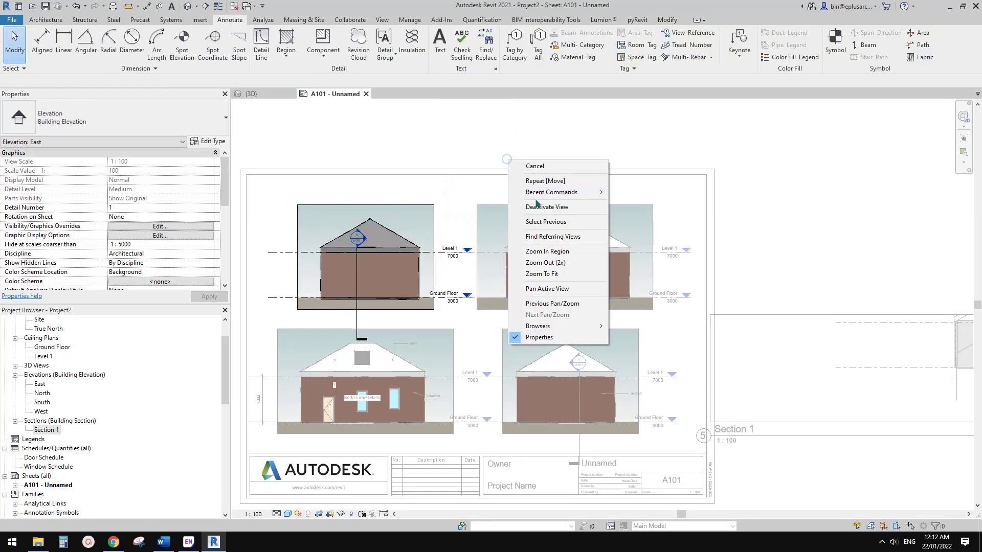
{"action": "left_click", "coordinate": [535, 200]}
Activate the Section 1 view, move its crop region straight up by 3000 mm, and deactivate the view.
{"action": "middle_click_drag", "start_coordinate": [913, 271], "coordinate": [472, 209]}
{"action": "double_click", "coordinate": [673, 294]}
{"action": "scroll", "coordinate": [603, 290], "scroll_direction": "up", "scroll_amount": 1}
{"action": "middle_click_drag", "start_coordinate": [603, 290], "coordinate": [504, 297]}
{"action": "left_click", "coordinate": [637, 257]}
{"action": "middle_click_drag", "start_coordinate": [584, 248], "coordinate": [585, 254]}
{"action": "key", "text": "m"}
{"action": "key", "text": "v"}
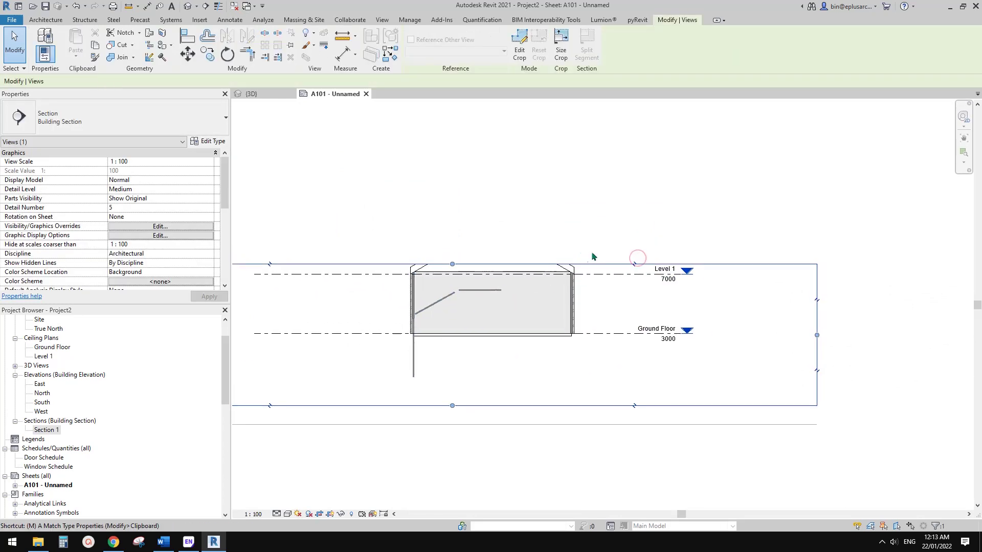
{"action": "left_click", "coordinate": [619, 233]}
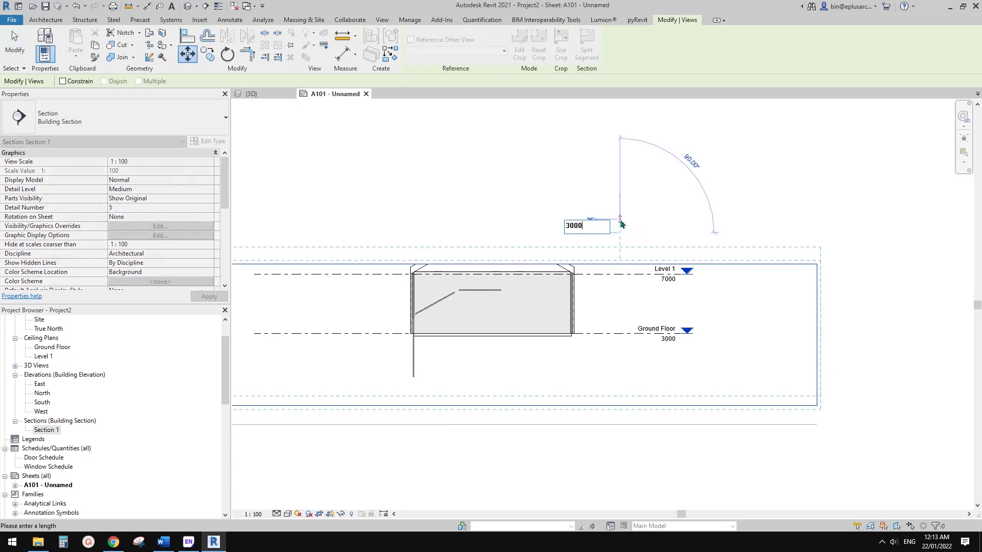
{"action": "key", "text": "Return"}
{"action": "key", "text": "Escape"}
{"action": "right_click", "coordinate": [663, 226]}
{"action": "left_click", "coordinate": [707, 273]}
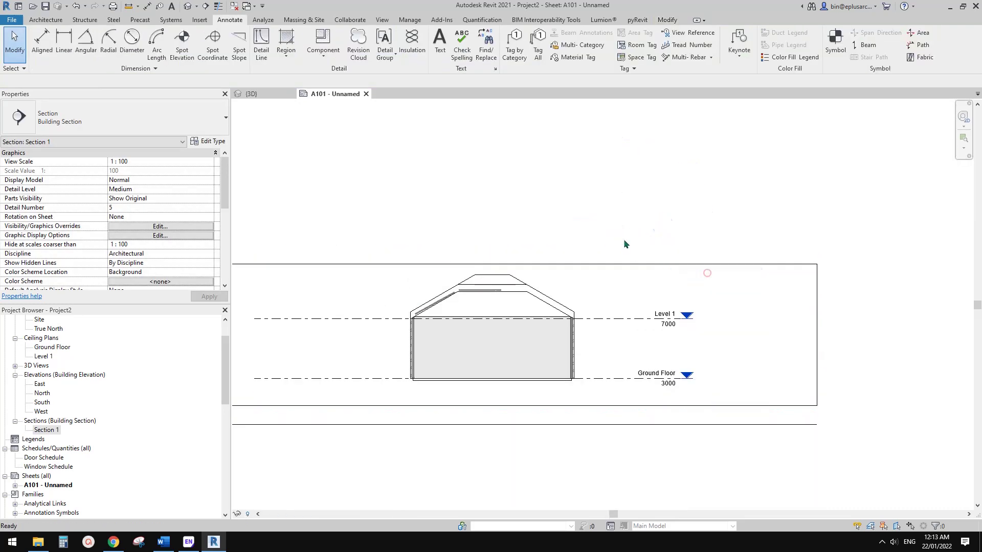
Examine the Section 1 viewport beside the sheet, checking the building's position within its crop region.
{"action": "double_click", "coordinate": [624, 243]}
{"action": "scroll", "coordinate": [460, 312], "scroll_direction": "up", "scroll_amount": 1}
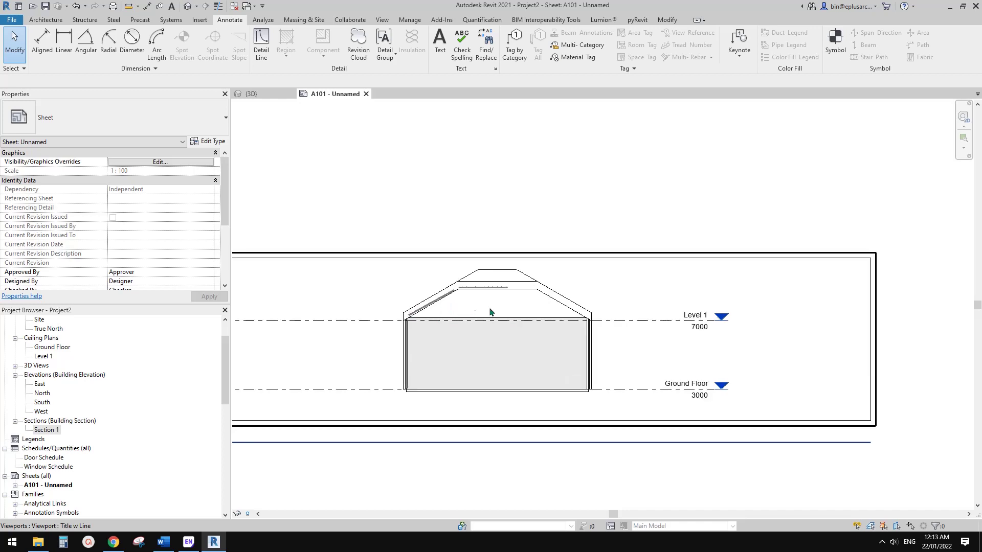
{"action": "scroll", "coordinate": [489, 293], "scroll_direction": "down", "scroll_amount": 3}
{"action": "middle_click_drag", "start_coordinate": [515, 311], "coordinate": [764, 293]}
{"action": "middle_click_drag", "start_coordinate": [397, 325], "coordinate": [418, 295]}
{"action": "scroll", "coordinate": [564, 317], "scroll_direction": "up", "scroll_amount": 1}
{"action": "scroll", "coordinate": [437, 311], "scroll_direction": "down", "scroll_amount": 3}
{"action": "scroll", "coordinate": [696, 279], "scroll_direction": "up", "scroll_amount": 3}
{"action": "scroll", "coordinate": [695, 277], "scroll_direction": "up", "scroll_amount": 2}
{"action": "scroll", "coordinate": [499, 291], "scroll_direction": "down", "scroll_amount": 2}
{"action": "middle_click_drag", "start_coordinate": [496, 291], "coordinate": [853, 277]}
{"action": "middle_click_drag", "start_coordinate": [549, 304], "coordinate": [317, 297]}
{"action": "middle_click_drag", "start_coordinate": [744, 284], "coordinate": [585, 292]}
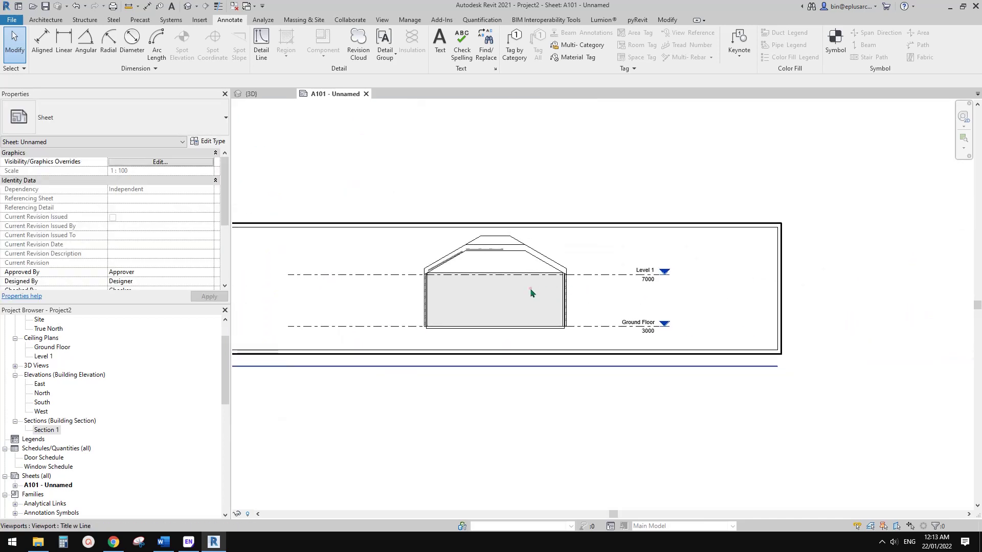
Activate Section 1 and add two leader notes, an empty one pointing at the wall and "adfsf" pointing at the roof space.
{"action": "double_click", "coordinate": [530, 287]}
{"action": "scroll", "coordinate": [538, 284], "scroll_direction": "up", "scroll_amount": 2}
{"action": "key", "text": "t"}
{"action": "key", "text": "x"}
{"action": "left_click", "coordinate": [536, 297]}
{"action": "left_click", "coordinate": [596, 296]}
{"action": "left_click", "coordinate": [532, 254]}
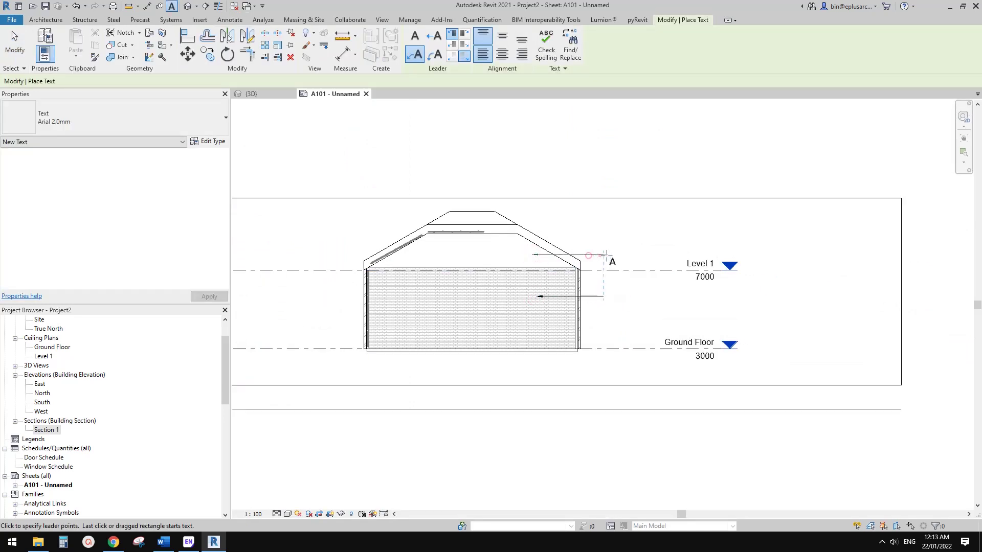
{"action": "left_click", "coordinate": [604, 256]}
{"action": "type", "text": "adfsf"}
{"action": "left_click", "coordinate": [635, 243]}
{"action": "key", "text": "Escape"}
{"action": "key", "text": "Escape"}
{"action": "middle_click_drag", "start_coordinate": [594, 265], "coordinate": [595, 285]}
{"action": "scroll", "coordinate": [589, 272], "scroll_direction": "down", "scroll_amount": 1}
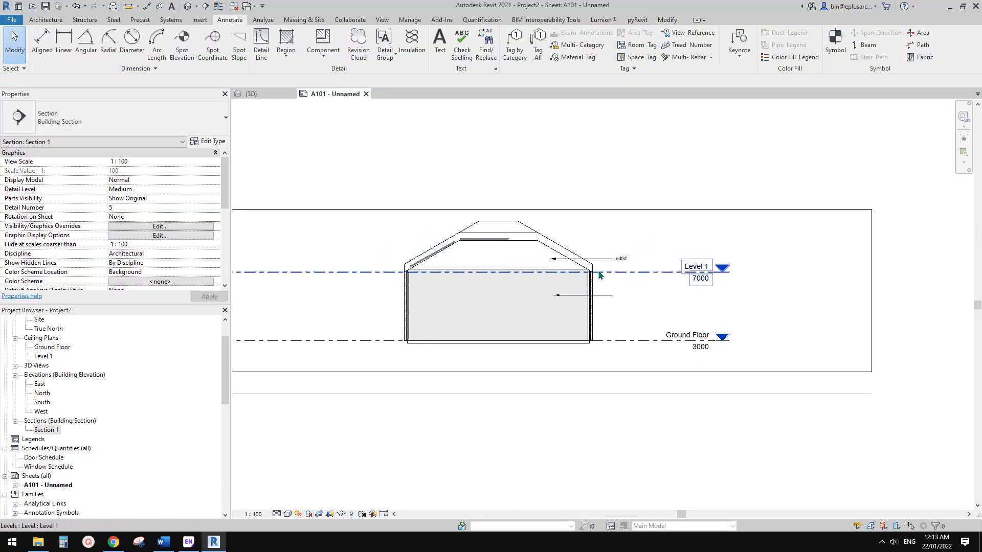
Set the Ground Floor level's elevation to 6000 in Section 1 and deactivate the view.
{"action": "left_click", "coordinate": [646, 341]}
{"action": "left_click", "coordinate": [701, 350]}
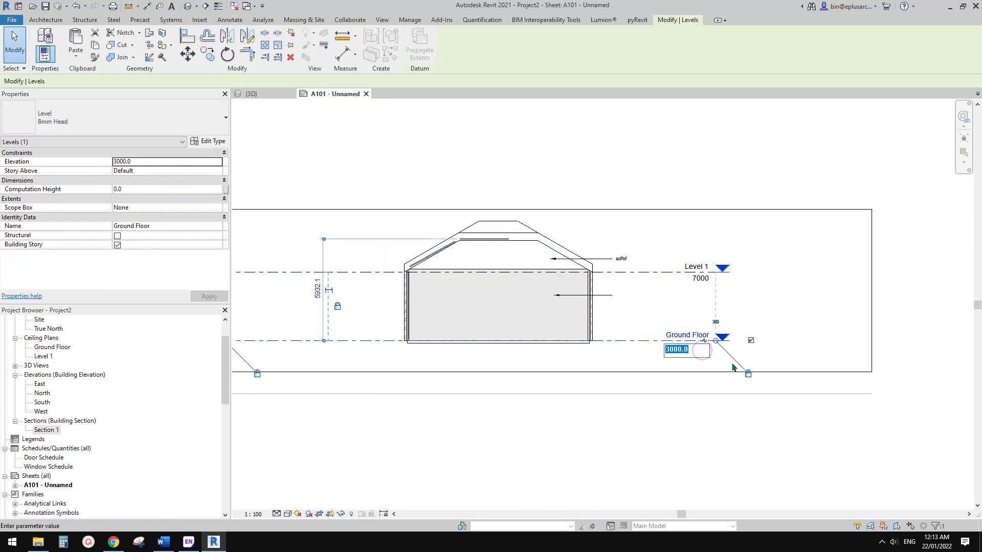
{"action": "key", "text": "Return"}
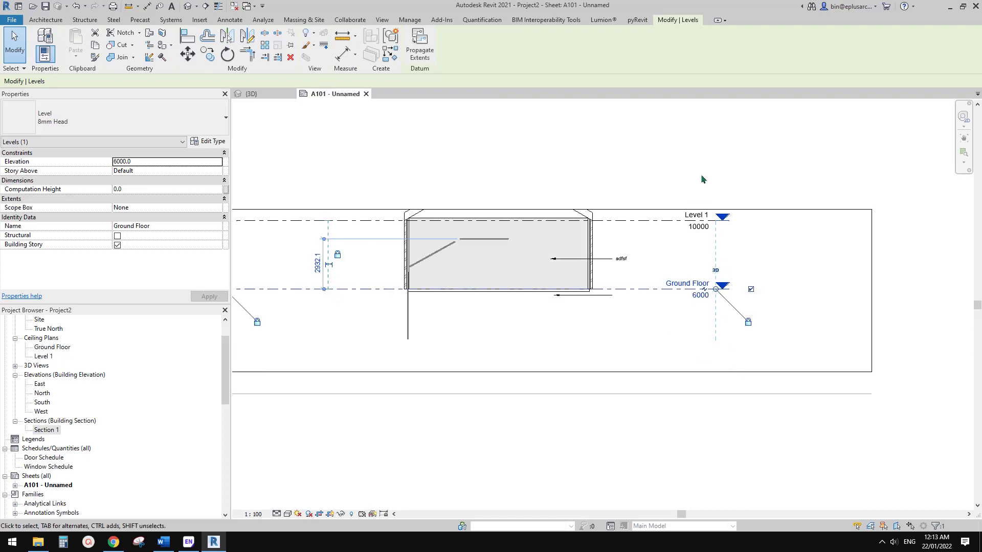
{"action": "right_click", "coordinate": [697, 151]}
{"action": "left_click", "coordinate": [716, 198]}
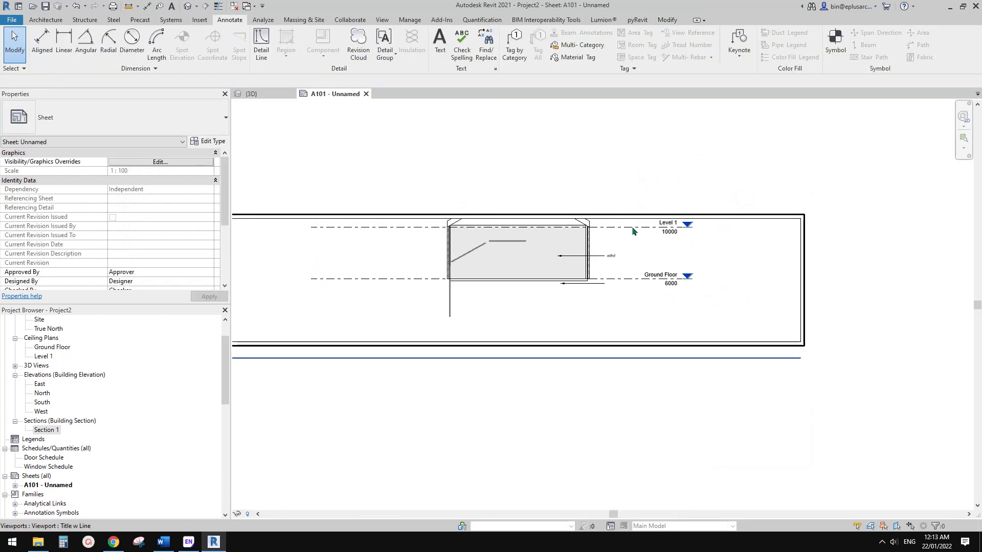
Reactivate Section 1 and move its crop region straight up by 3000 mm.
{"action": "left_click", "coordinate": [660, 249]}
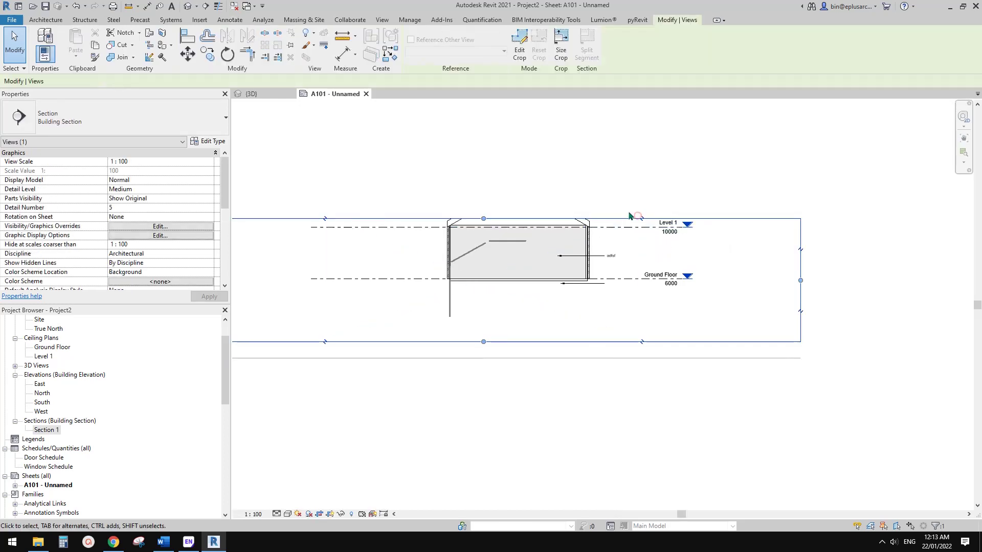
{"action": "left_click", "coordinate": [645, 184]}
{"action": "type", "text": "3"}
{"action": "key", "text": "Return"}
{"action": "key", "text": "Escape"}
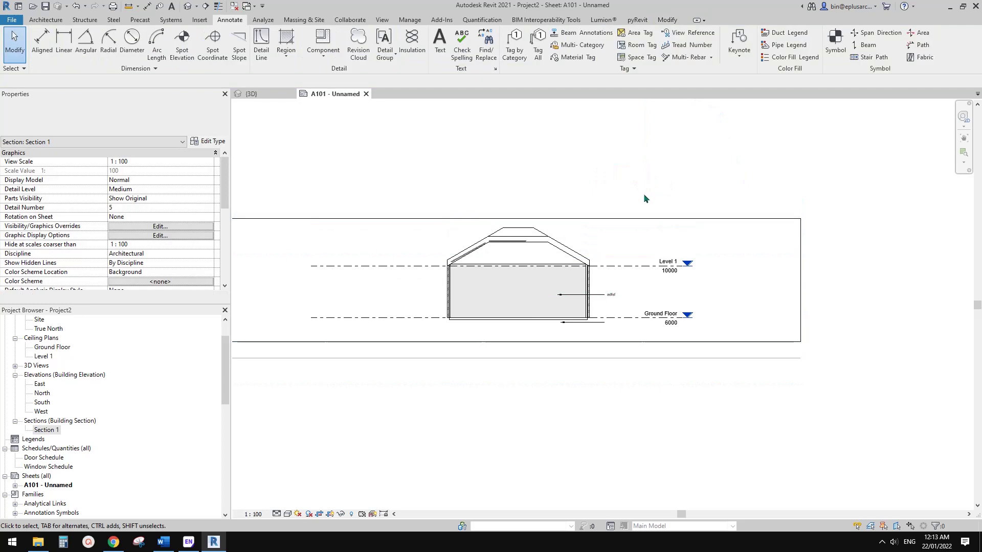
Move both leader notes in Section 1 straight up by 3000 mm and deactivate the view.
{"action": "left_click", "coordinate": [606, 298]}
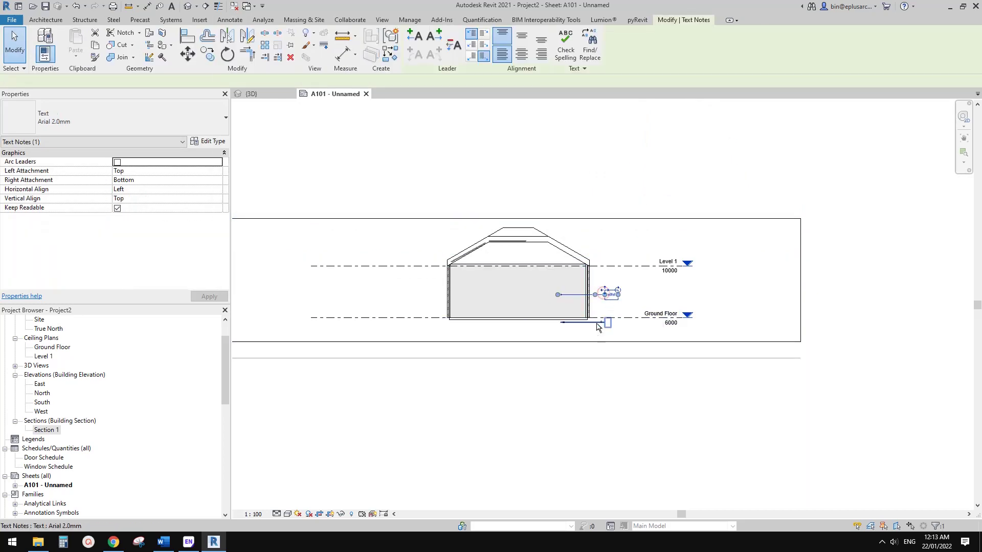
{"action": "left_click", "coordinate": [596, 323], "text": "ctrl"}
{"action": "key", "text": "m"}
{"action": "key", "text": "v"}
{"action": "left_click", "coordinate": [651, 294]}
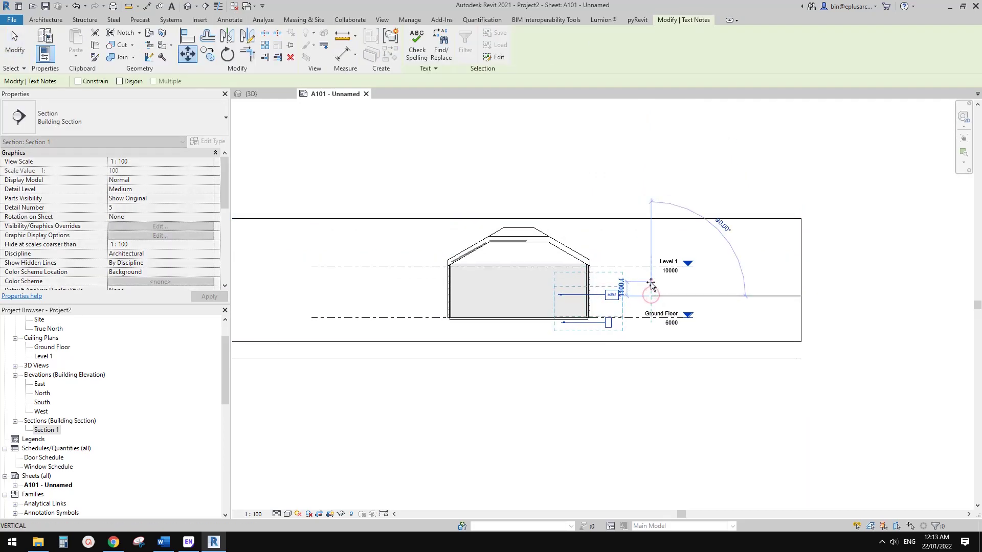
{"action": "key", "text": "Return"}
{"action": "key", "text": "Escape"}
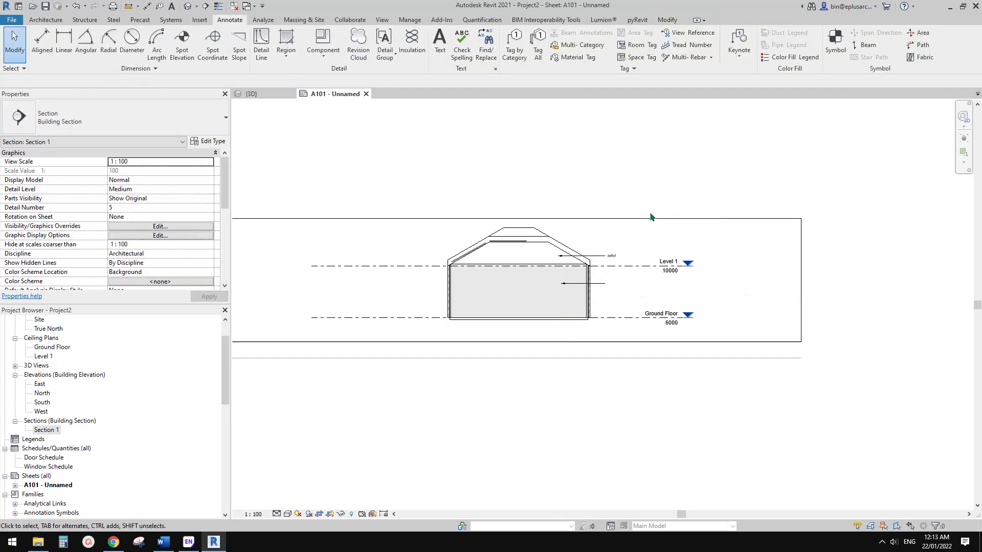
{"action": "right_click", "coordinate": [783, 200]}
{"action": "left_click", "coordinate": [832, 259]}
{"action": "scroll", "coordinate": [684, 244], "scroll_direction": "down", "scroll_amount": 5}
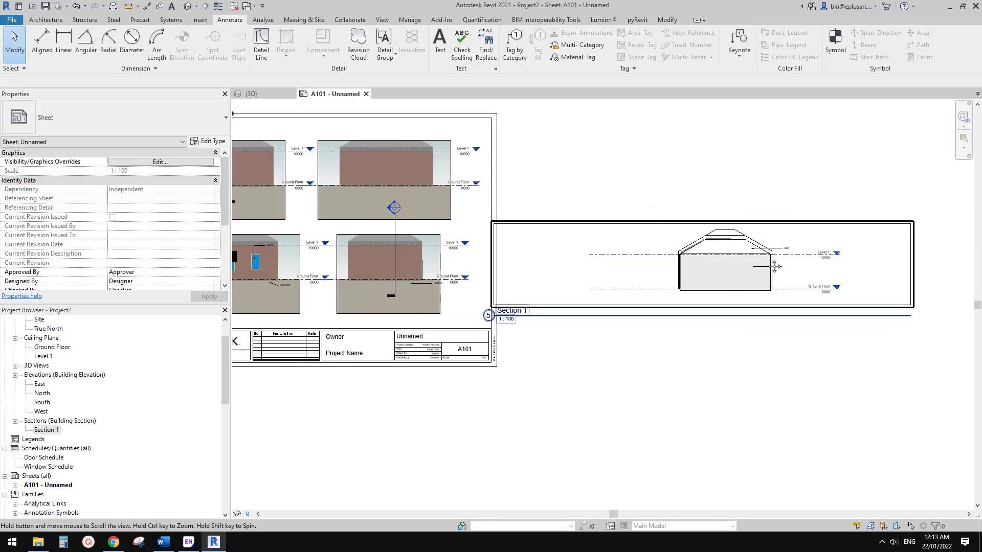
Activate the West elevation, shift its crop region vertically upward by 3000 mm, and return to the sheet.
{"action": "middle_click_drag", "start_coordinate": [655, 280], "coordinate": [699, 281]}
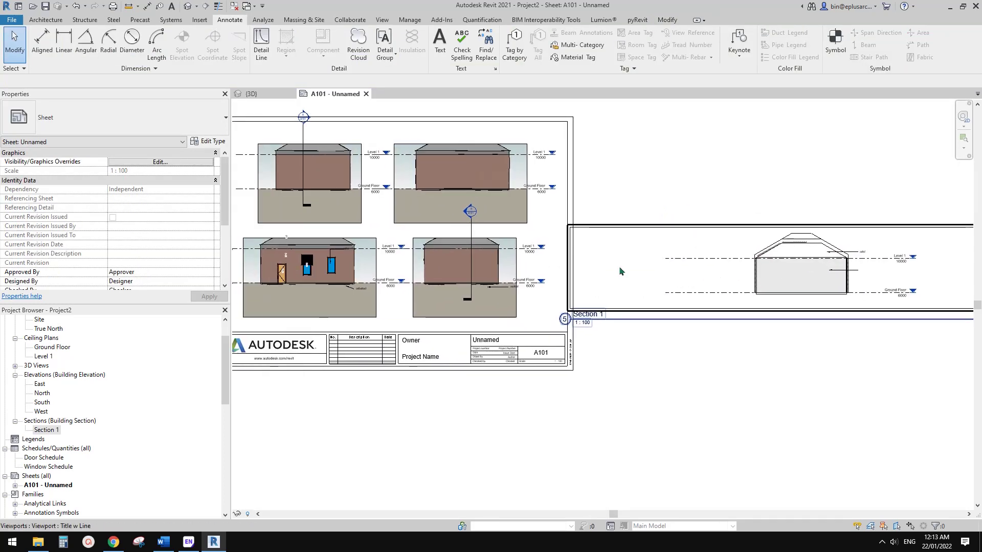
{"action": "middle_click_drag", "start_coordinate": [477, 264], "coordinate": [569, 278]}
{"action": "double_click", "coordinate": [584, 274]}
{"action": "left_click", "coordinate": [592, 254]}
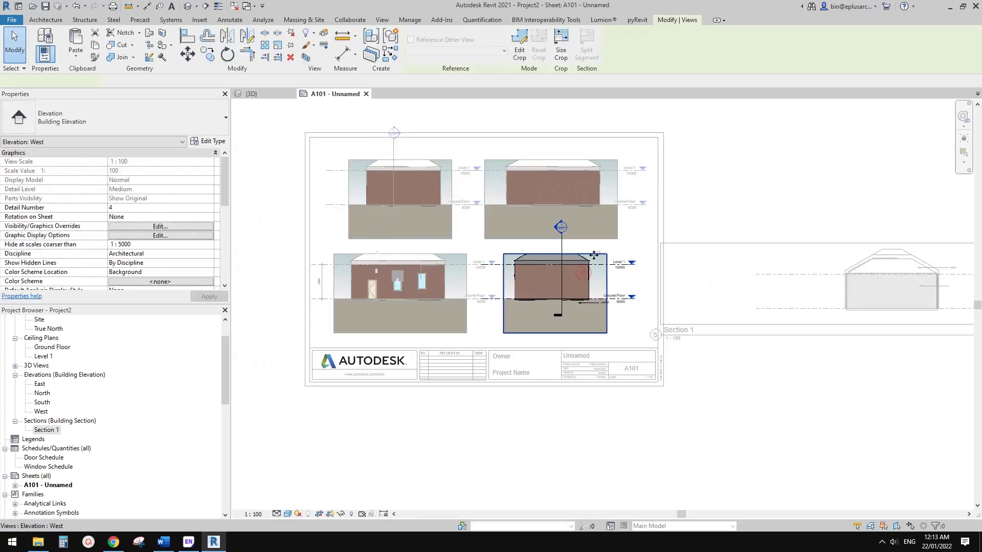
{"action": "scroll", "coordinate": [592, 239], "scroll_direction": "up", "scroll_amount": 1}
{"action": "key", "text": "m"}
{"action": "key", "text": "v"}
{"action": "left_click", "coordinate": [665, 268]}
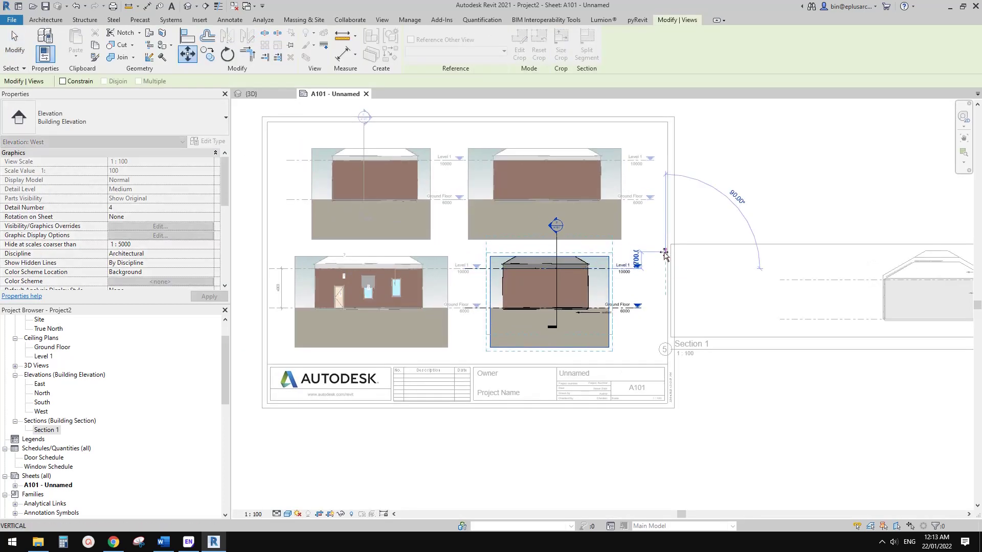
{"action": "key", "text": "Escape"}
{"action": "key", "text": "Escape"}
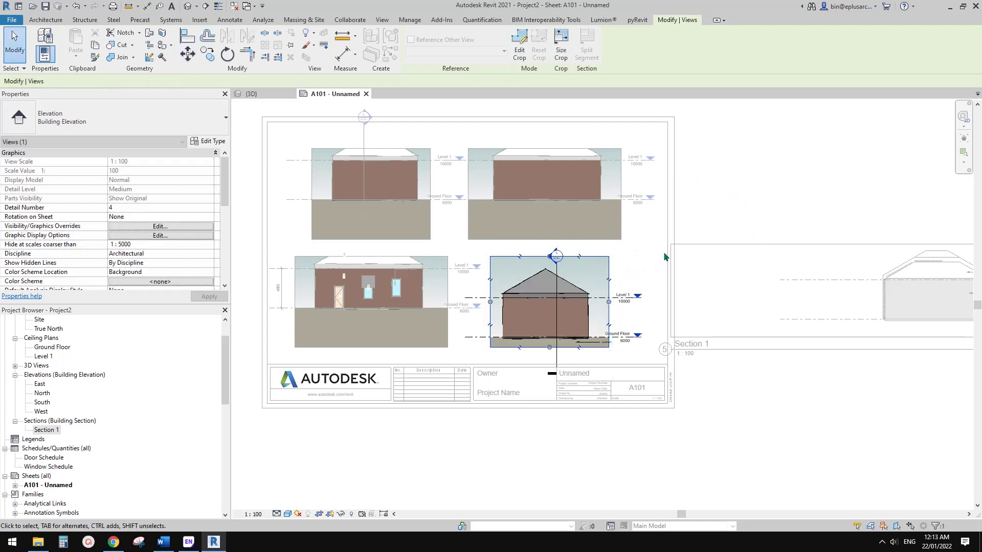
{"action": "right_click", "coordinate": [707, 226]}
{"action": "left_click", "coordinate": [746, 275]}
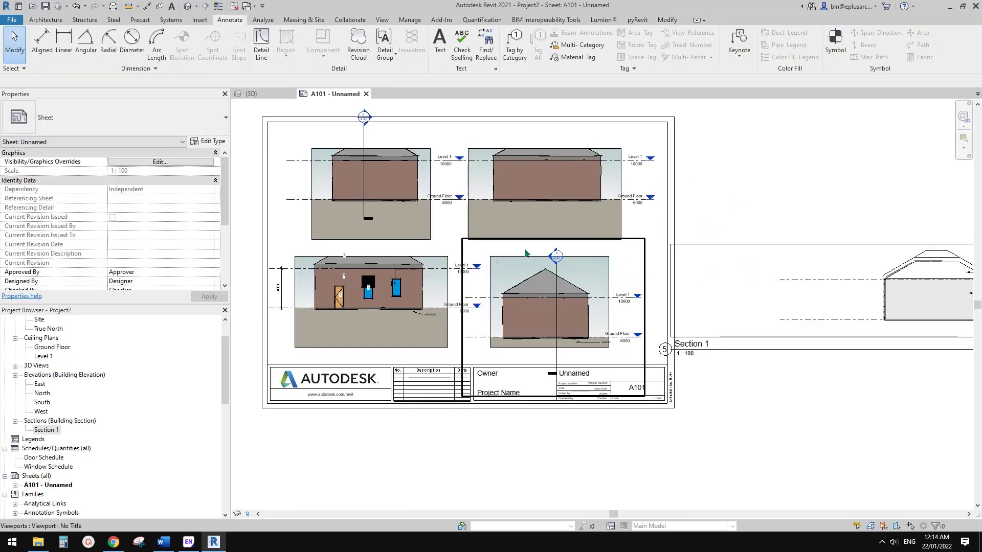
Activate the North elevation, shift its crop region vertically upward by 3000 mm, and return to the sheet.
{"action": "middle_click_drag", "start_coordinate": [522, 300], "coordinate": [517, 282]}
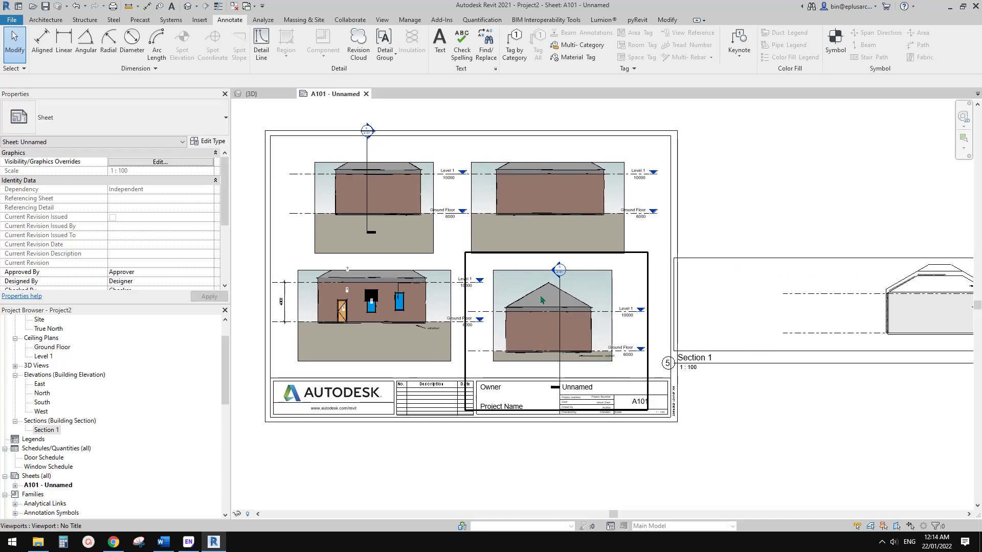
{"action": "middle_click_drag", "start_coordinate": [543, 296], "coordinate": [540, 298]}
{"action": "middle_click_drag", "start_coordinate": [661, 310], "coordinate": [631, 328]}
{"action": "double_click", "coordinate": [583, 185]}
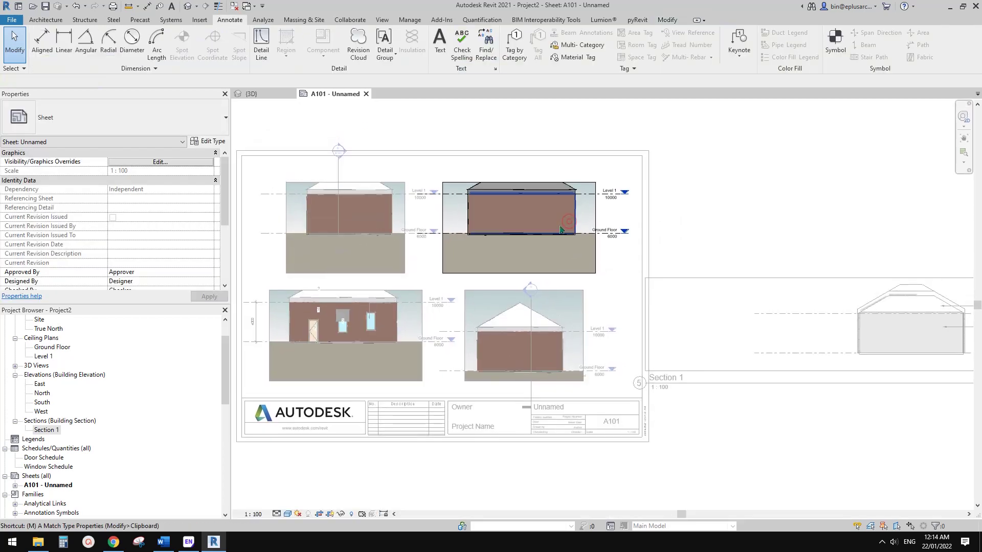
{"action": "left_click", "coordinate": [565, 183]}
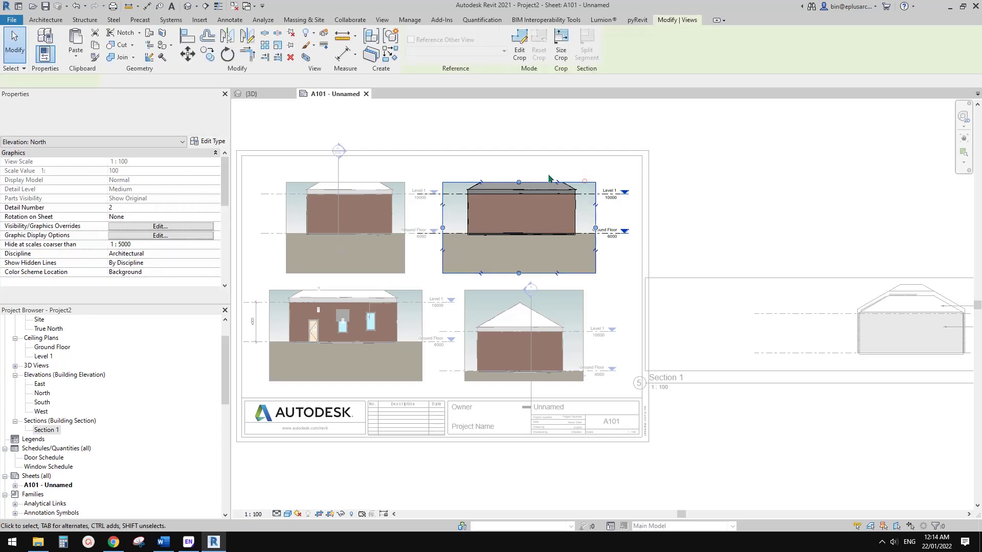
{"action": "left_click_drag", "start_coordinate": [561, 180], "coordinate": [570, 146]}
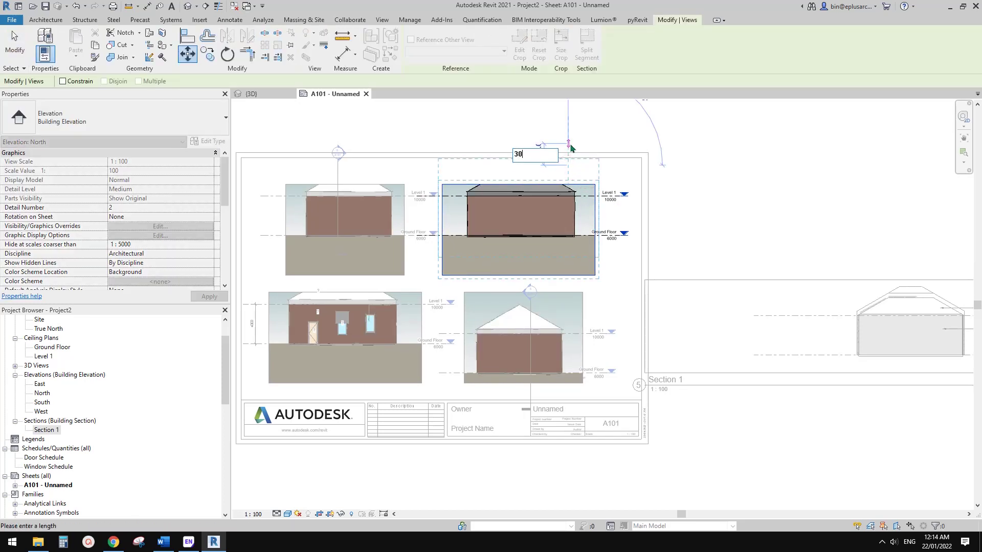
{"action": "left_click", "coordinate": [570, 147]}
{"action": "right_click", "coordinate": [462, 107]}
{"action": "left_click", "coordinate": [515, 158]}
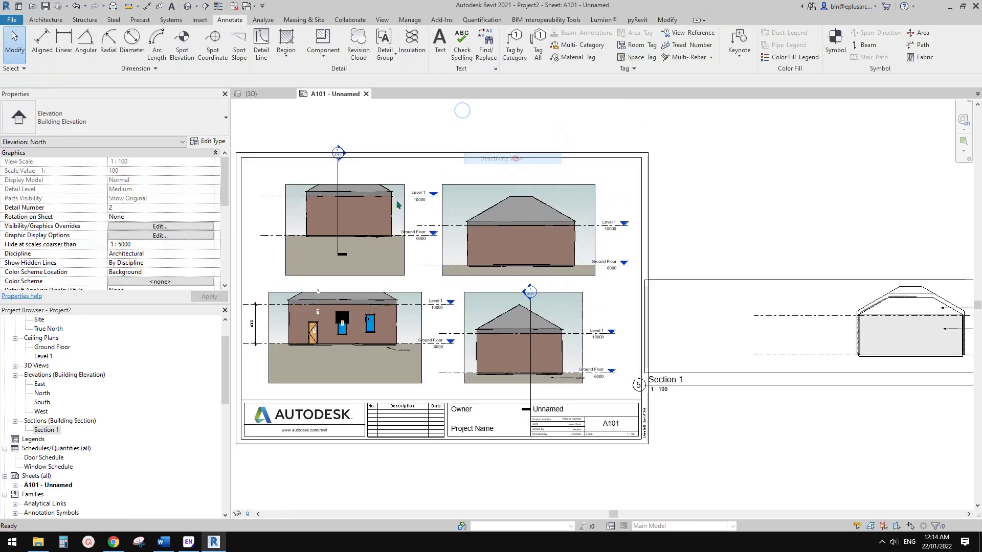
Activate the East elevation, shift its crop region vertically upward by 3000 mm, and return to the sheet.
{"action": "left_click", "coordinate": [394, 185]}
{"action": "key", "text": "m"}
{"action": "key", "text": "v"}
{"action": "left_click", "coordinate": [446, 171]}
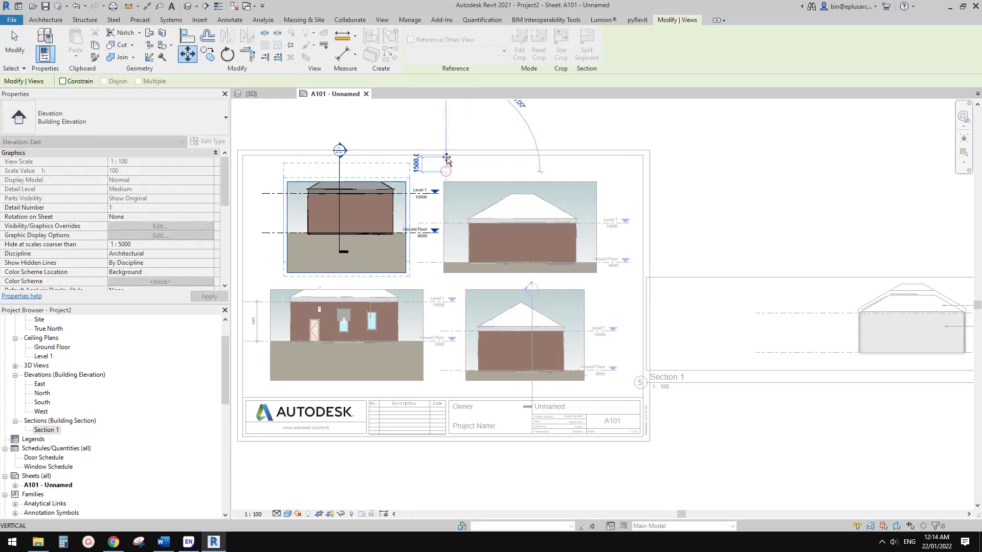
{"action": "left_click", "coordinate": [446, 158]}
{"action": "right_click", "coordinate": [470, 164]}
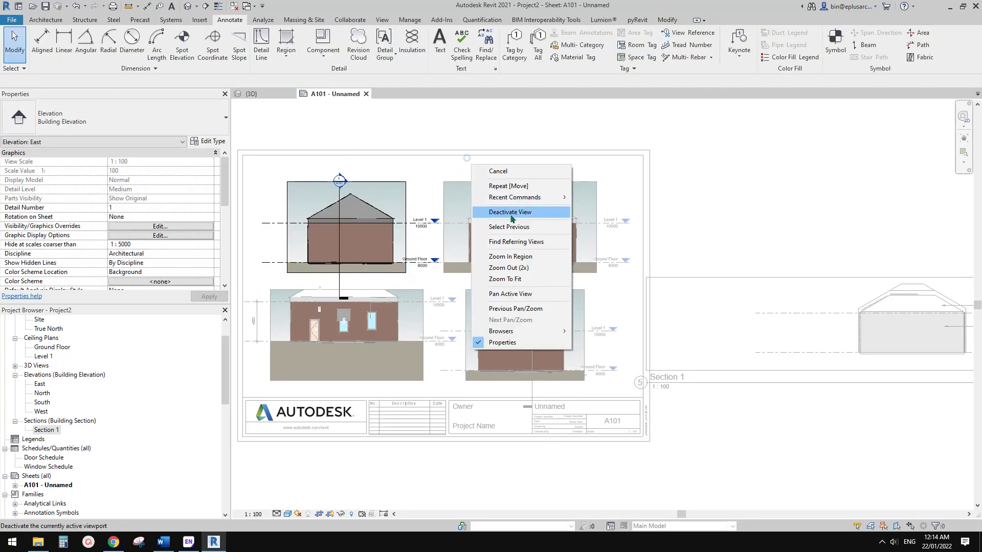
{"action": "left_click", "coordinate": [513, 213]}
Activate the South elevation, shift its crop region vertically upward by 3000 mm, and return to the sheet.
{"action": "left_click", "coordinate": [415, 306]}
{"action": "key", "text": "m"}
{"action": "key", "text": "v"}
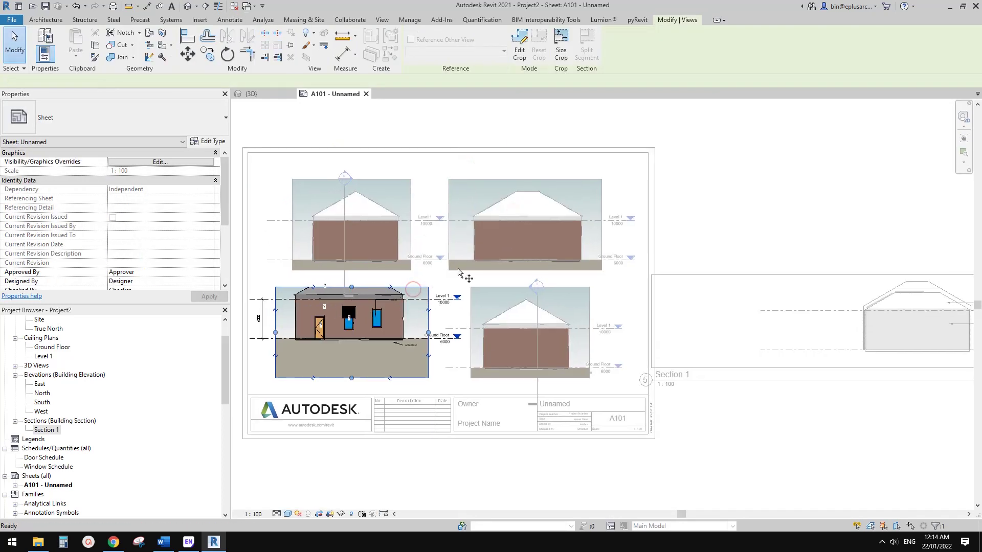
{"action": "left_click", "coordinate": [468, 262]}
{"action": "type", "text": "3000"}
{"action": "key", "text": "Return"}
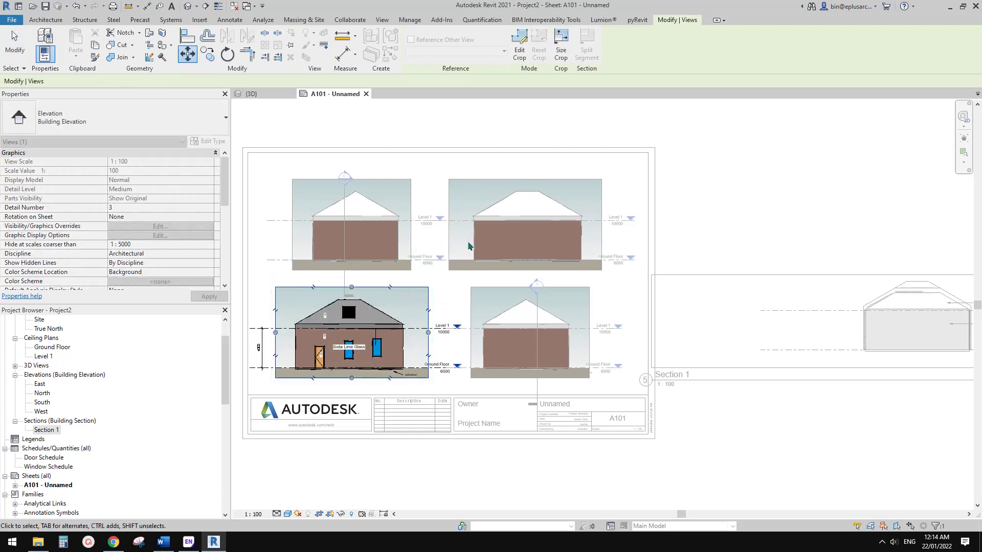
{"action": "key", "text": "Escape"}
{"action": "right_click", "coordinate": [557, 206]}
{"action": "left_click", "coordinate": [593, 251]}
{"action": "scroll", "coordinate": [611, 246], "scroll_direction": "up", "scroll_amount": 5}
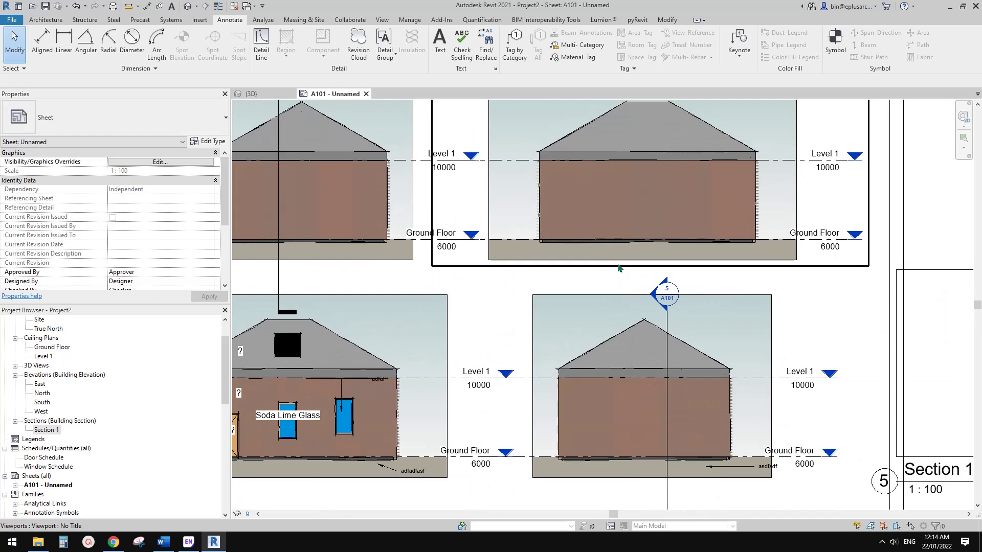
{"action": "scroll", "coordinate": [619, 268], "scroll_direction": "down", "scroll_amount": 2}
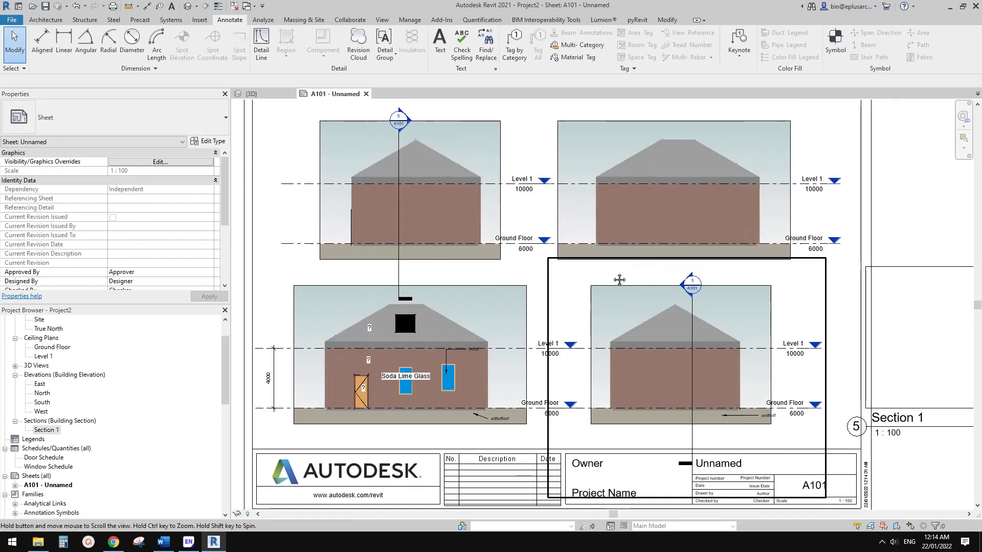